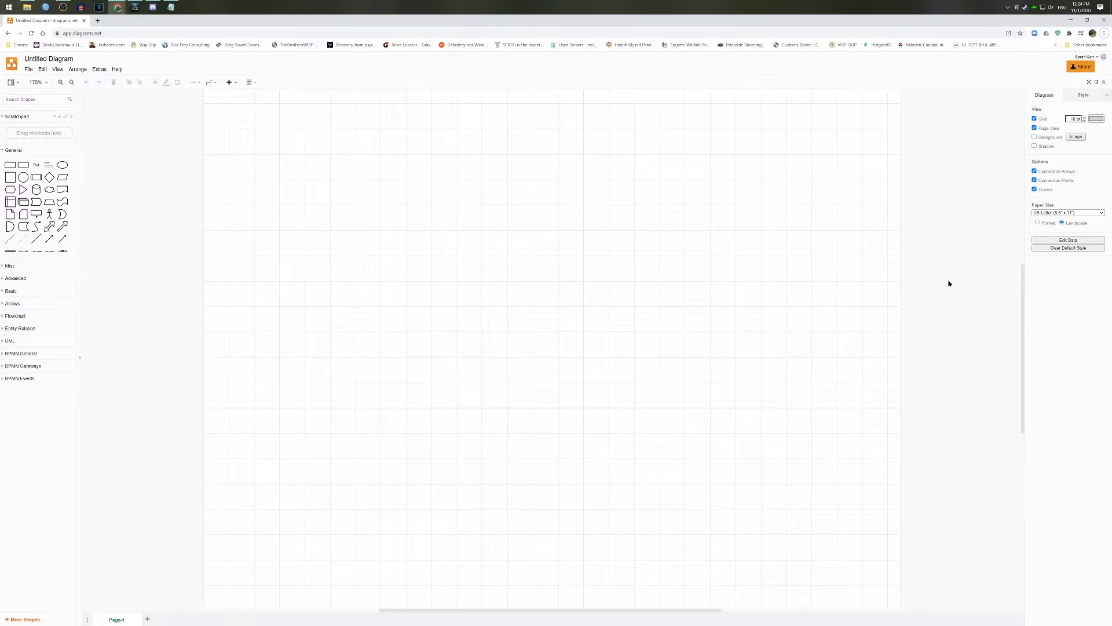
# - Open draw.io in a new browser tab and create a blank XML diagram with the filename Network-Map demo
pyautogui.click(97, 20)
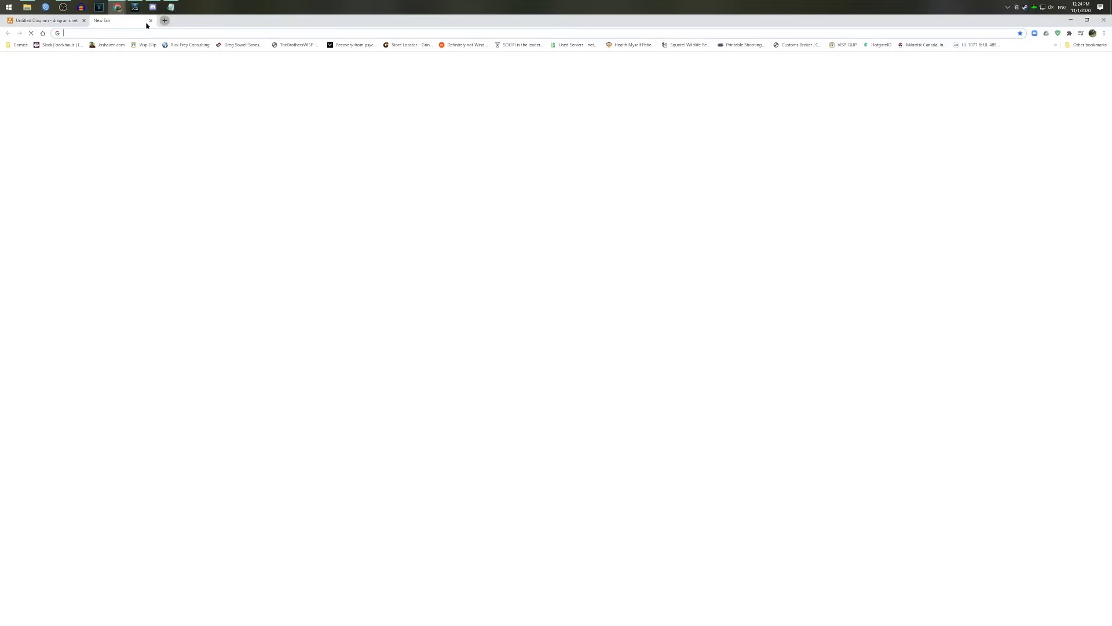
pyautogui.write('draw.io')
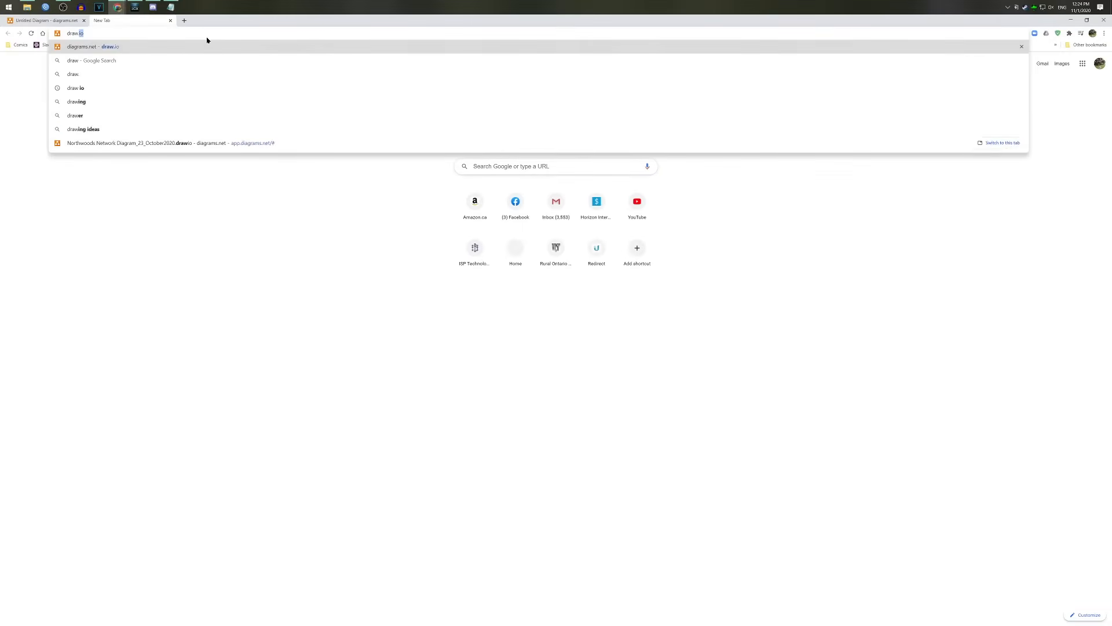
pyautogui.press('Return')
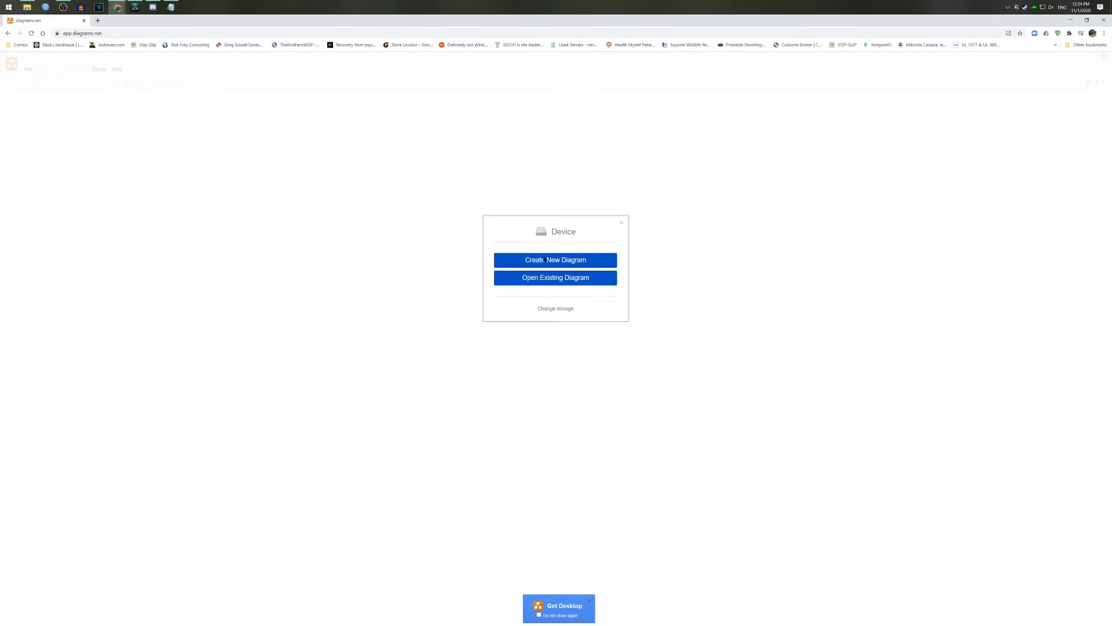
pyautogui.click(557, 260)
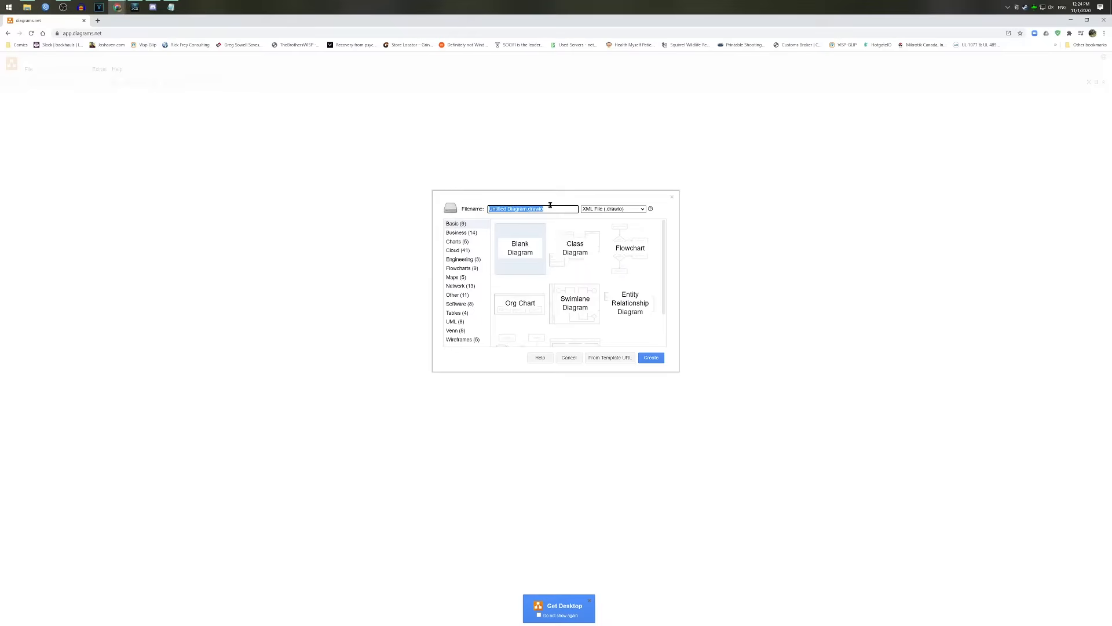
pyautogui.write('Network-Map demo')
pyautogui.click(651, 359)
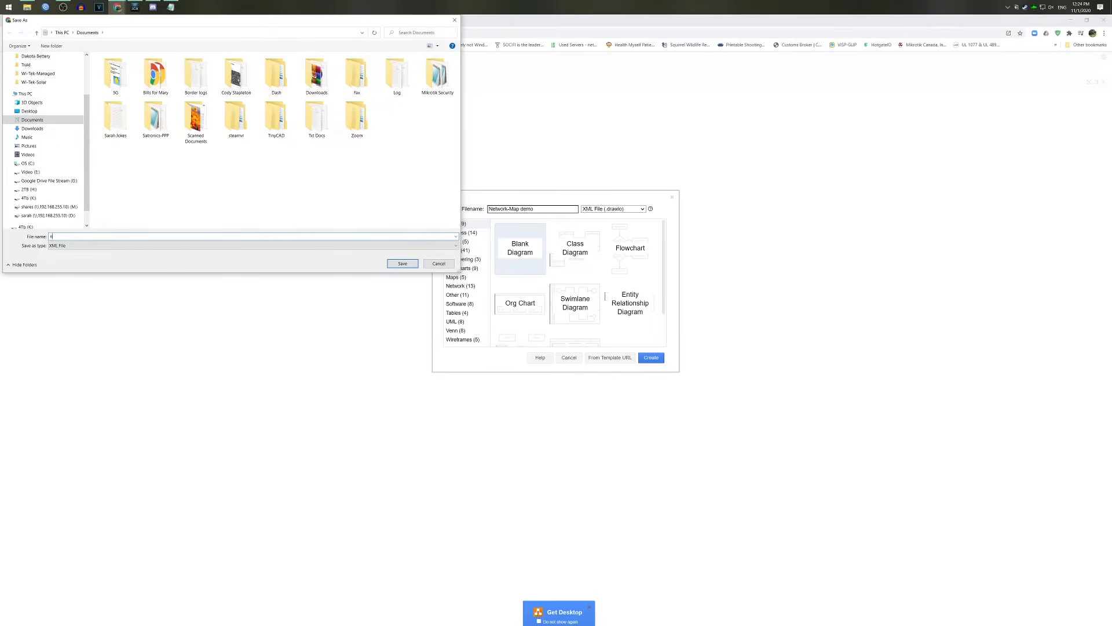
# - Save the new diagram in the Documents folder under the file name network-map-demo
pyautogui.click(238, 234)
pyautogui.write('network-map-')
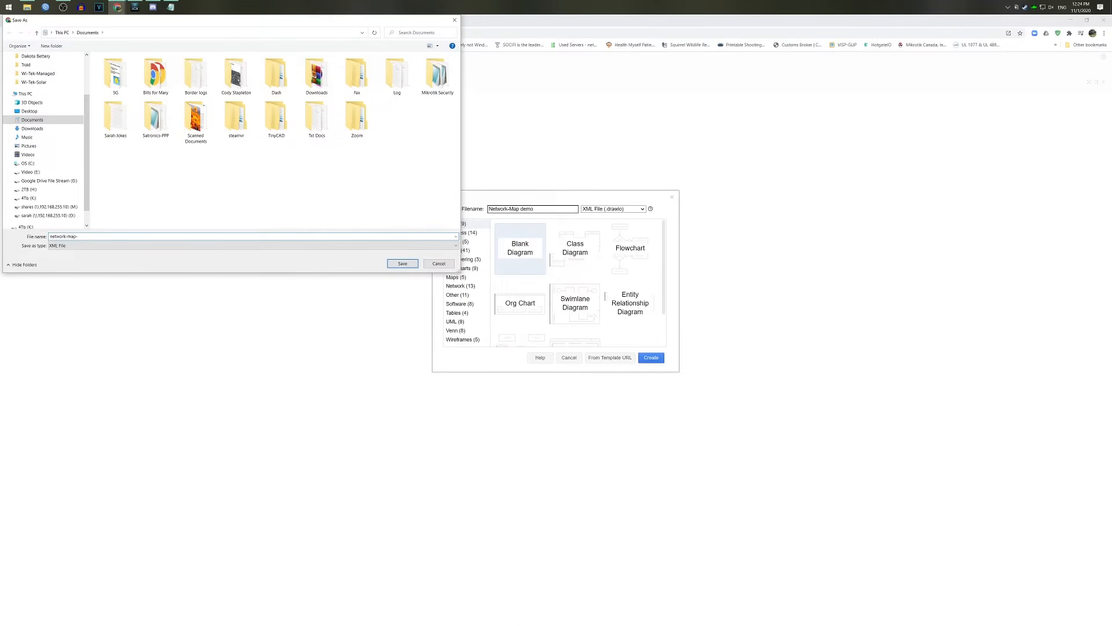
pyautogui.write('demo')
pyautogui.click(403, 265)
pyautogui.scroll(1, 578, 306)
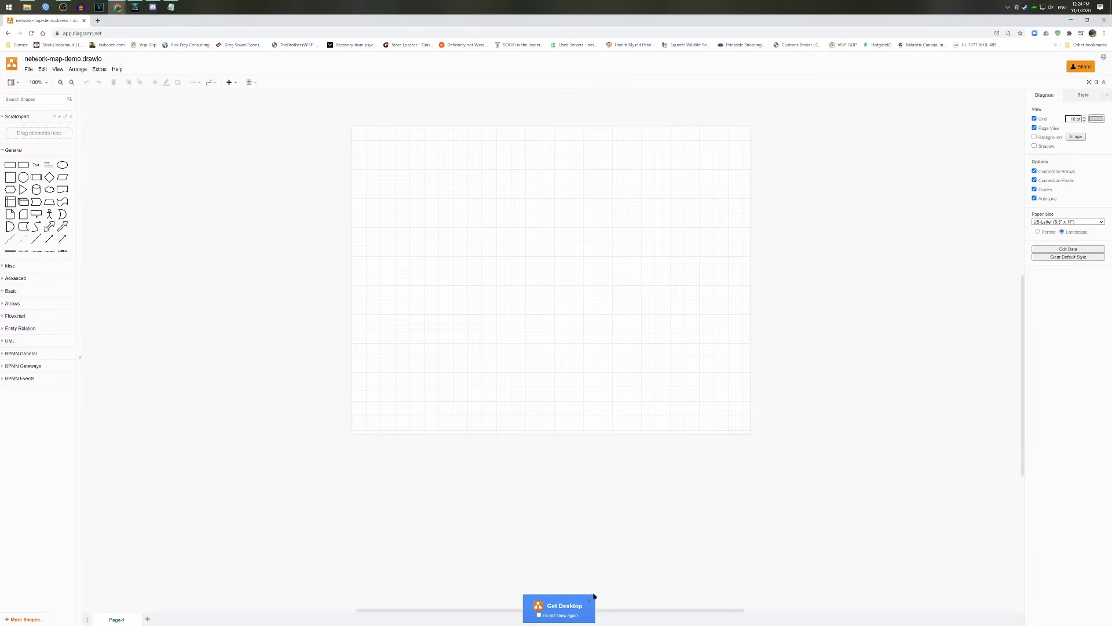
pyautogui.click(548, 621)
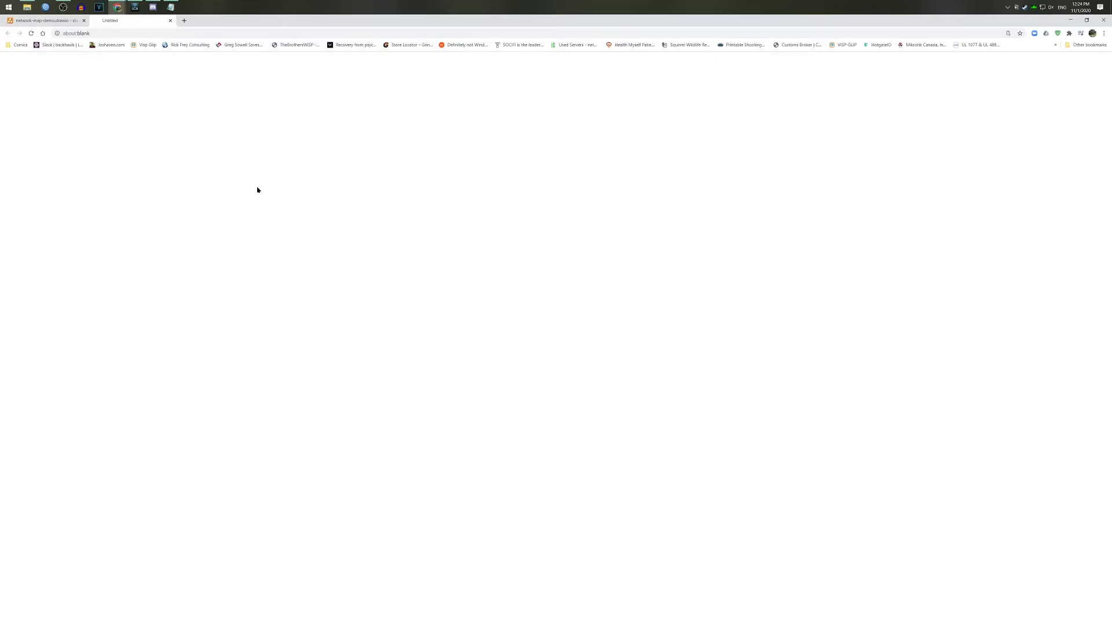
pyautogui.click(171, 23)
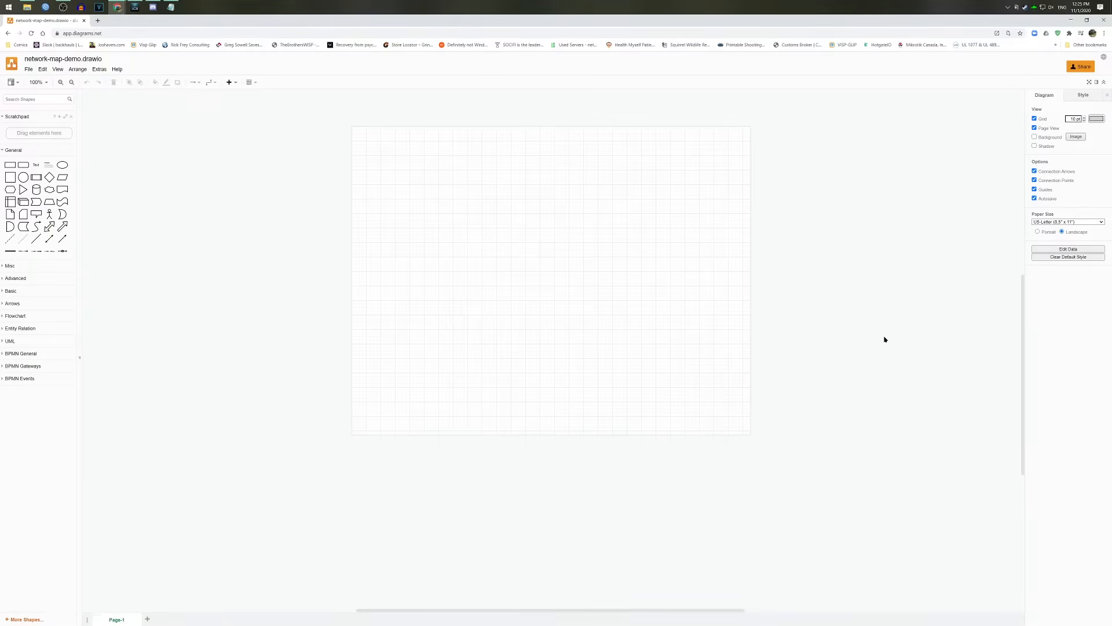
# - Show the editor in full screen at 175% zoom and place a cloud shape in the page's upper-left corner
pyautogui.press('F11')
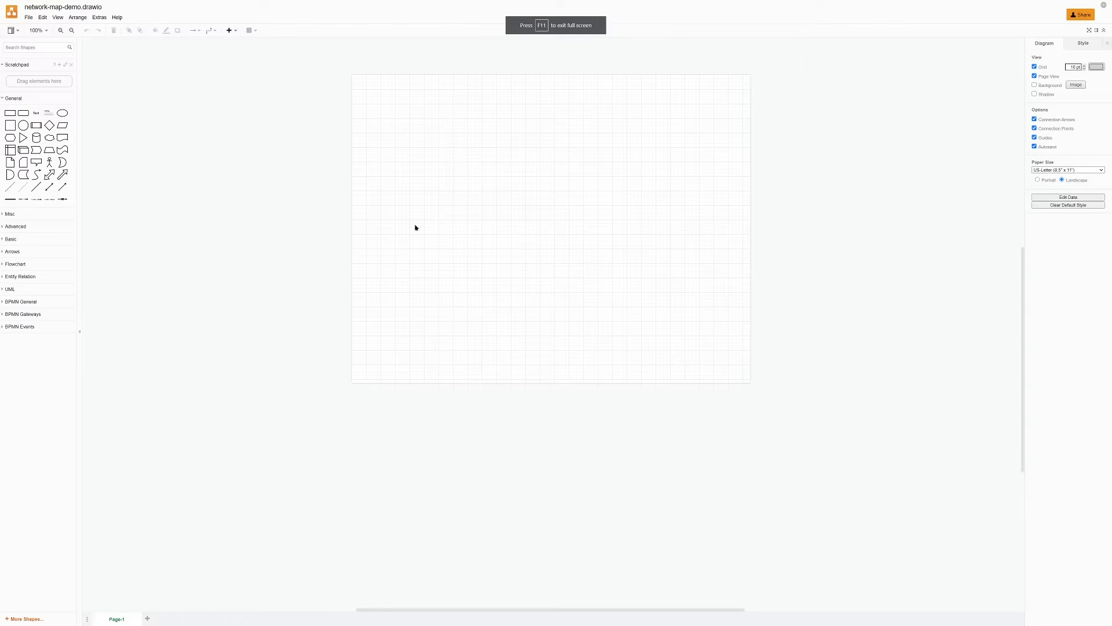
pyautogui.click(61, 30)
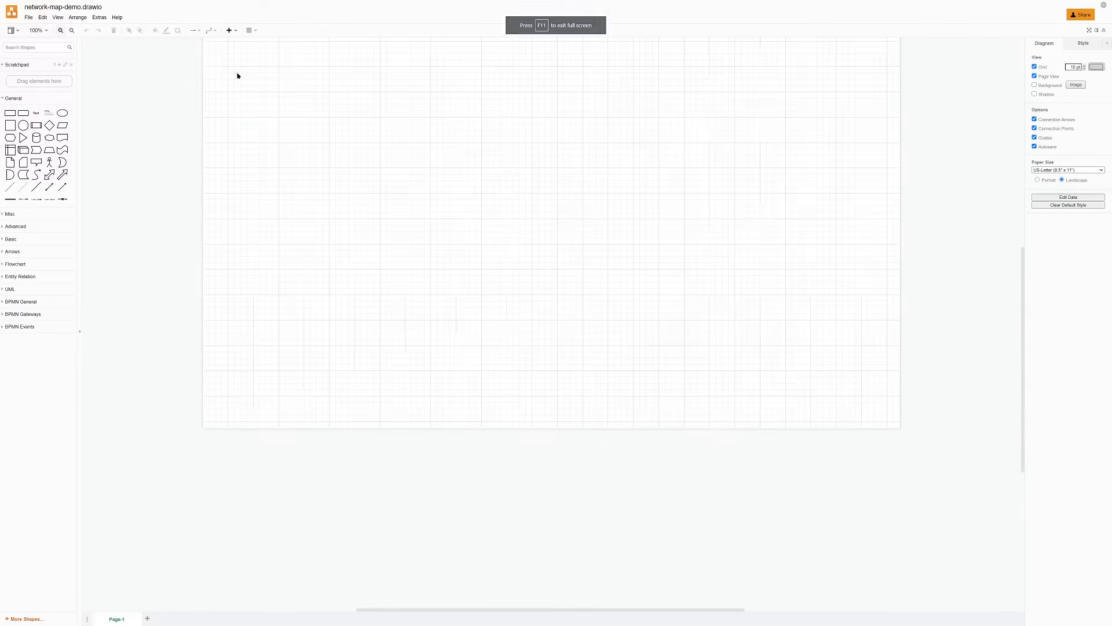
pyautogui.moveTo(1023, 301); pyautogui.dragTo(1014, 244)
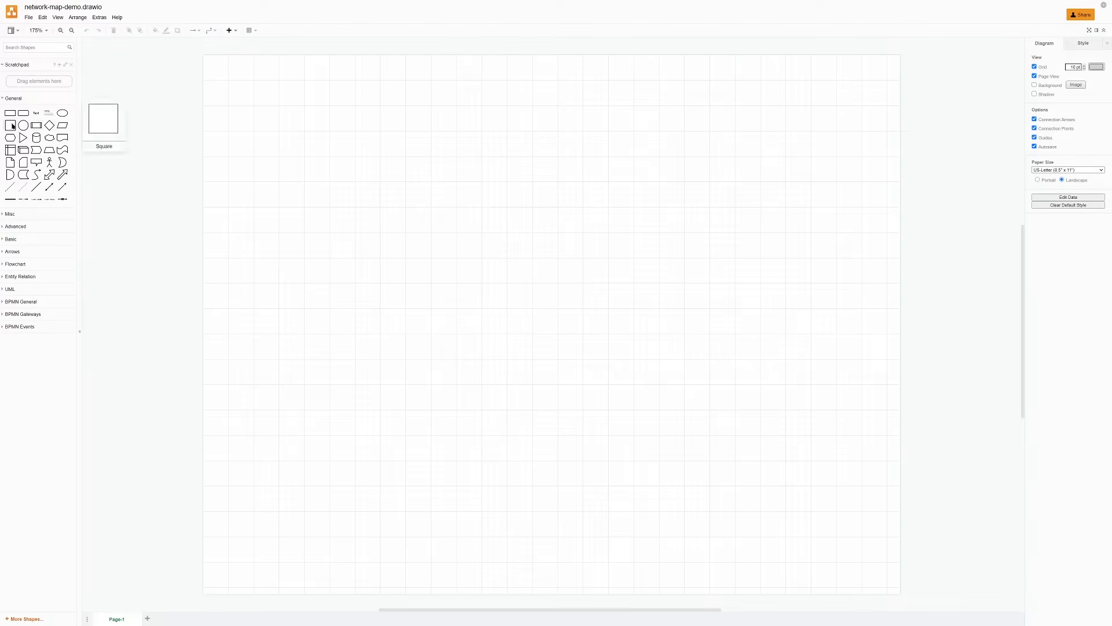
pyautogui.click(49, 137)
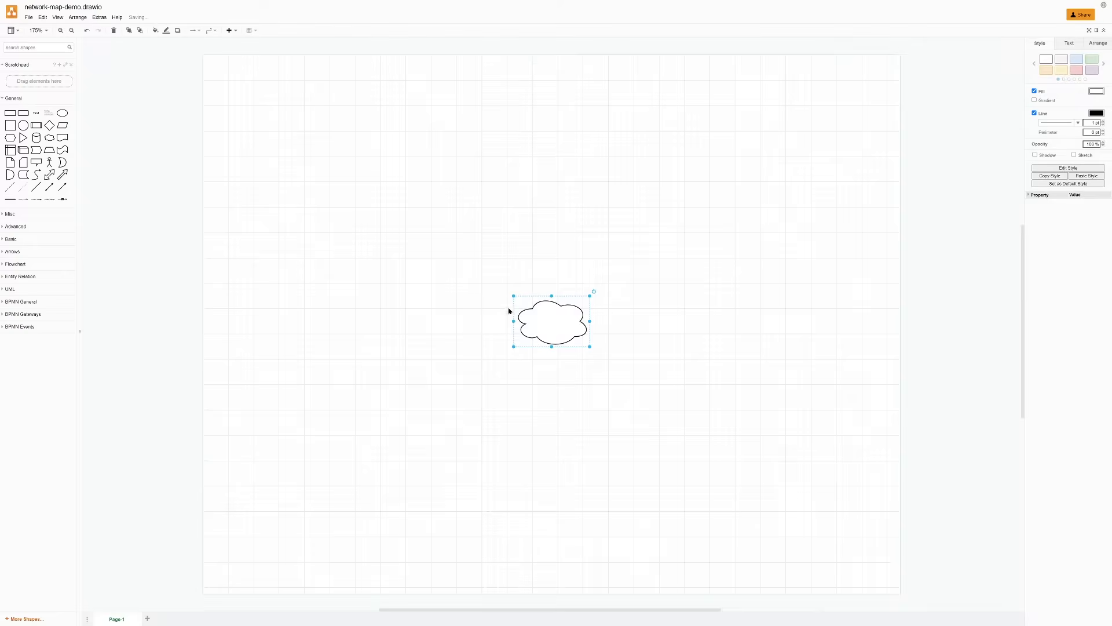
pyautogui.moveTo(539, 319); pyautogui.dragTo(266, 94)
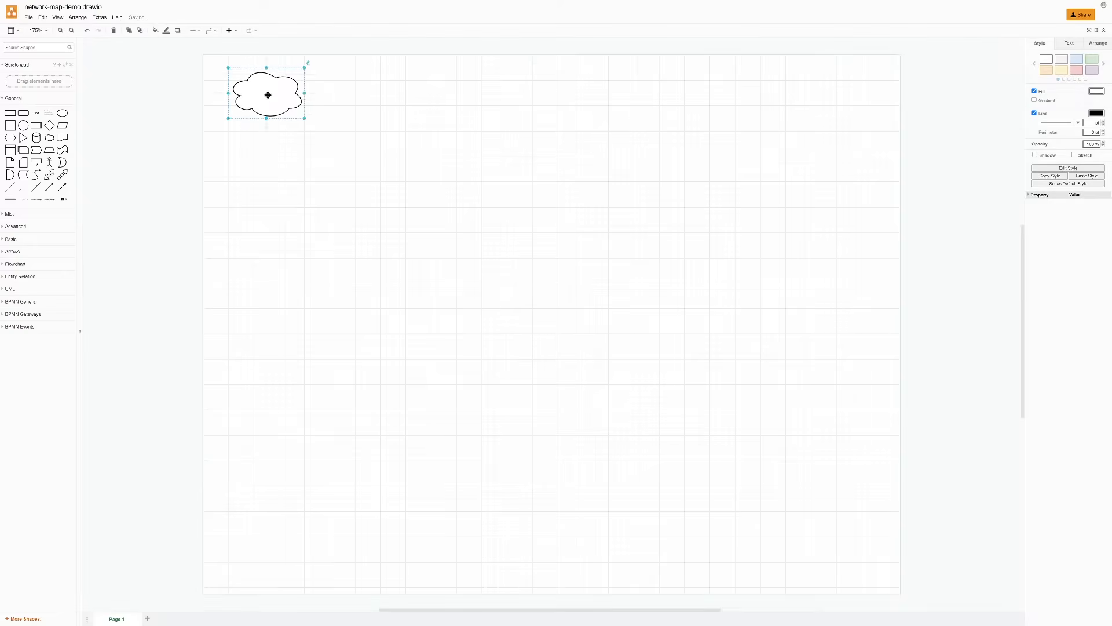
# - Label the cloud shape "My Wholesale Provider"
pyautogui.doubleClick(268, 94)
pyautogui.write('My Whole')
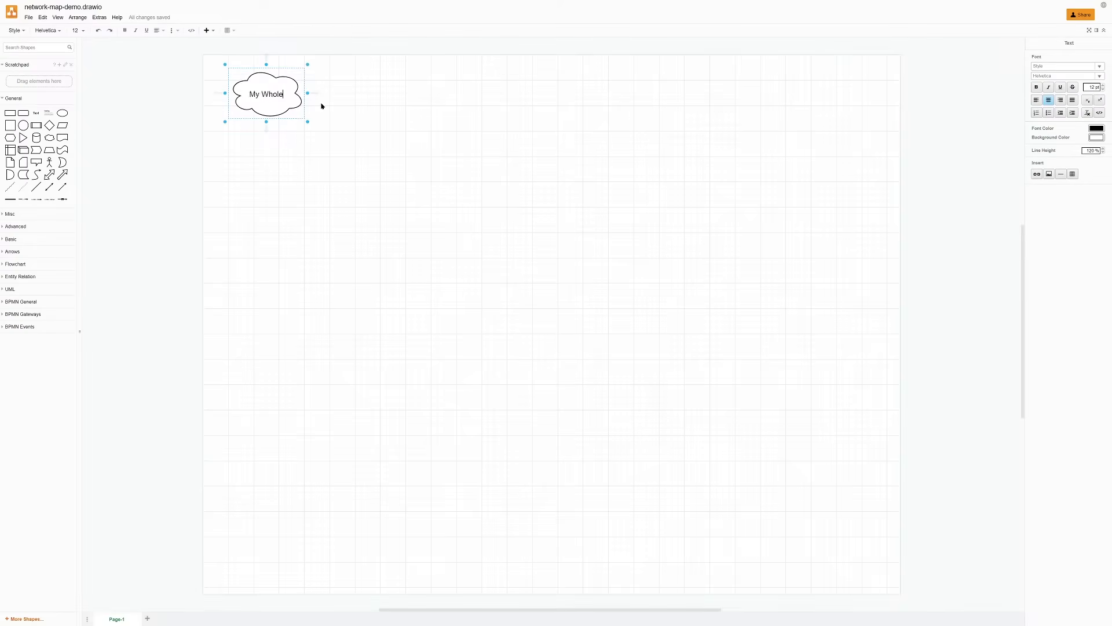
pyautogui.write('sale Provider')
pyautogui.click(321, 105)
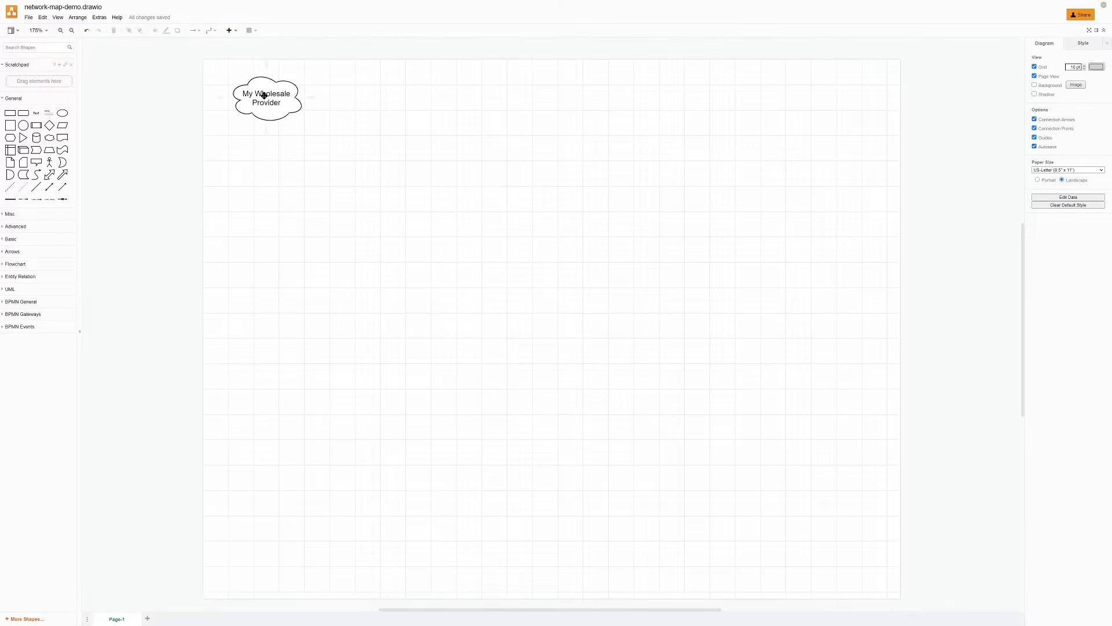
# - Set the cloud label's font size to 10 pt and add "(The Net)" as a second line
pyautogui.doubleClick(265, 96)
pyautogui.click(80, 30)
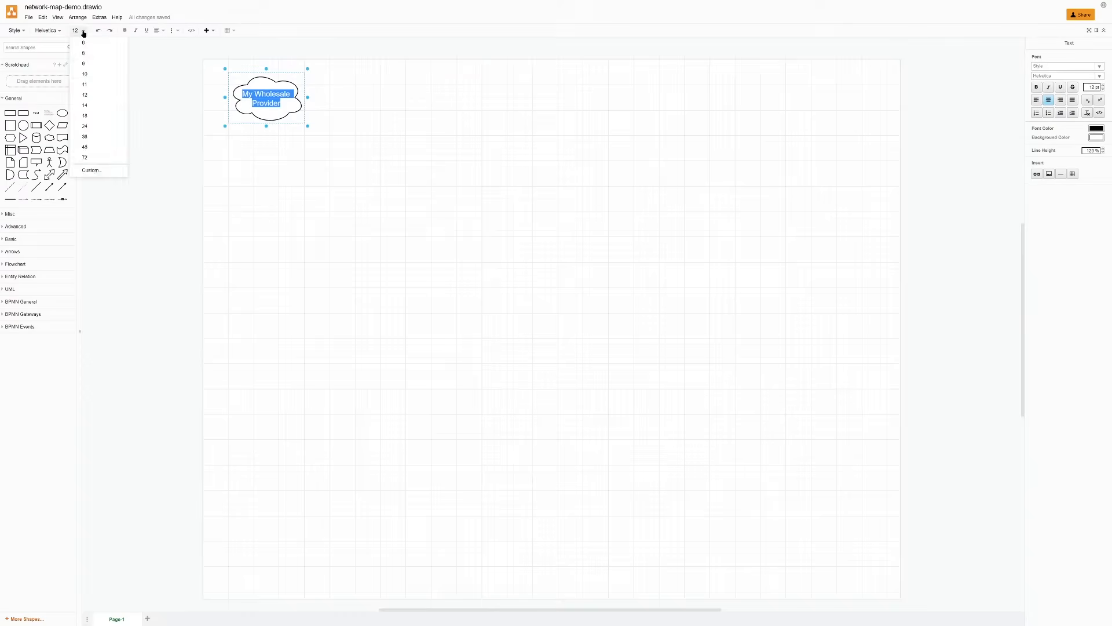
pyautogui.click(87, 71)
pyautogui.press('End')
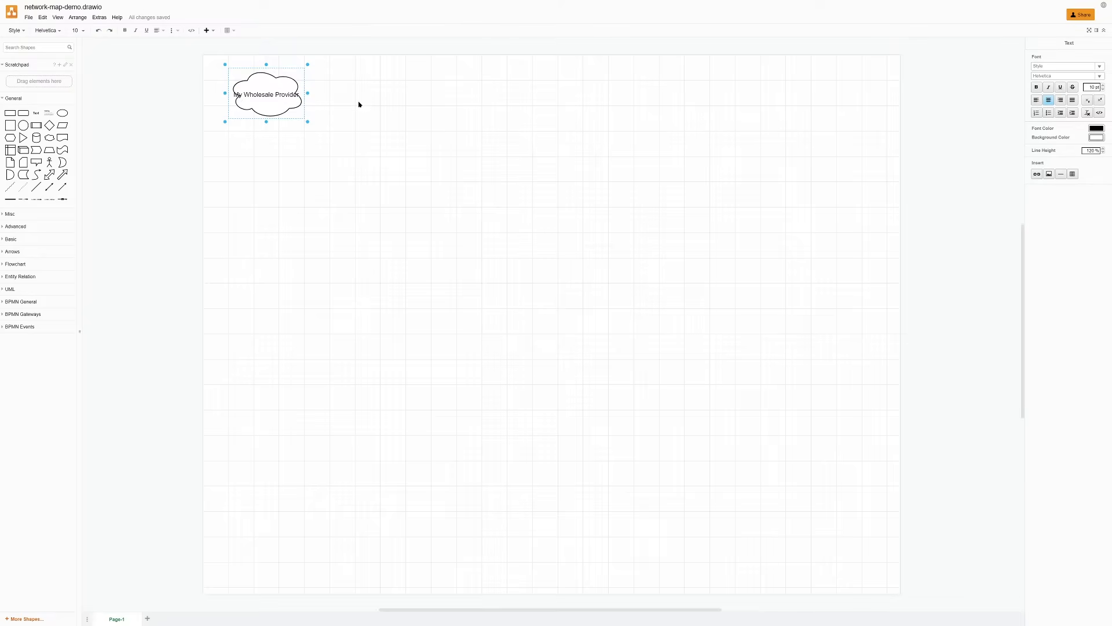
pyautogui.press('Return')
pyautogui.write('(The Net)')
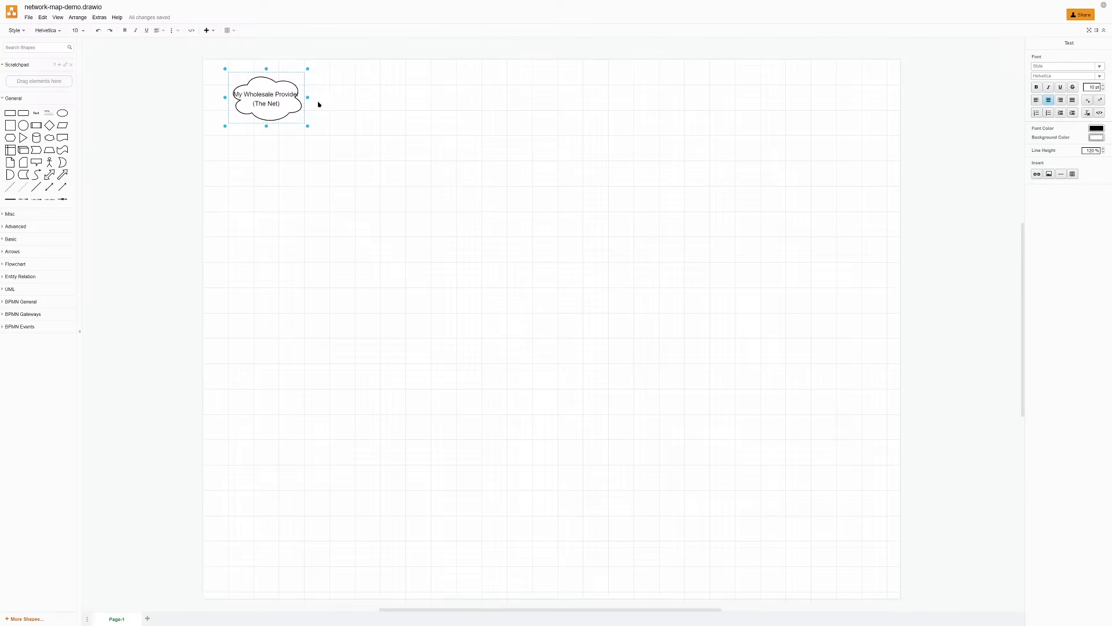
# - Set the font size of the cloud's entire label to 9 pt
pyautogui.hotkey('ctrl', 'a')
pyautogui.click(80, 31)
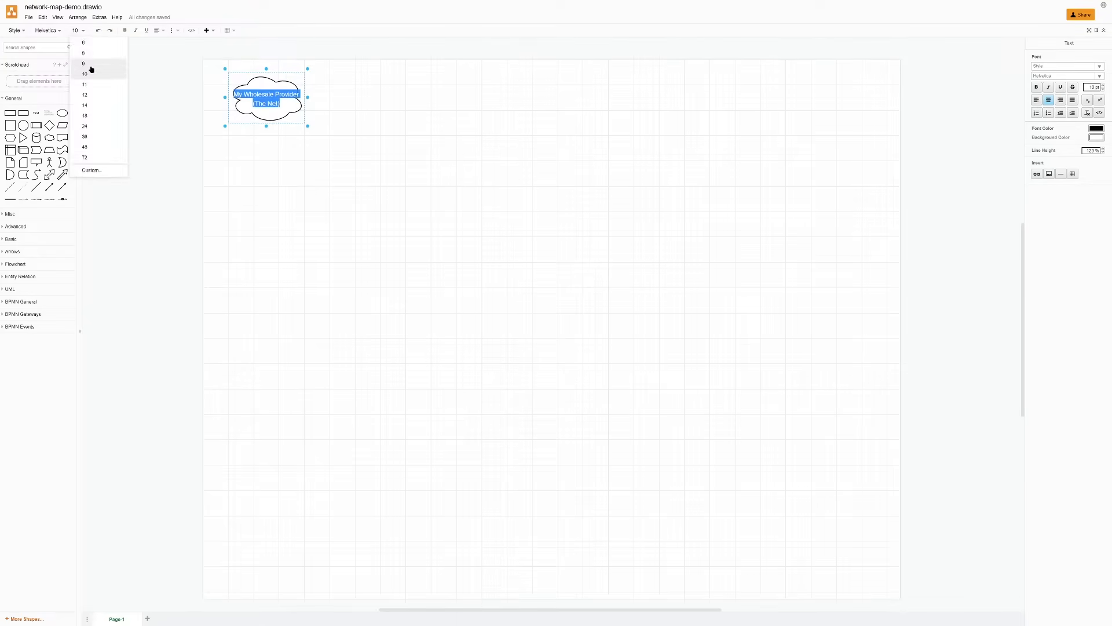
pyautogui.click(91, 69)
pyautogui.click(385, 114)
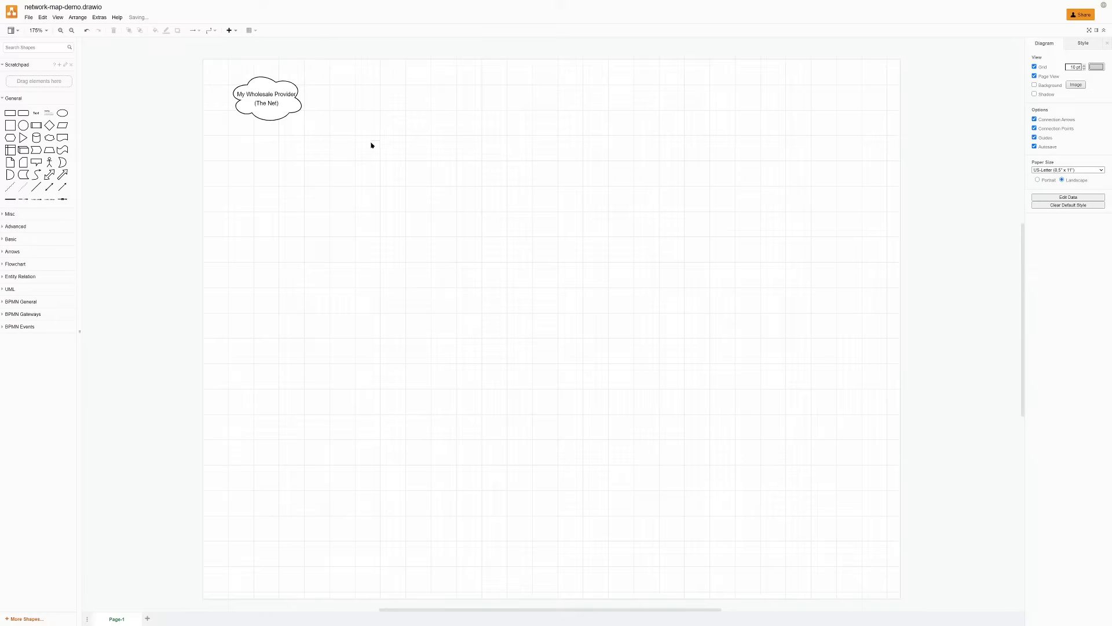
# - Add a rectangle, move it to the upper middle of the page and enlarge it into a wide box
pyautogui.click(10, 114)
pyautogui.moveTo(572, 325); pyautogui.dragTo(851, 93)
pyautogui.doubleClick(847, 88)
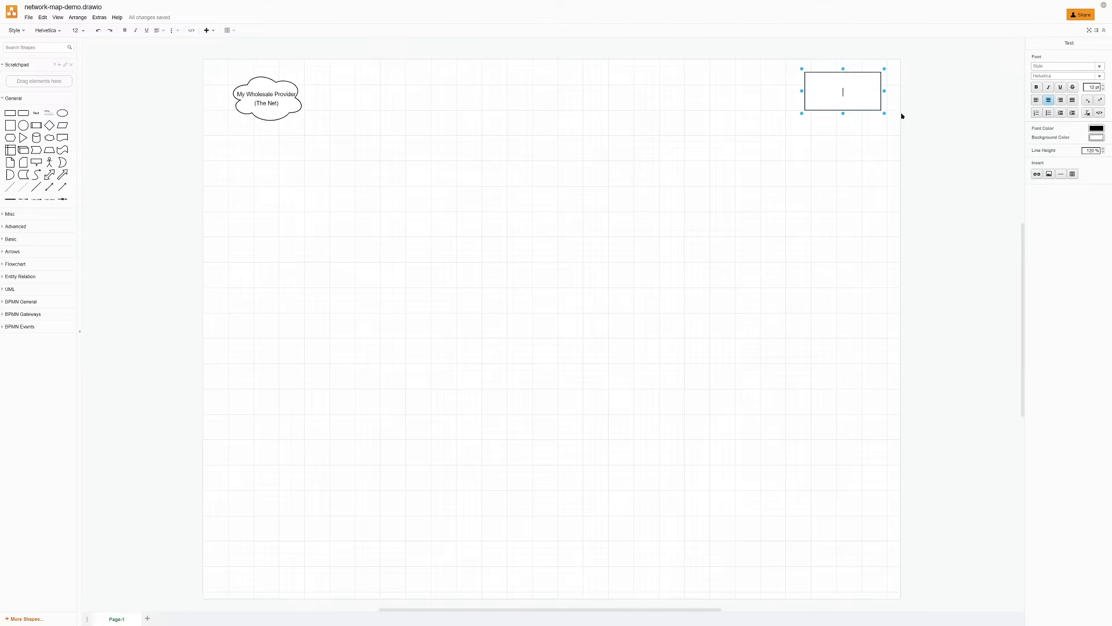
pyautogui.moveTo(817, 92); pyautogui.dragTo(424, 162)
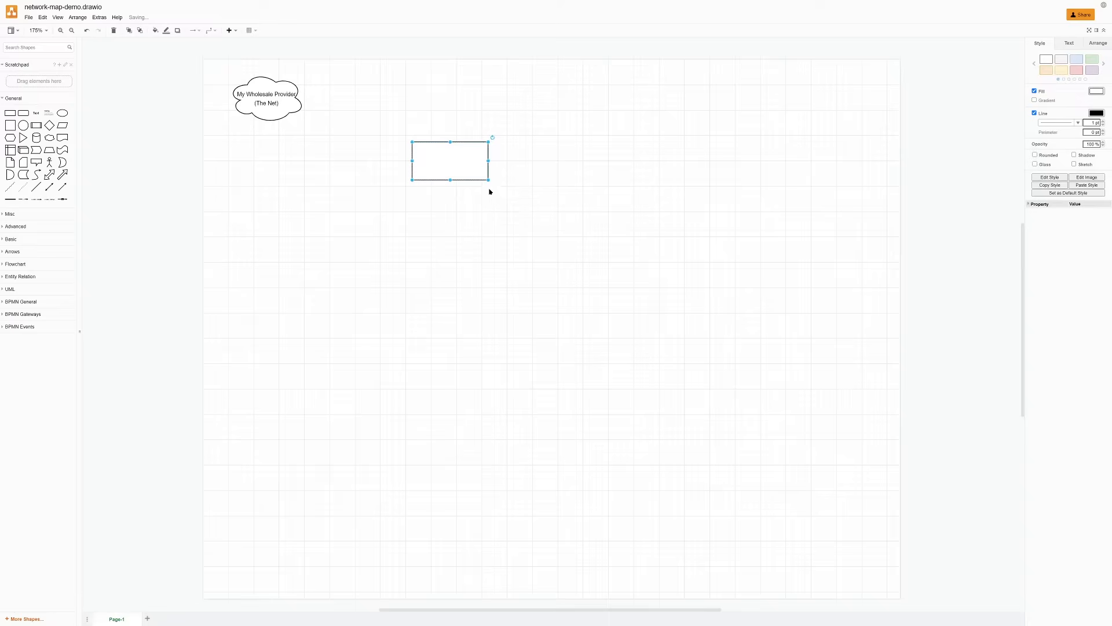
pyautogui.moveTo(489, 180); pyautogui.dragTo(713, 317)
# - Enter "Network Number 80" in quotation marks as the first line of text in the large rectangle
pyautogui.doubleClick(517, 201)
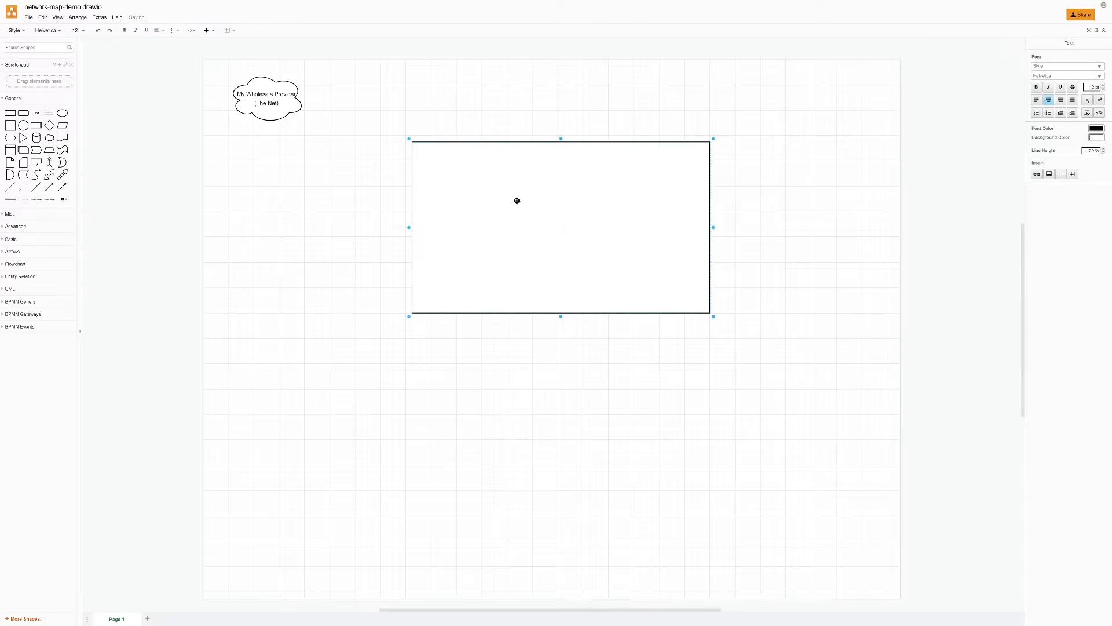
pyautogui.click(81, 31)
pyautogui.click(100, 109)
pyautogui.click(576, 224)
pyautogui.doubleClick(576, 224)
pyautogui.write('Network NUmber 80')
pyautogui.write("'")
pyautogui.press('Home')
pyautogui.write('"')
pyautogui.press('Return')
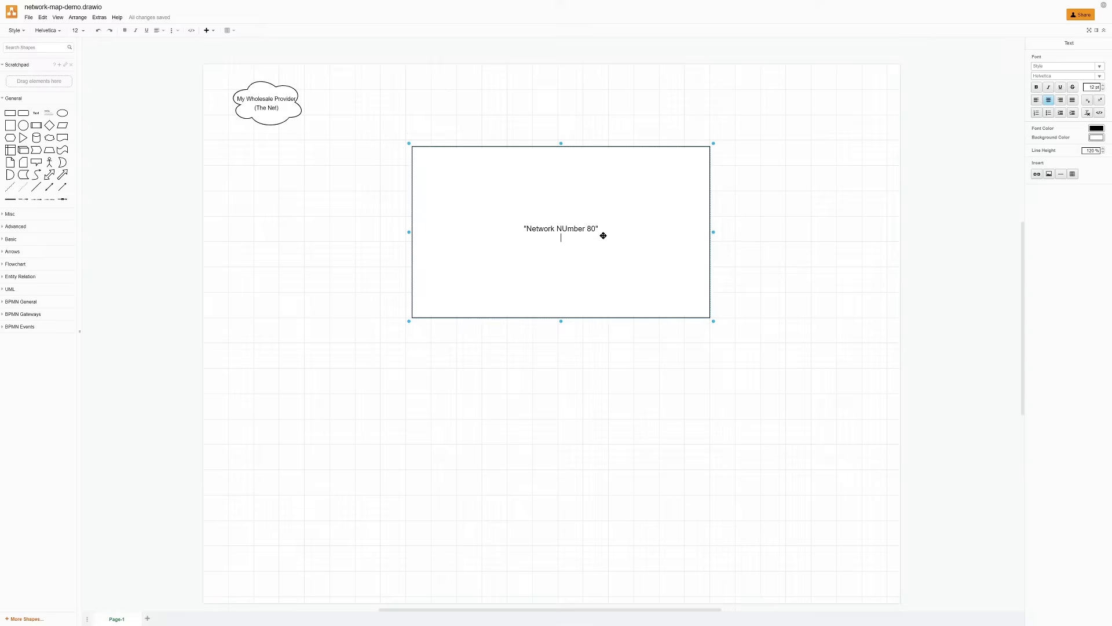
pyautogui.press('BackSpace')
pyautogui.write('u')
# - Add the second line "Router ID =10.80.255.X" to the rectangle's text
pyautogui.write('10')
pyautogui.write('Router ID ')
pyautogui.write('=10')
pyautogui.write('.80.255')
pyautogui.write('.X')
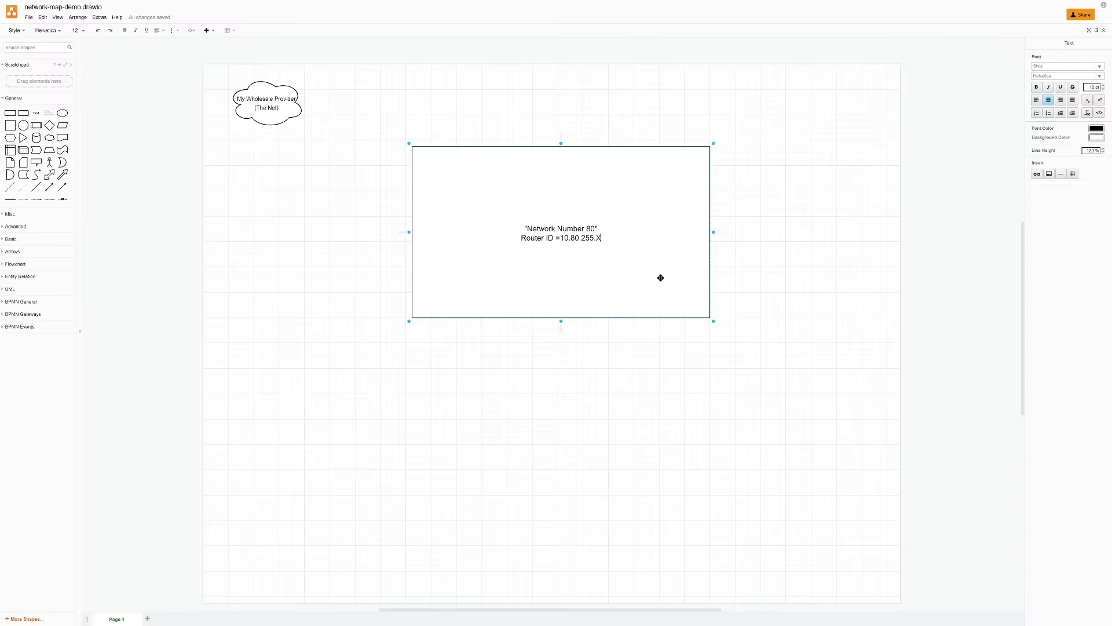
# - Add a third line "OSPF PTP = 10.80.200.X-10.80.254.X" below the router ID line in the rectangle
pyautogui.doubleClick(587, 238)
pyautogui.click(590, 240)
pyautogui.click(612, 238)
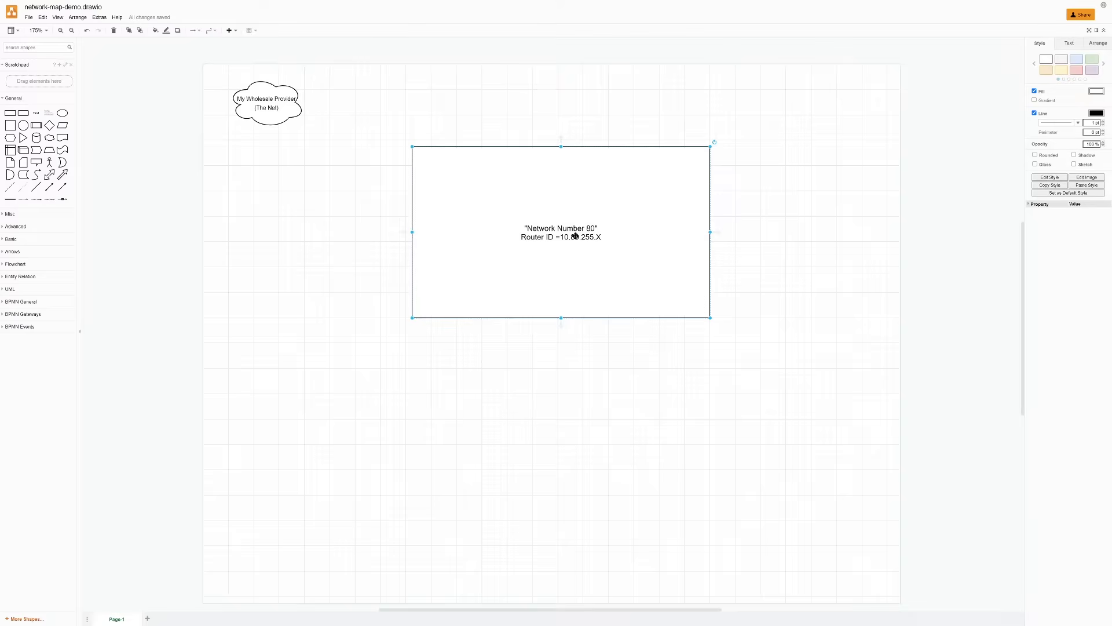
pyautogui.doubleClick(603, 238)
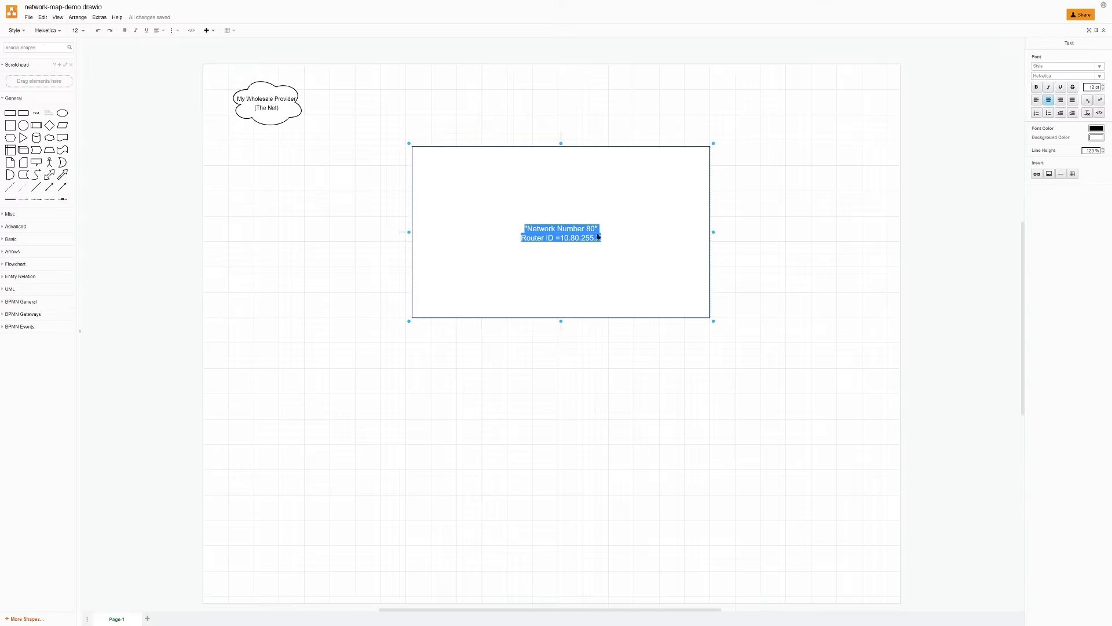
pyautogui.click(599, 236)
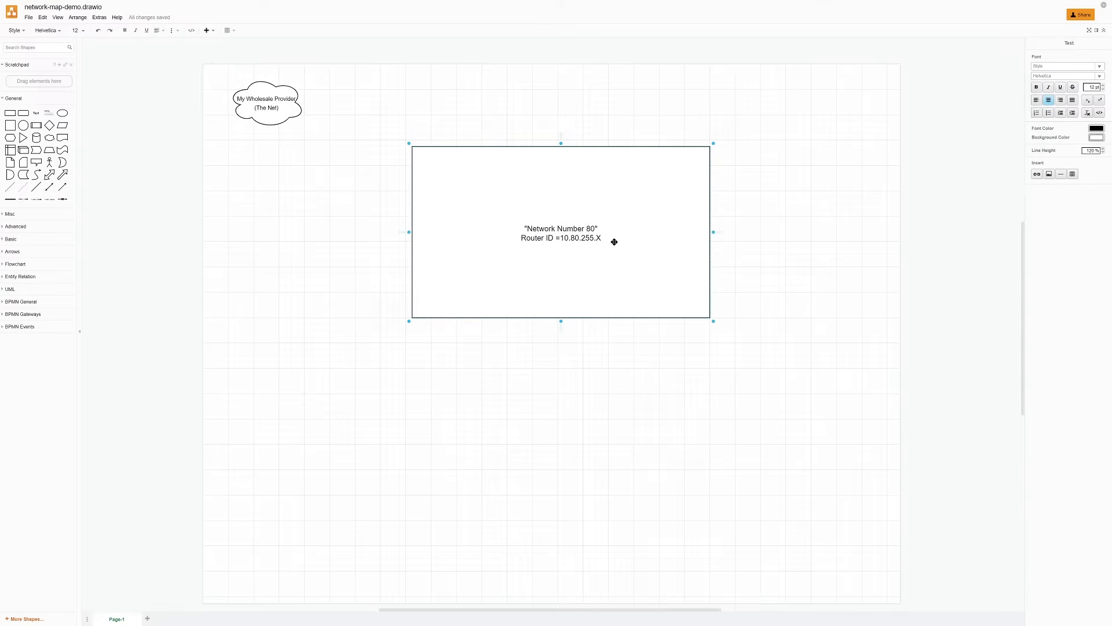
pyautogui.press('Return')
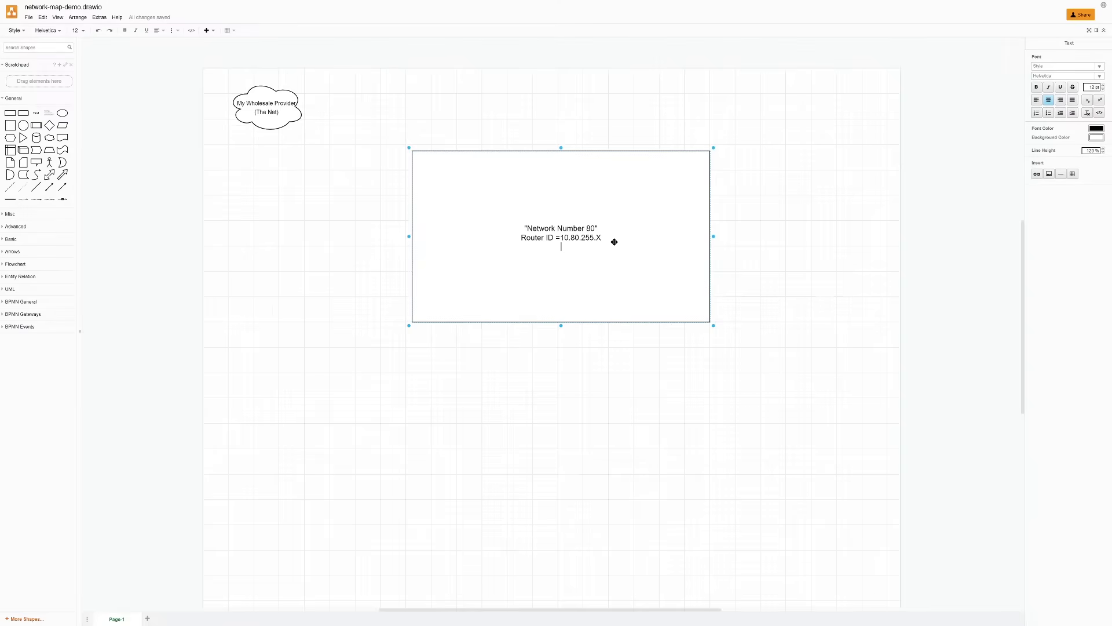
pyautogui.write('OSPF PTP = 10.80.200.X-10.80.254.X')
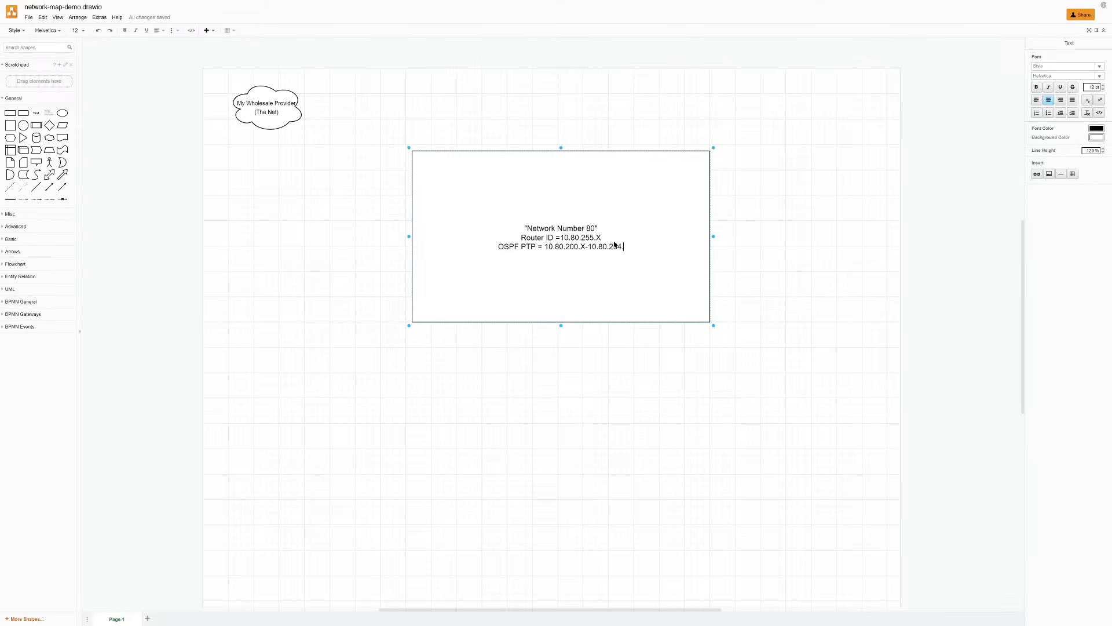
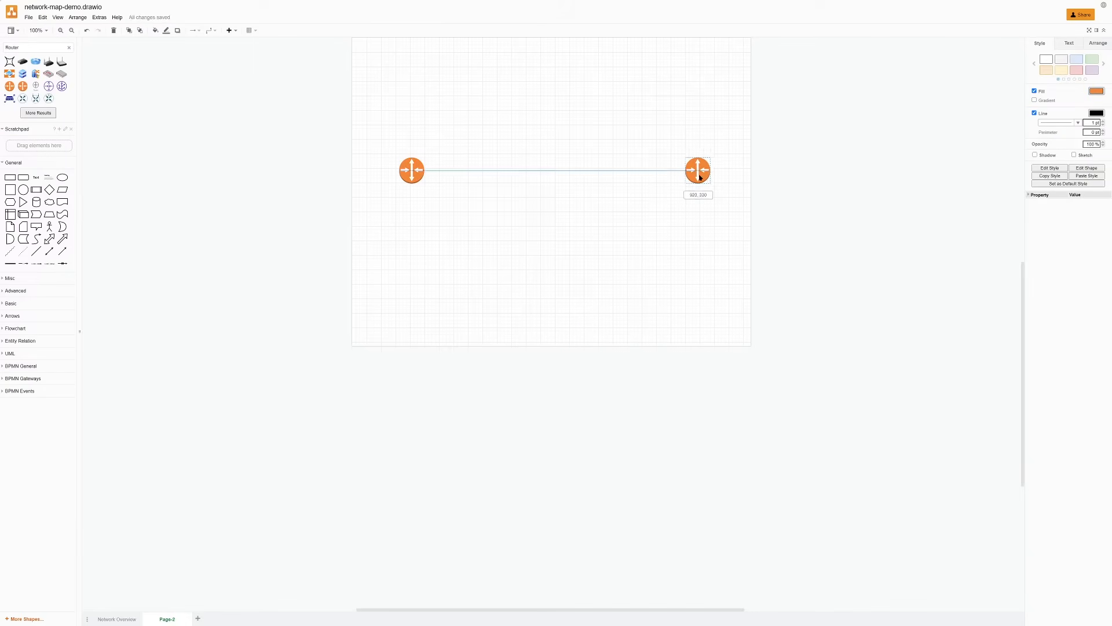
# - Enlarge the view of Page-2 with the two routers to 150% and then to 180% zoom
pyautogui.click(41, 30)
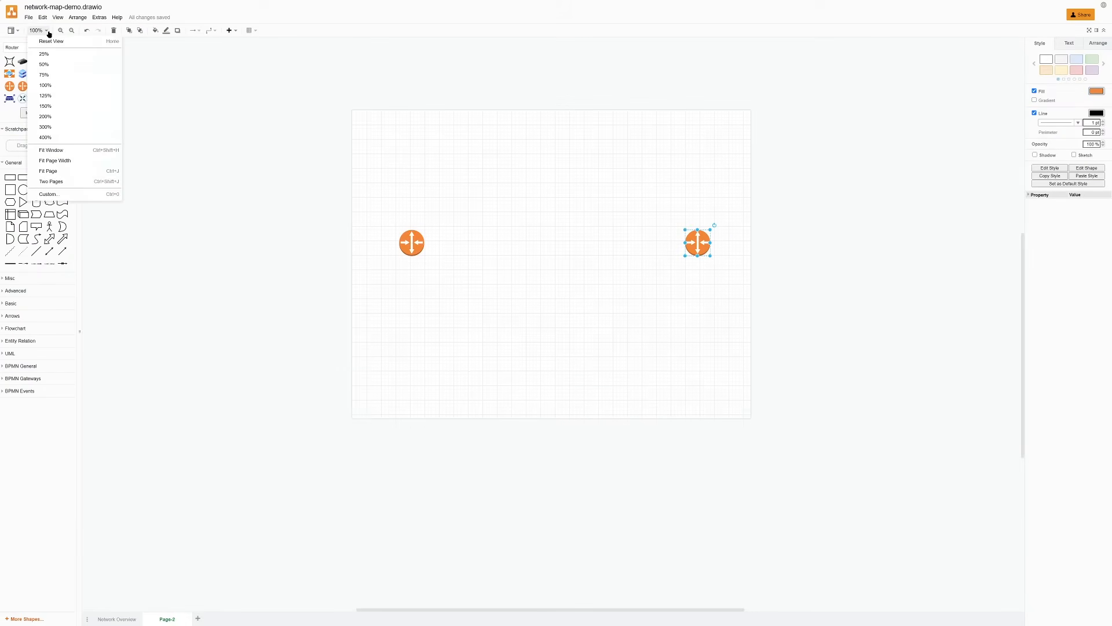
pyautogui.click(65, 106)
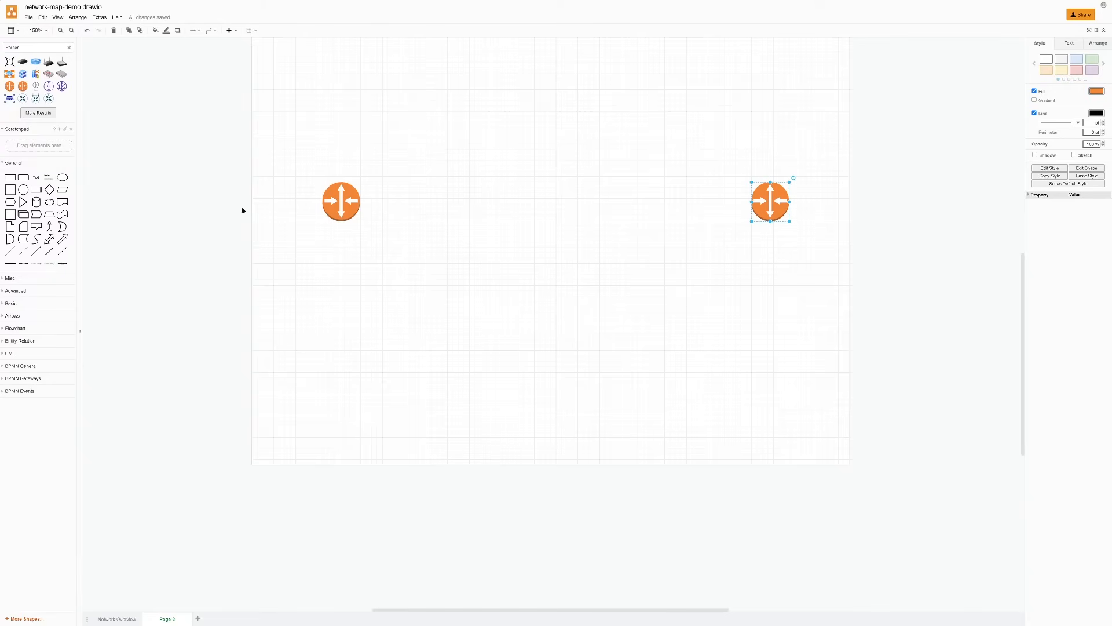
pyautogui.click(60, 30)
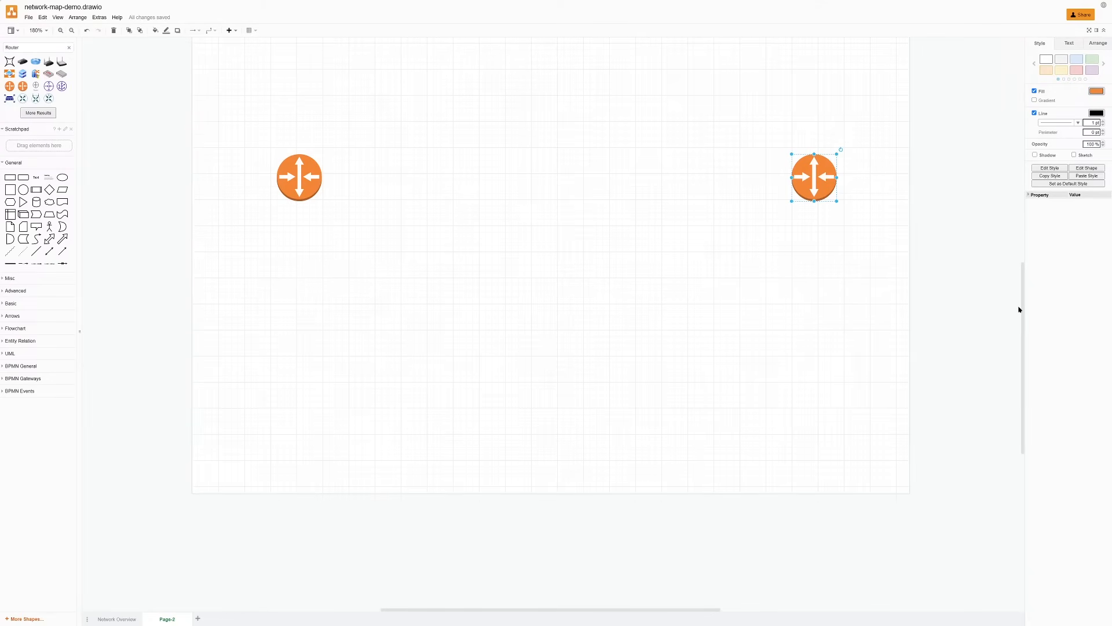
# - Search the shape library for "Dish" and place two satellite dishes on the page, one above and inward of each router
pyautogui.moveTo(1022, 311); pyautogui.dragTo(1022, 268)
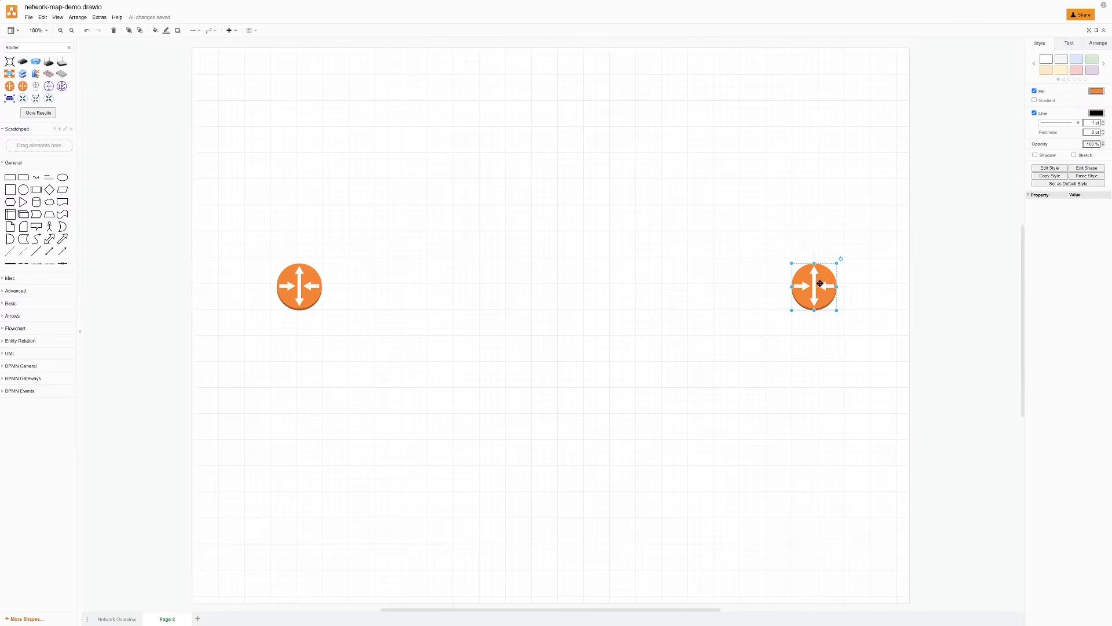
pyautogui.doubleClick(28, 45)
pyautogui.write('Dish')
pyautogui.press('Return')
pyautogui.moveTo(10, 61); pyautogui.dragTo(736, 201)
pyautogui.rightClick(741, 202)
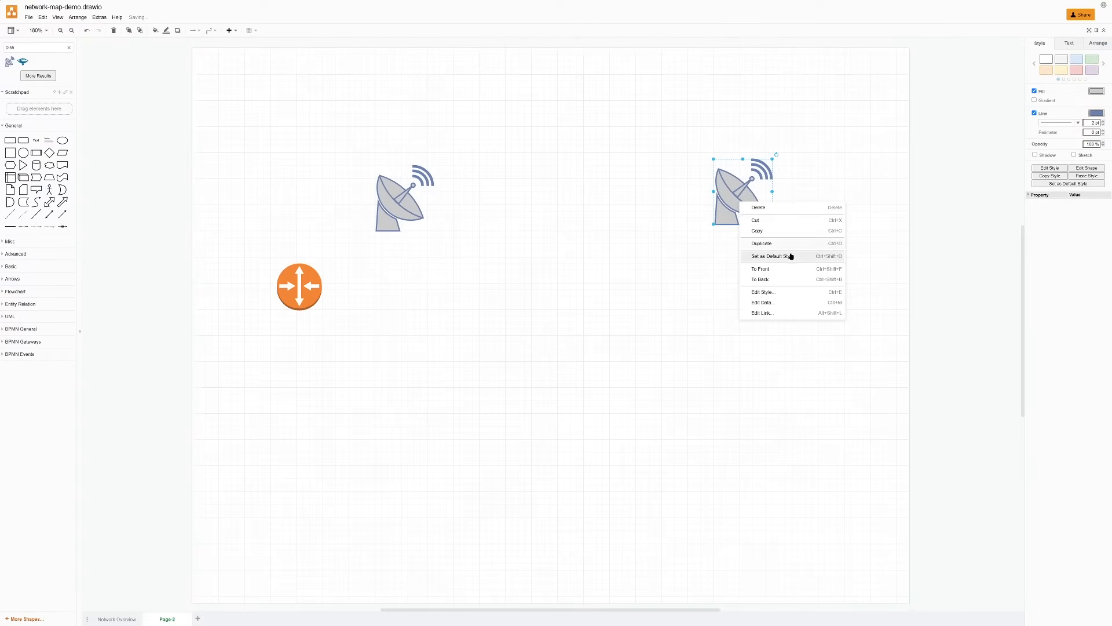
pyautogui.click(859, 173)
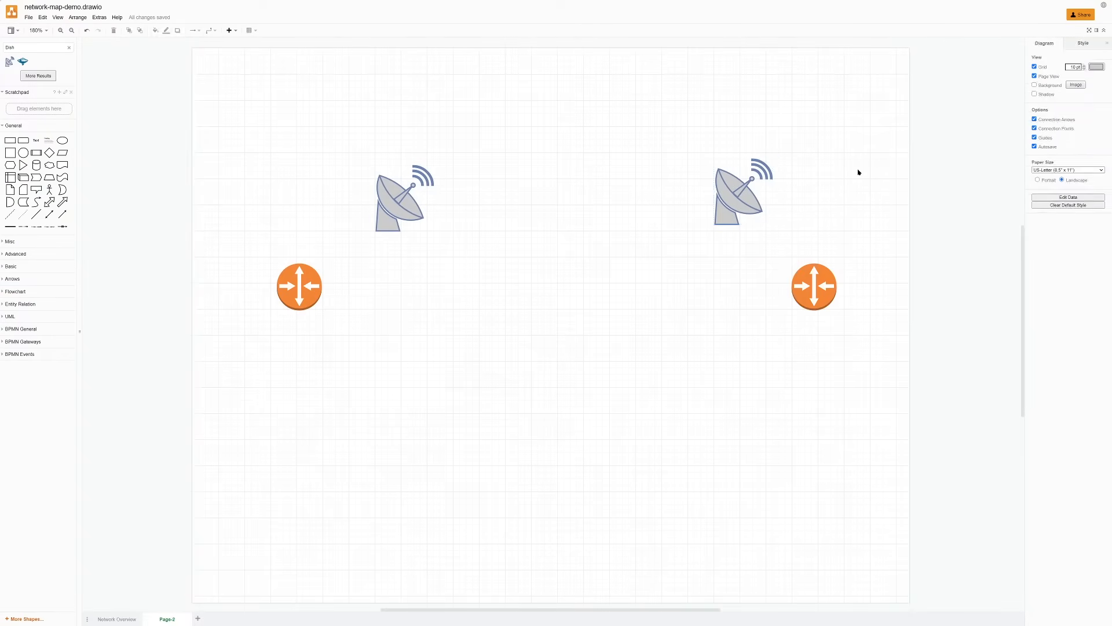
# - Flip the right dish horizontally to face the left one, and move both dishes inward at the same height
pyautogui.click(722, 181)
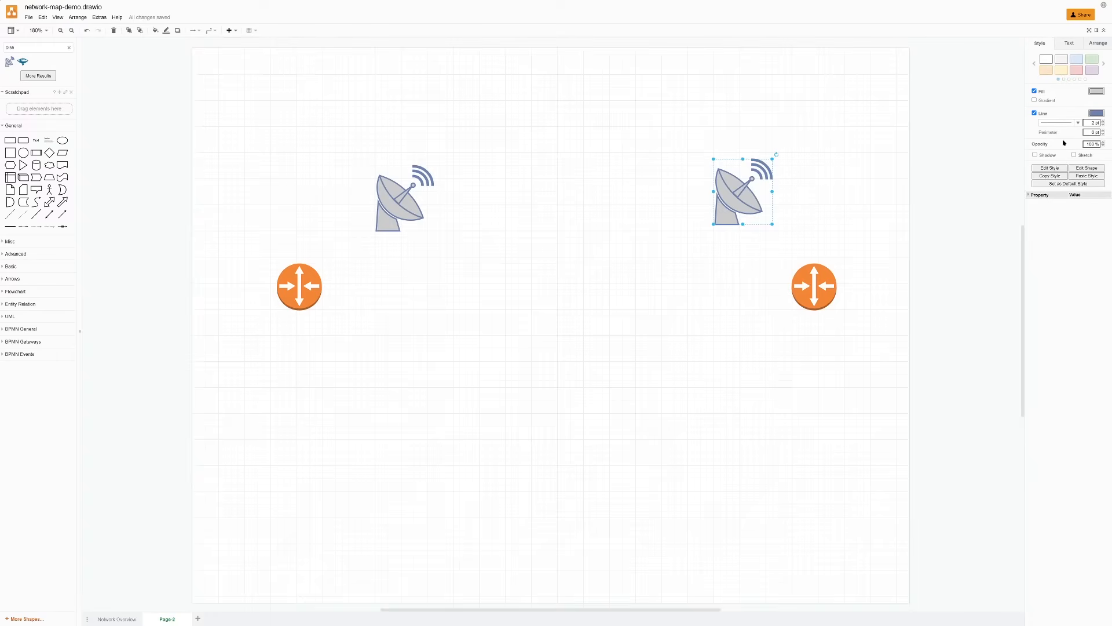
pyautogui.click(1104, 49)
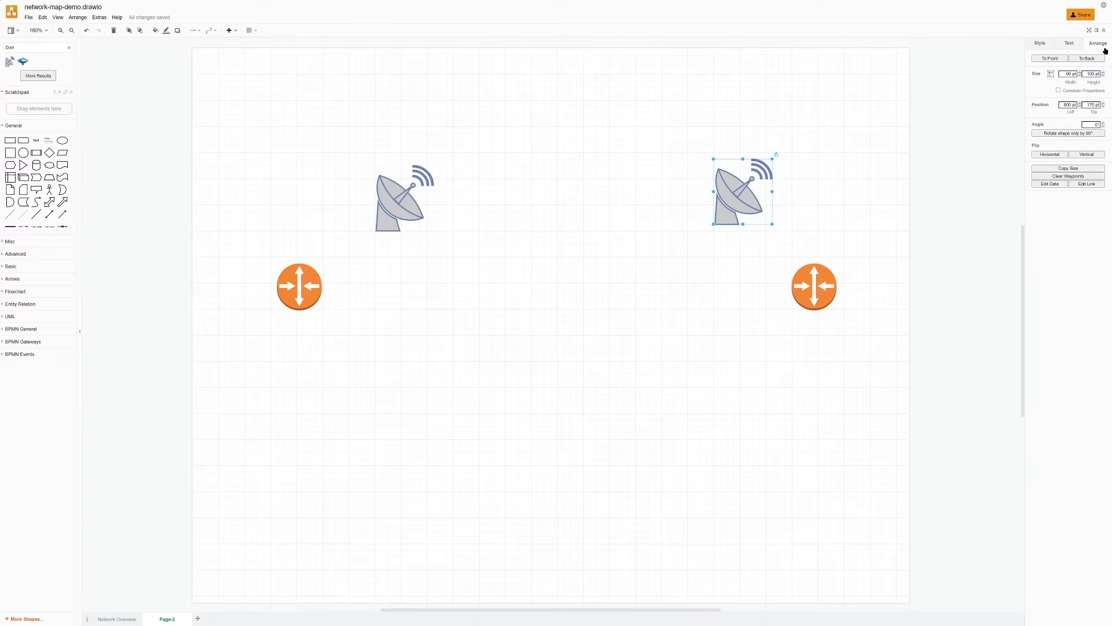
pyautogui.click(1048, 154)
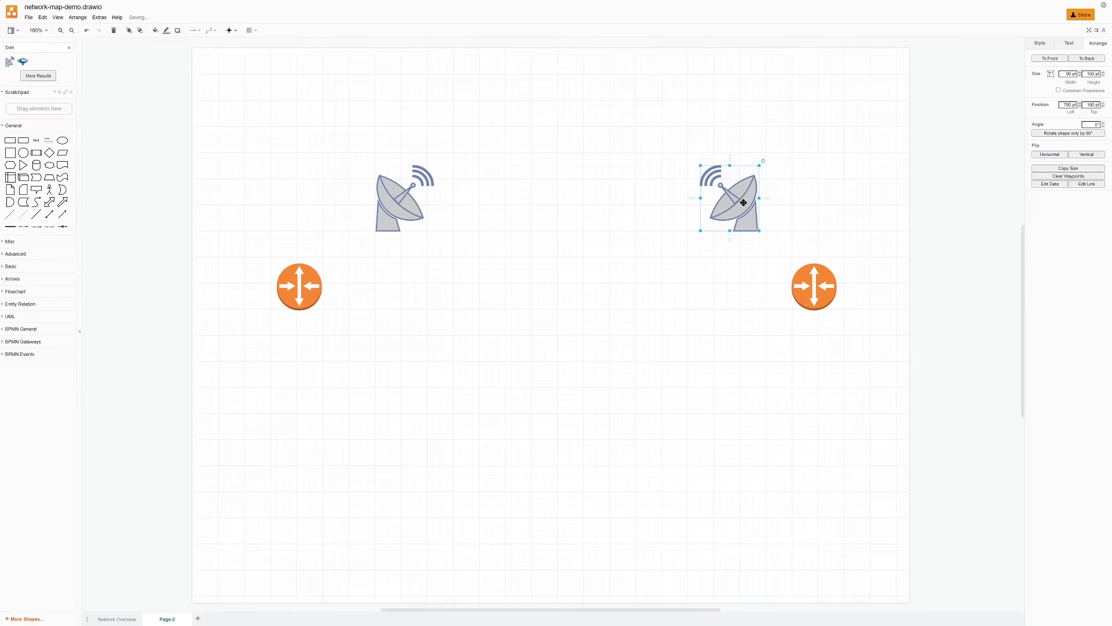
pyautogui.moveTo(744, 203); pyautogui.dragTo(705, 205)
pyautogui.click(398, 192)
pyautogui.moveTo(405, 186); pyautogui.dragTo(418, 186)
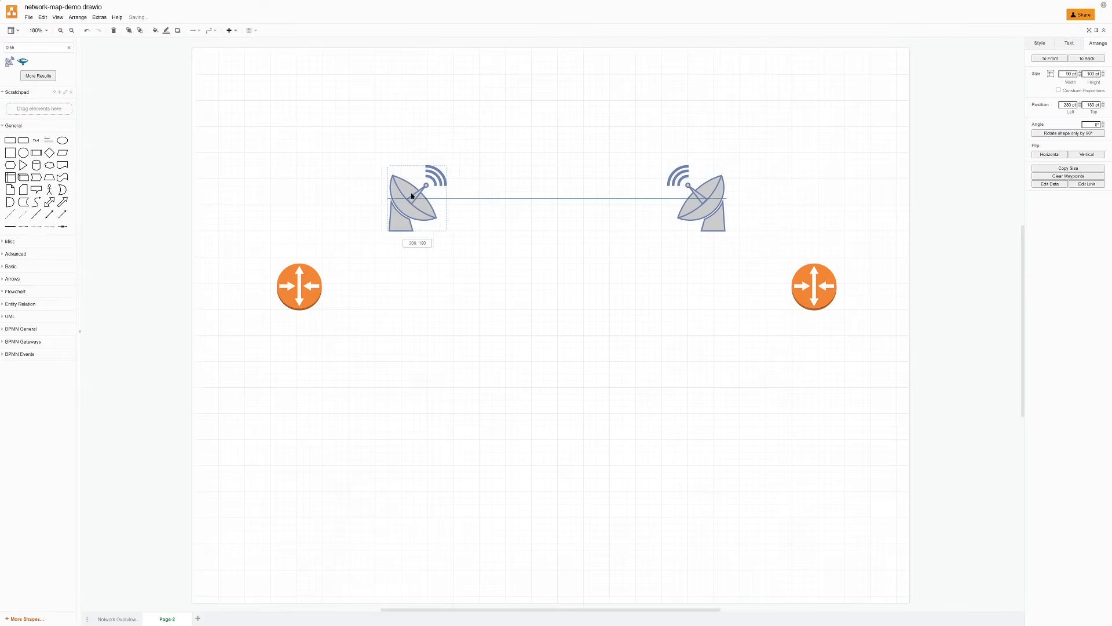
pyautogui.click(531, 315)
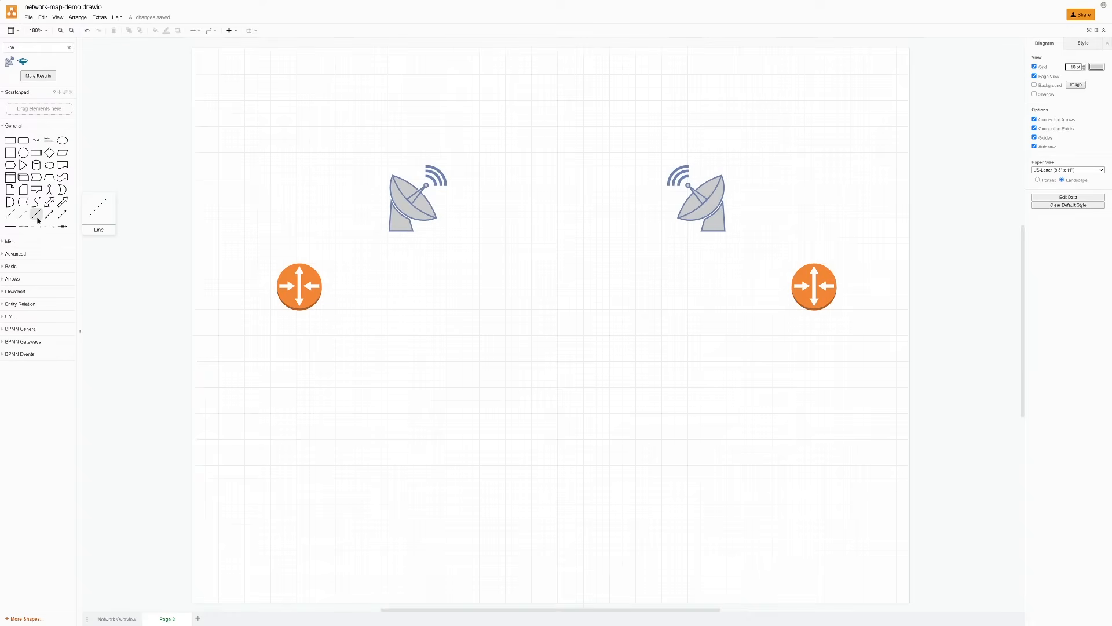
# - Add a dashed line connecting the right side of the left router to the left side of the right router
pyautogui.click(13, 217)
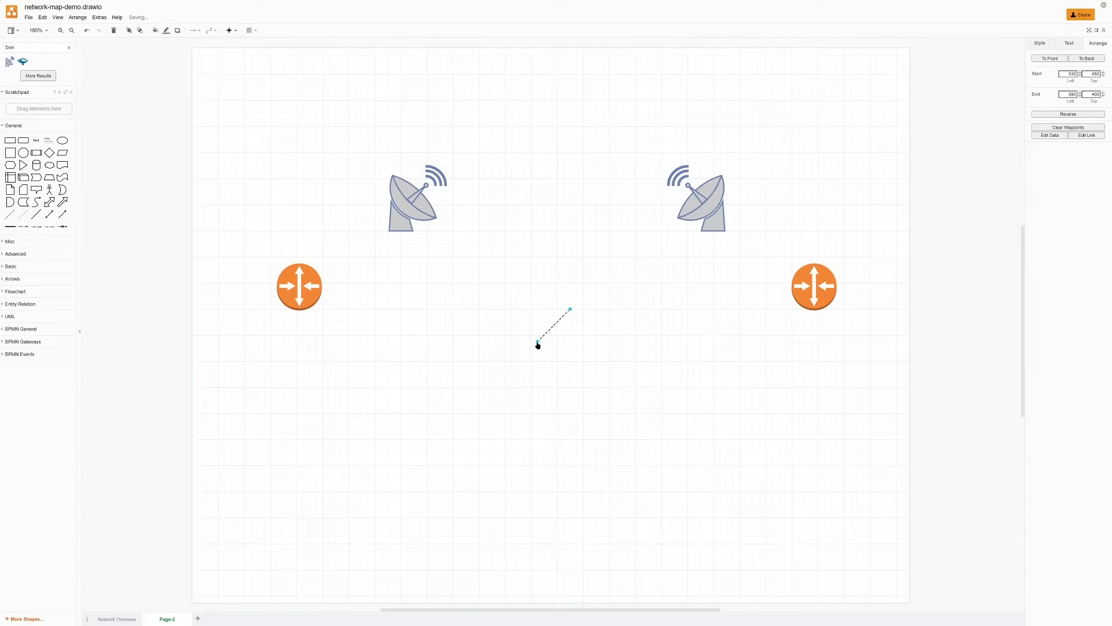
pyautogui.moveTo(538, 341); pyautogui.dragTo(322, 287)
pyautogui.moveTo(570, 309); pyautogui.dragTo(792, 286)
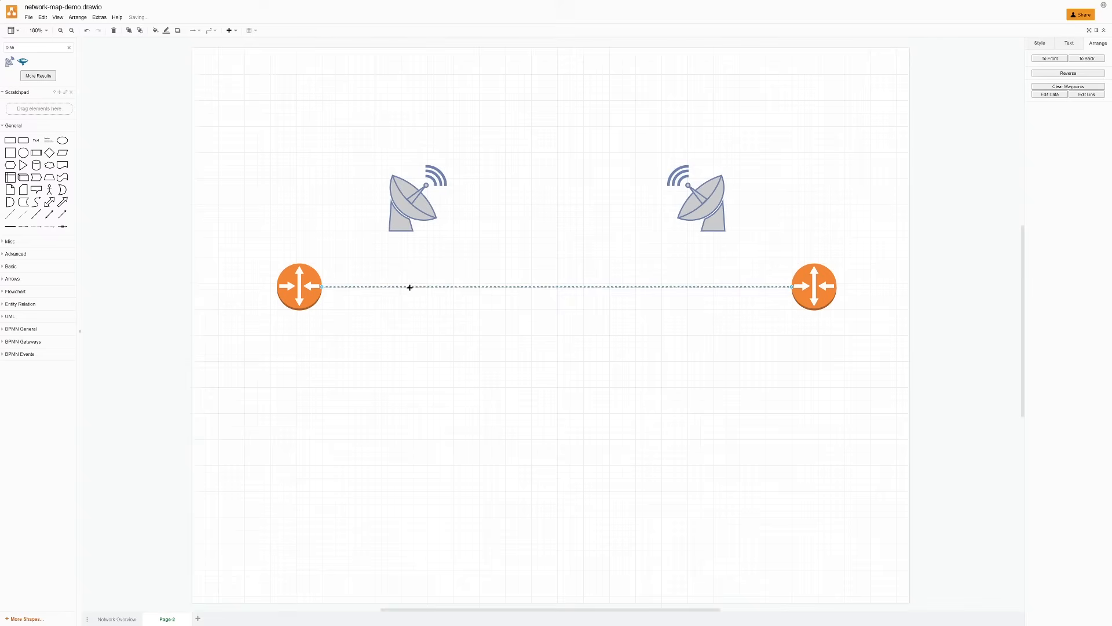
# - Label the dashed line between the routers "OSPF PTP 10.80.200.0/29" and move the label to the middle of the line
pyautogui.doubleClick(478, 286)
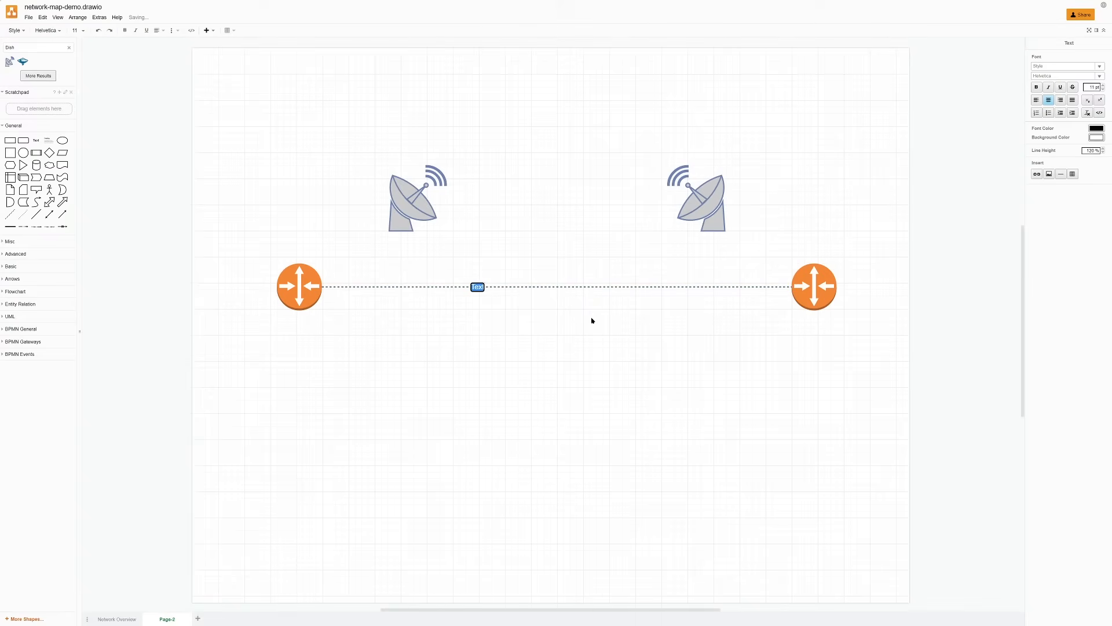
pyautogui.write('OSPF PTPT')
pyautogui.press('BackSpace')
pyautogui.write('10.80.200')
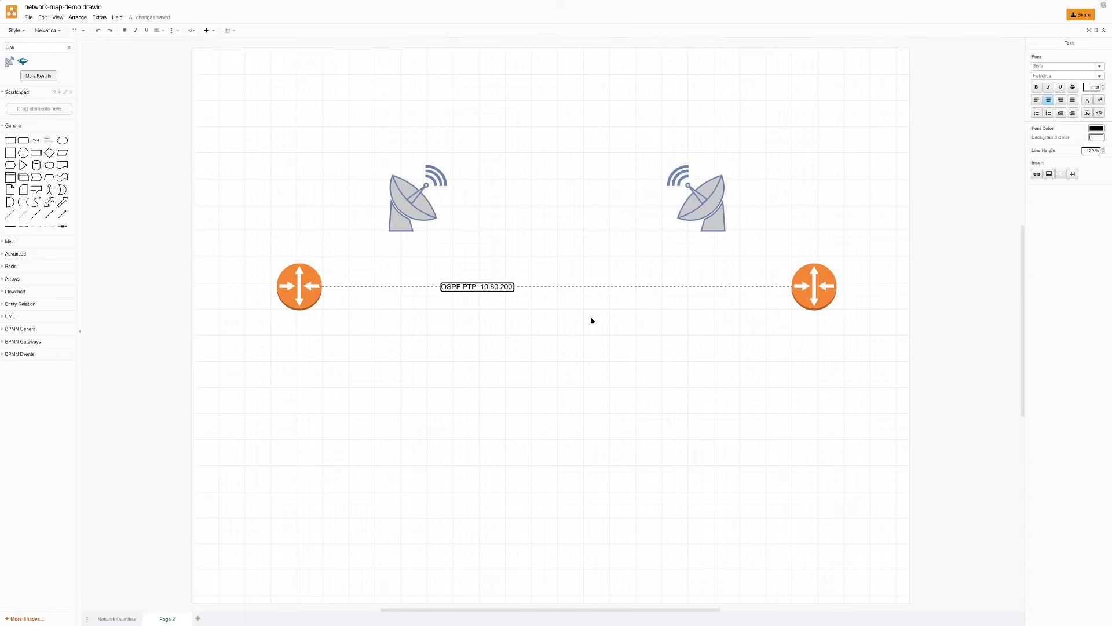
pyautogui.write('.0/26')
pyautogui.press('BackSpace')
pyautogui.write('9')
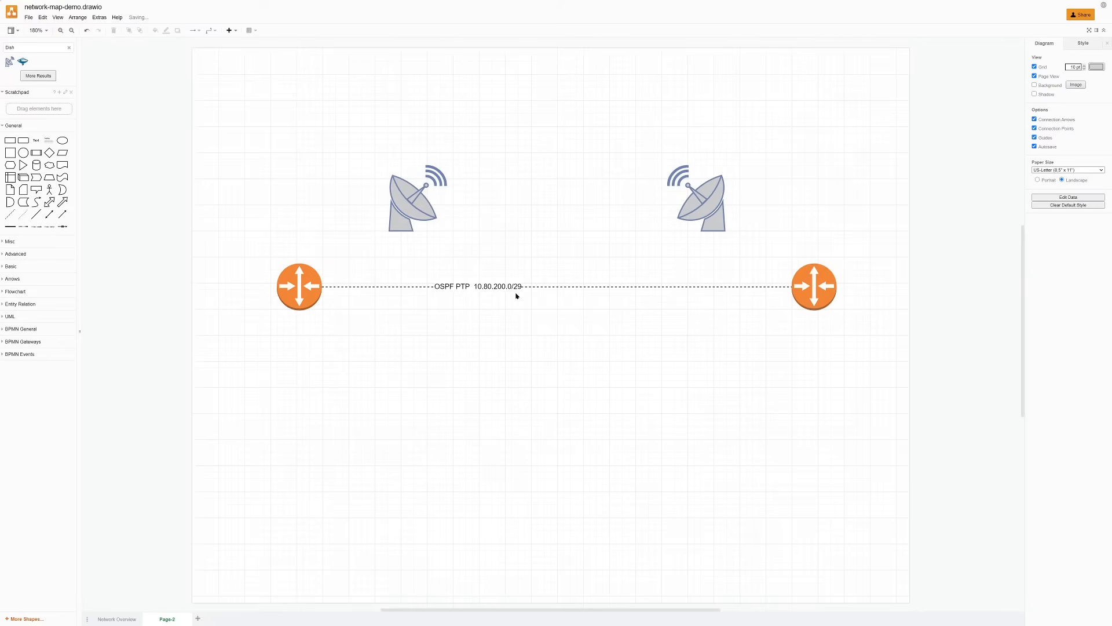
pyautogui.moveTo(494, 288); pyautogui.dragTo(570, 291)
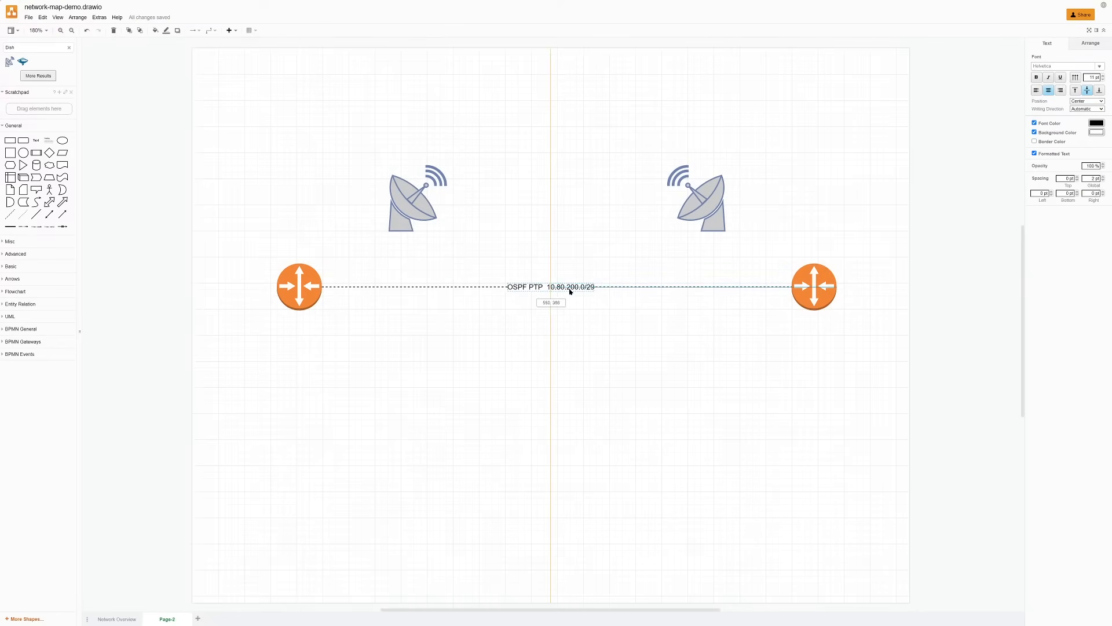
pyautogui.click(579, 367)
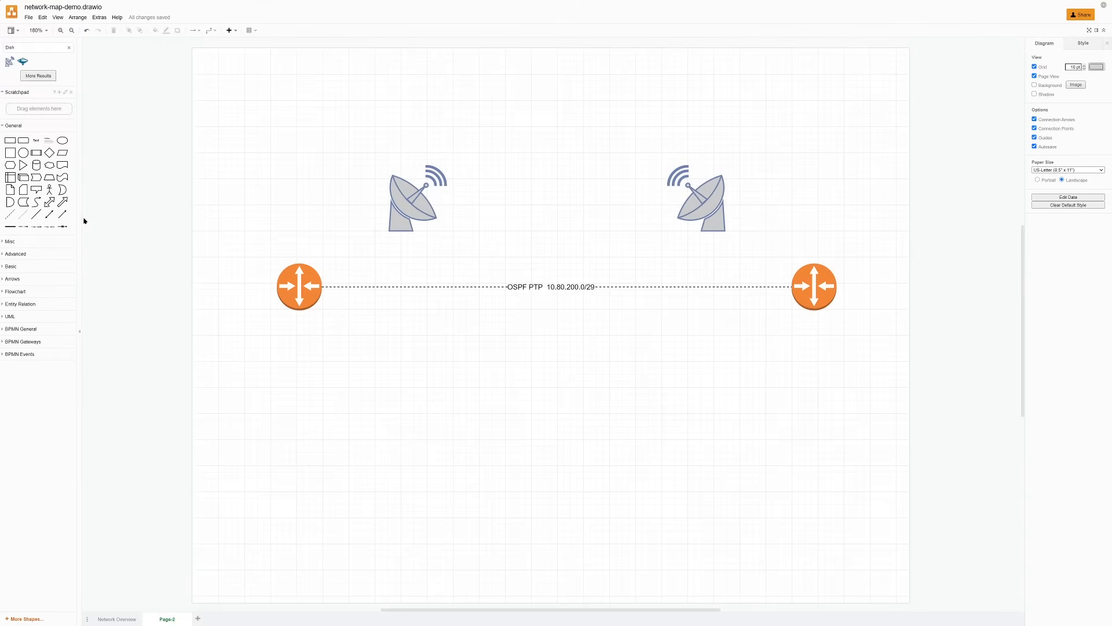
# - Connect each router to its nearby dish with a double-headed arrow, and link the two dishes with a dashed line
pyautogui.click(49, 214)
pyautogui.hotkey('ctrl', 'd')
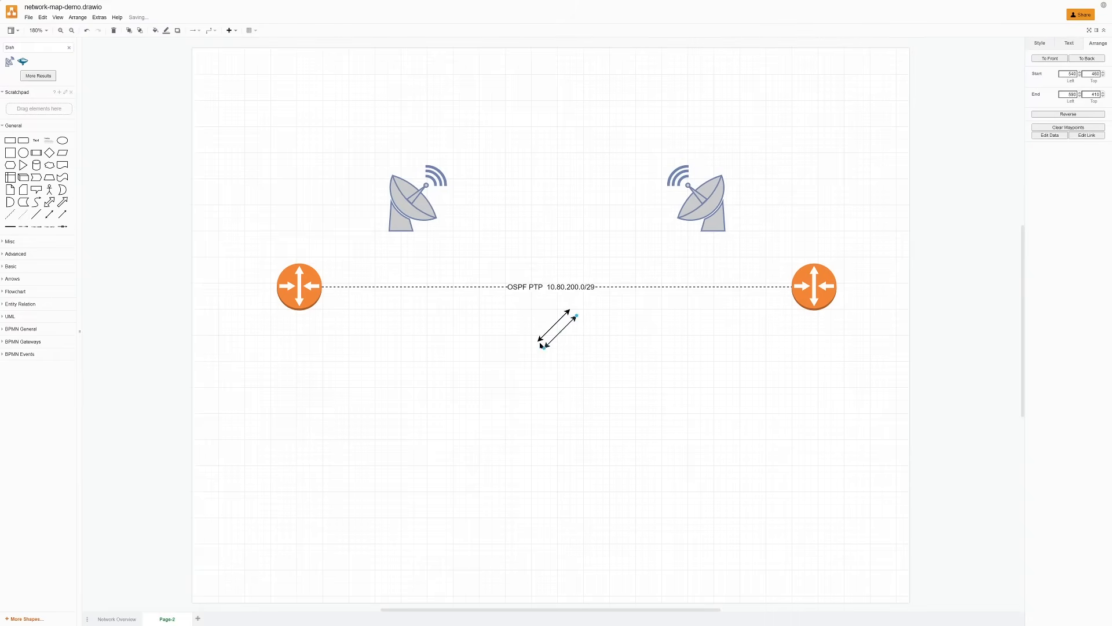
pyautogui.moveTo(812, 264); pyautogui.dragTo(812, 264)
pyautogui.moveTo(730, 217)
pyautogui.mouseDown()
pyautogui.moveTo(728, 207)
pyautogui.moveTo(729, 215)
pyautogui.mouseUp()
pyautogui.click(541, 338)
pyautogui.moveTo(541, 339); pyautogui.dragTo(316, 270)
pyautogui.moveTo(559, 308); pyautogui.dragTo(390, 211)
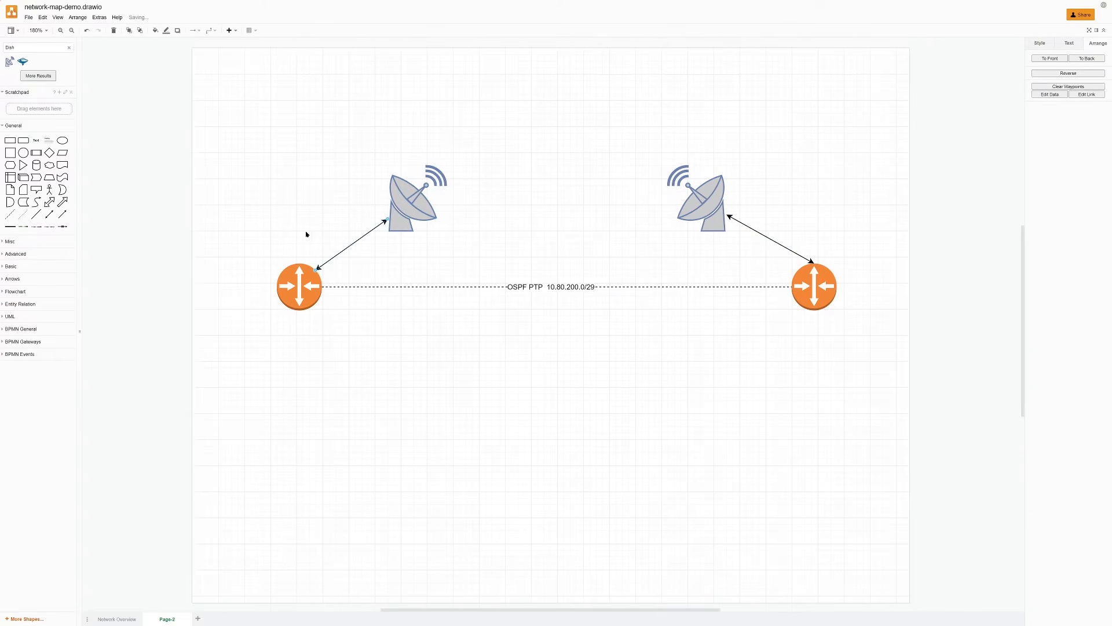
pyautogui.click(208, 206)
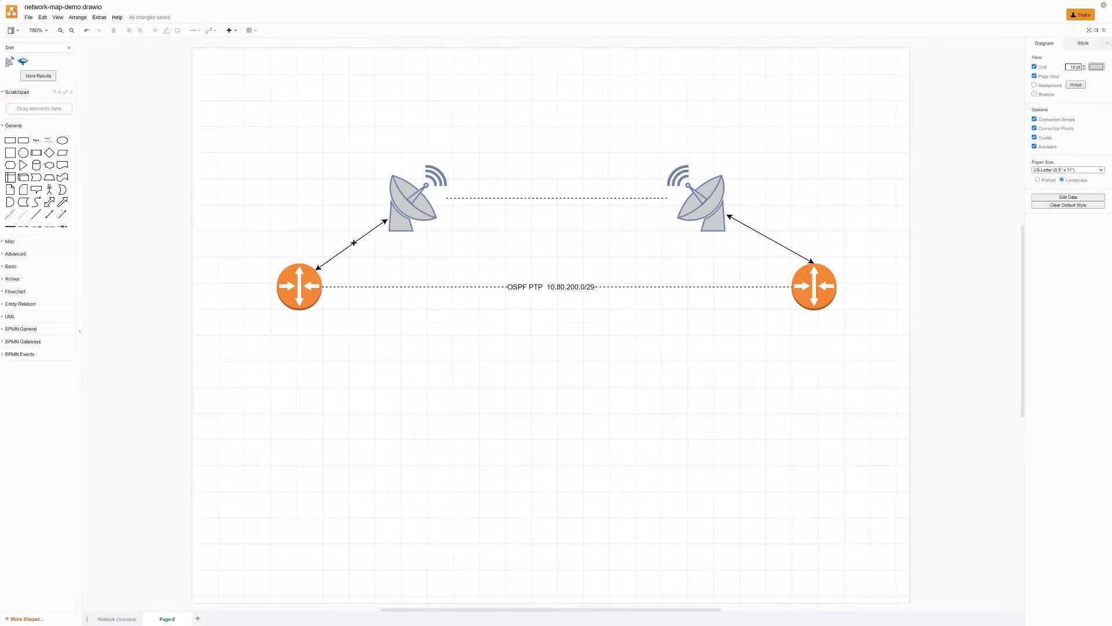
# - Set the font color of both double-headed arrows and the dashed line between the dishes to dark green
pyautogui.click(354, 243)
pyautogui.keyDown('shift'); pyautogui.click(534, 198); pyautogui.keyUp('shift')
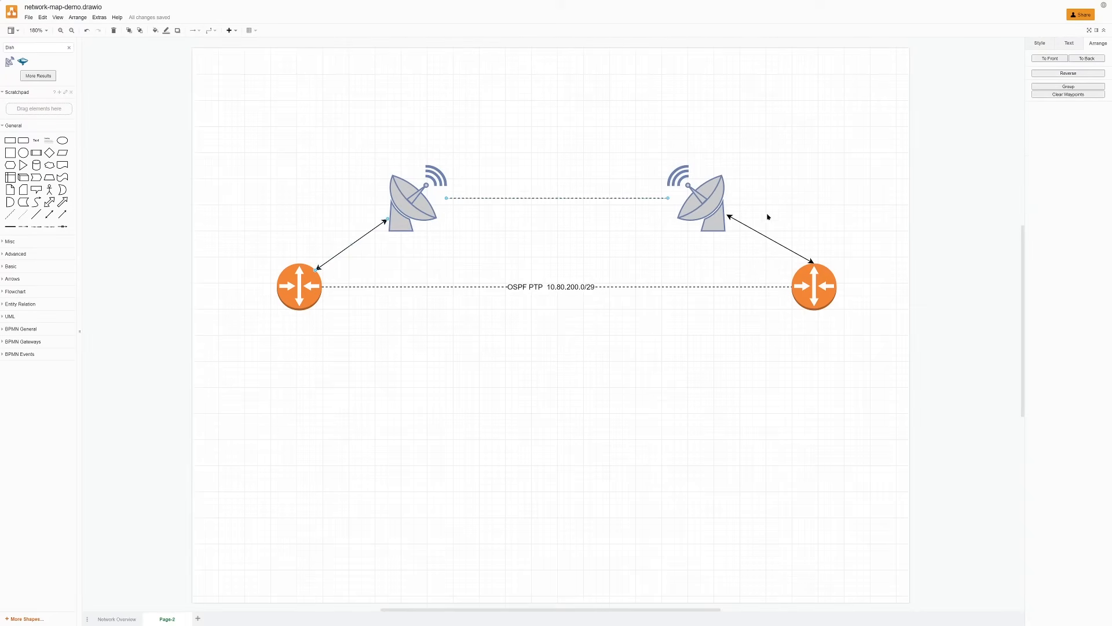
pyautogui.keyDown('shift'); pyautogui.click(766, 237); pyautogui.keyUp('shift')
pyautogui.click(1073, 46)
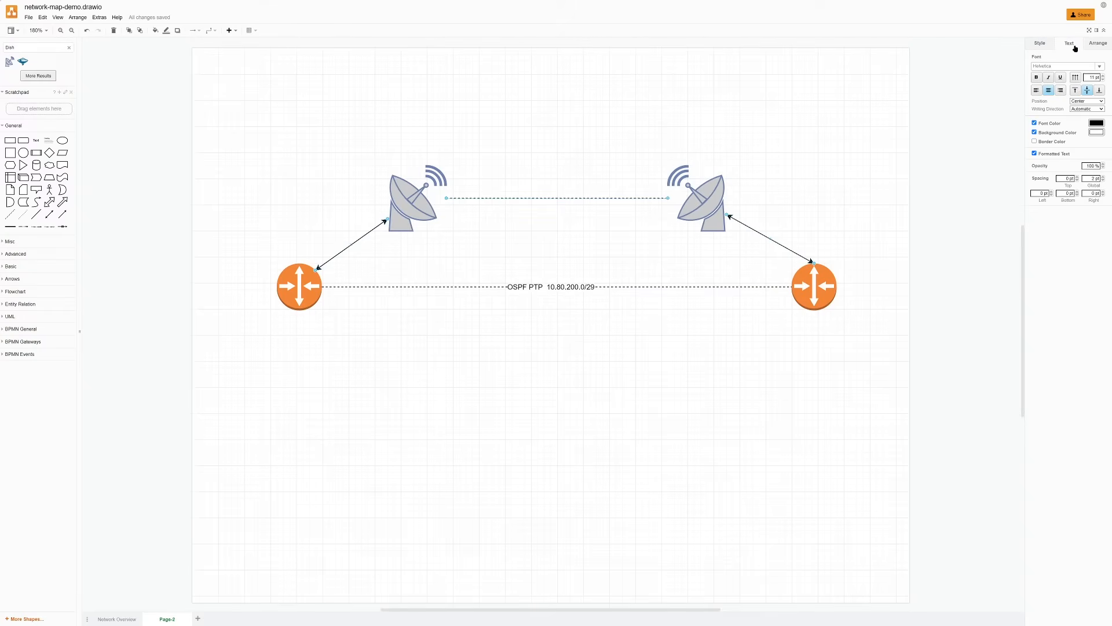
pyautogui.click(1096, 123)
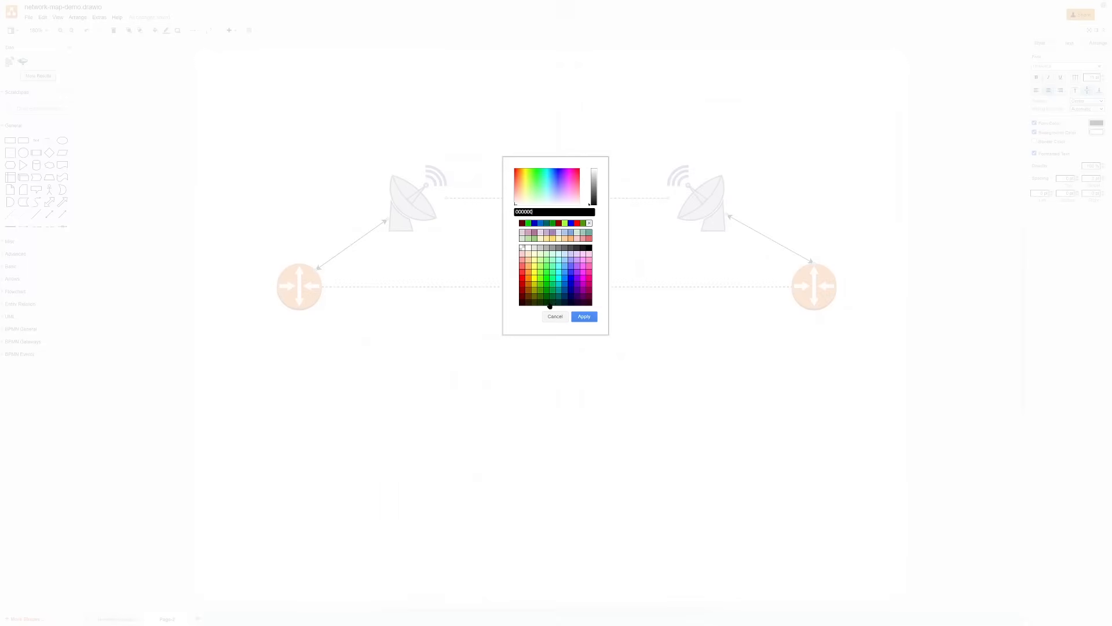
pyautogui.click(547, 296)
pyautogui.click(583, 317)
pyautogui.click(594, 365)
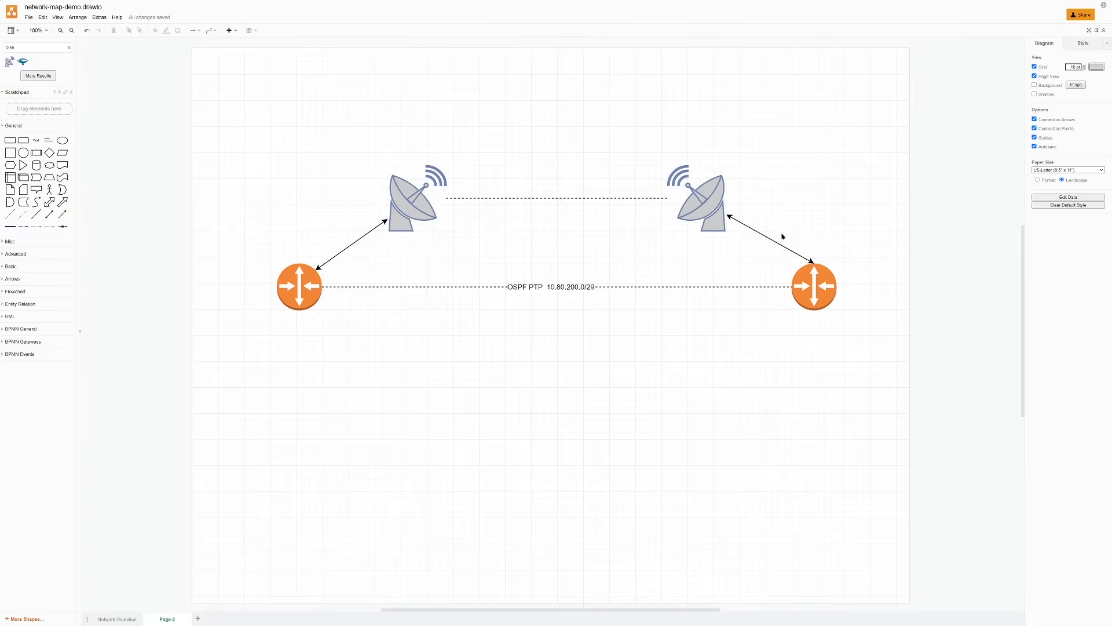
# - Set the line color of both double-headed arrows and the dashed line between the dishes to dark green 006600
pyautogui.click(770, 238)
pyautogui.keyDown('shift'); pyautogui.click(368, 234); pyautogui.keyUp('shift')
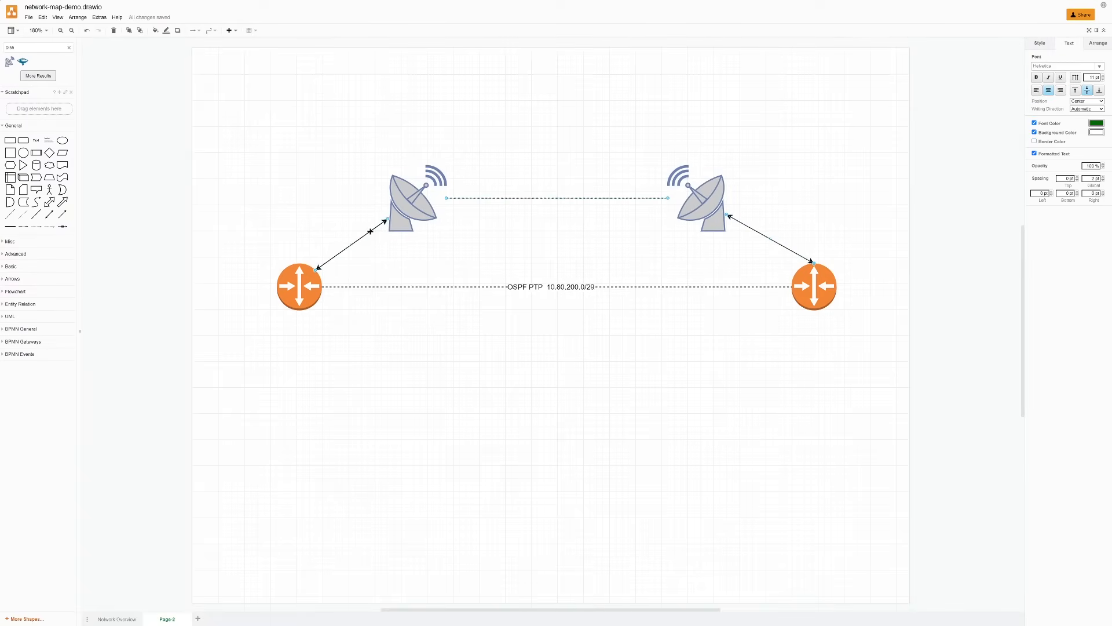
pyautogui.click(1040, 43)
pyautogui.click(1100, 90)
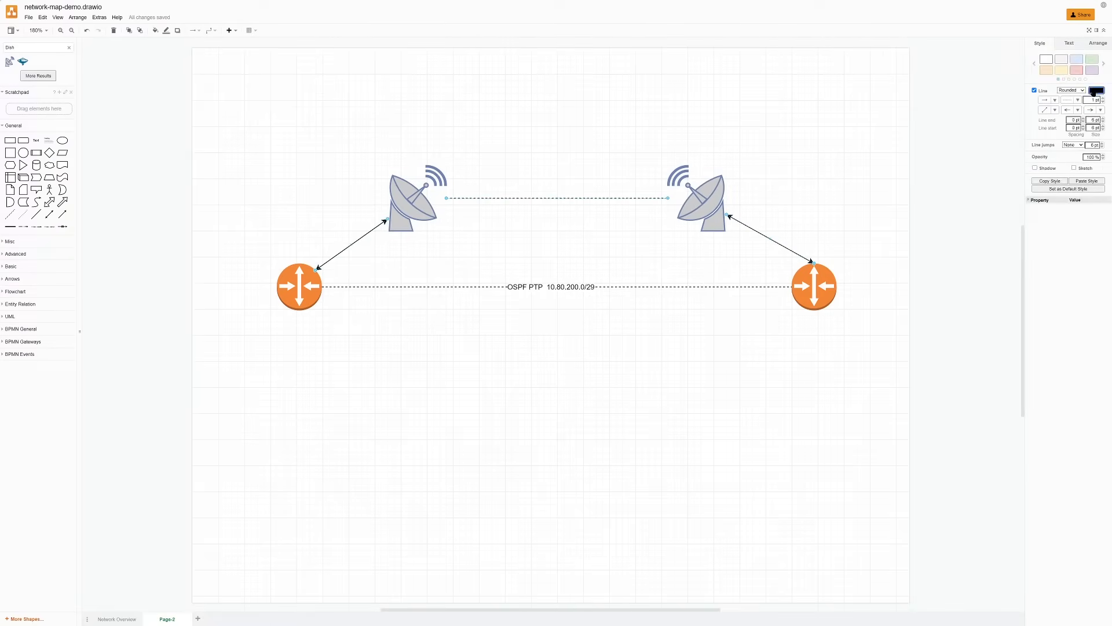
pyautogui.click(546, 297)
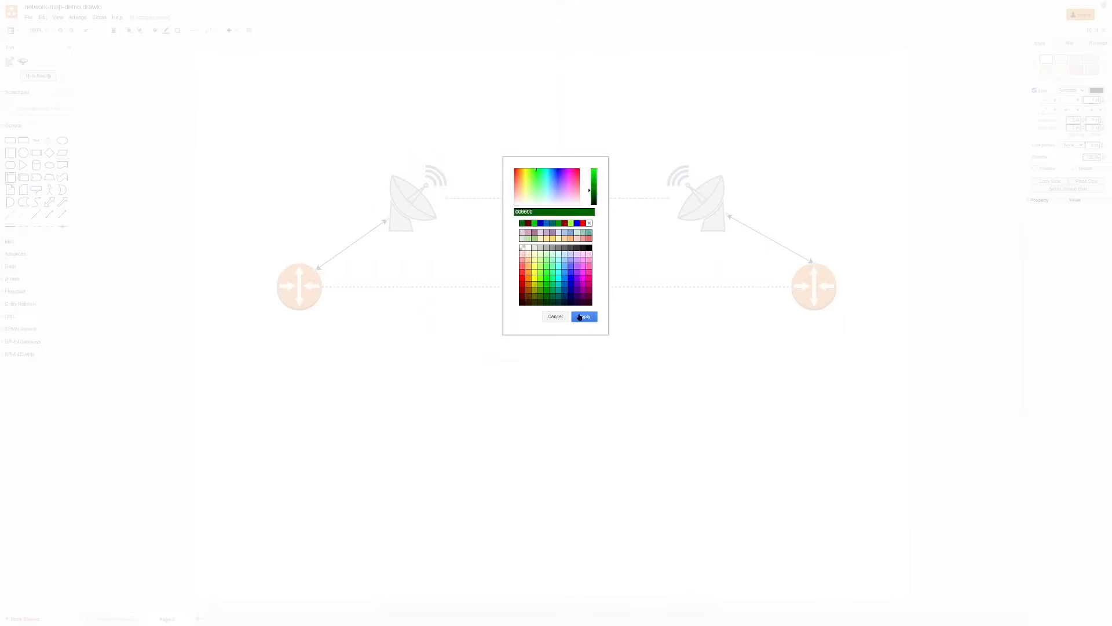
pyautogui.click(581, 317)
pyautogui.click(632, 369)
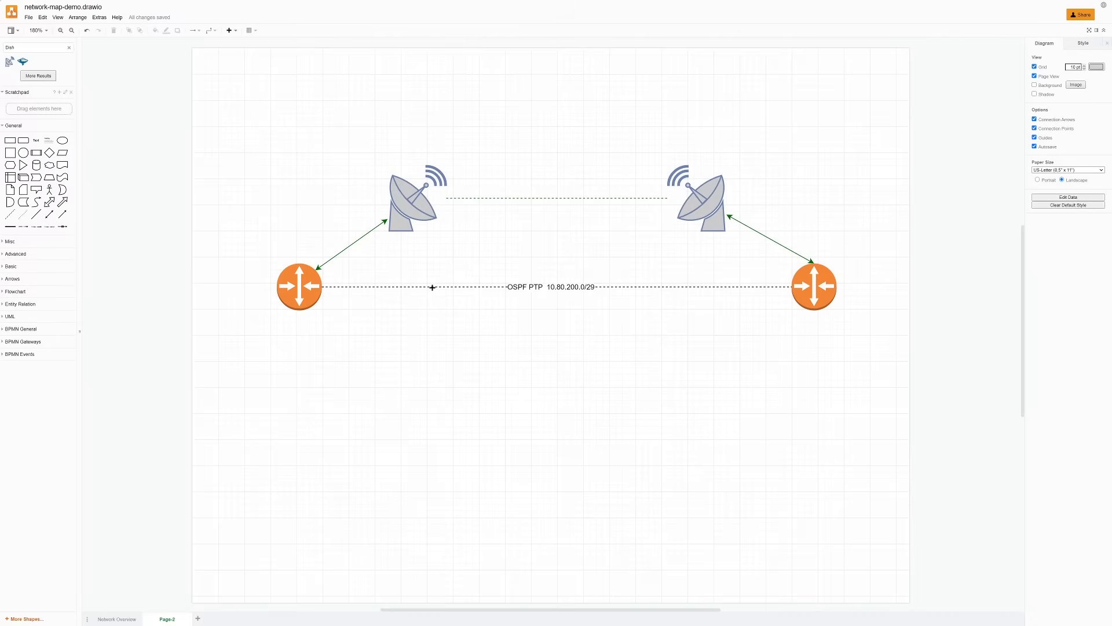
# - Change the line color of the dashed OSPF PTP line between the two routers to dark blue
pyautogui.click(432, 287)
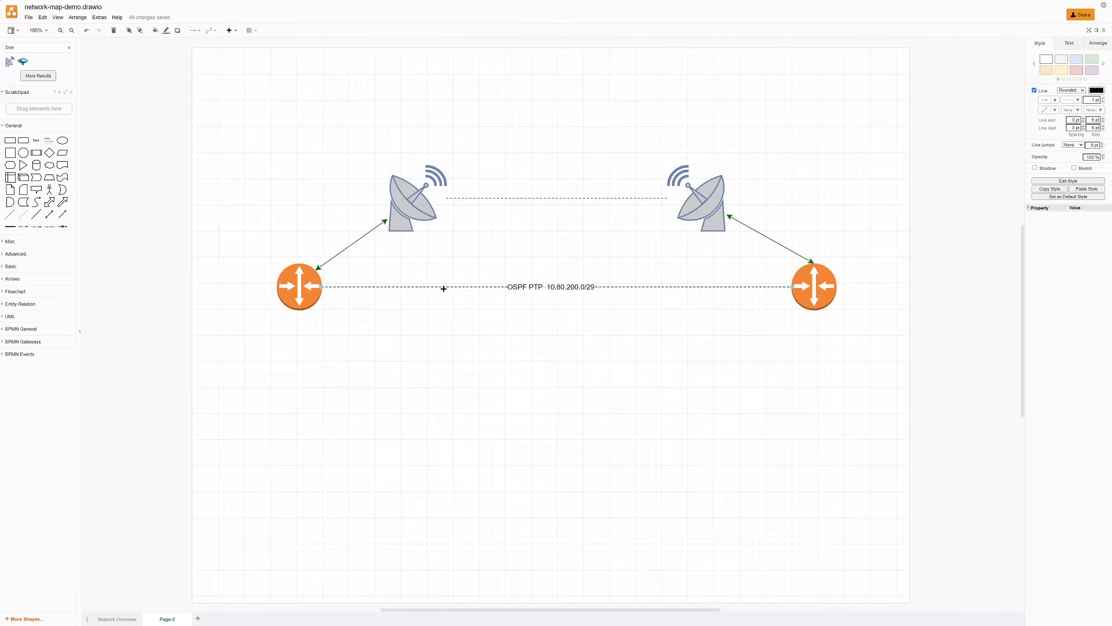
pyautogui.click(1097, 90)
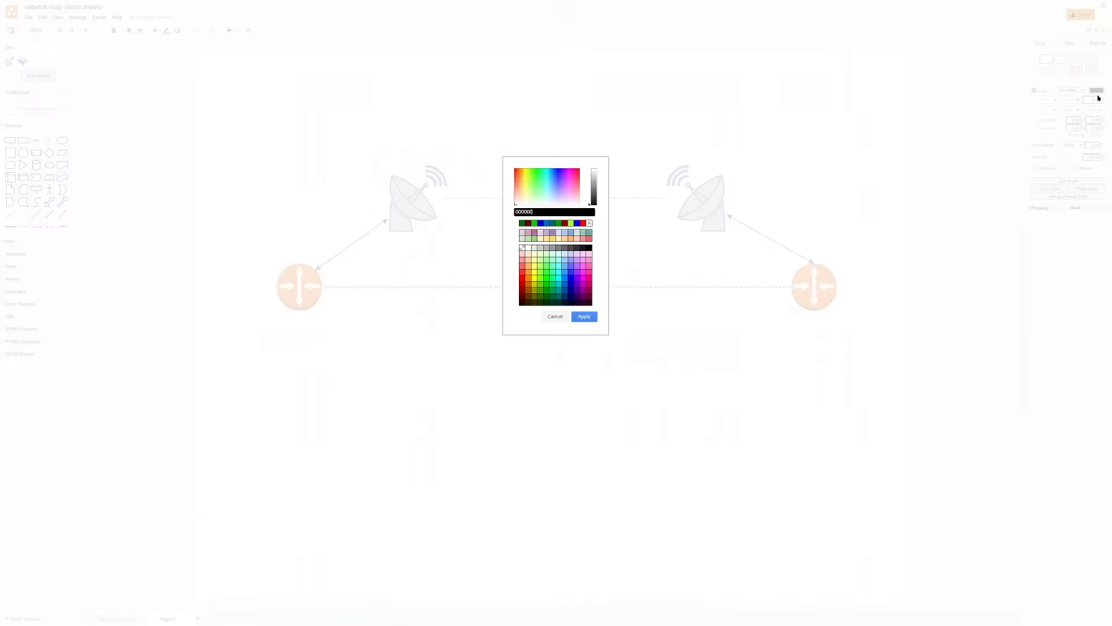
pyautogui.click(572, 288)
pyautogui.click(584, 317)
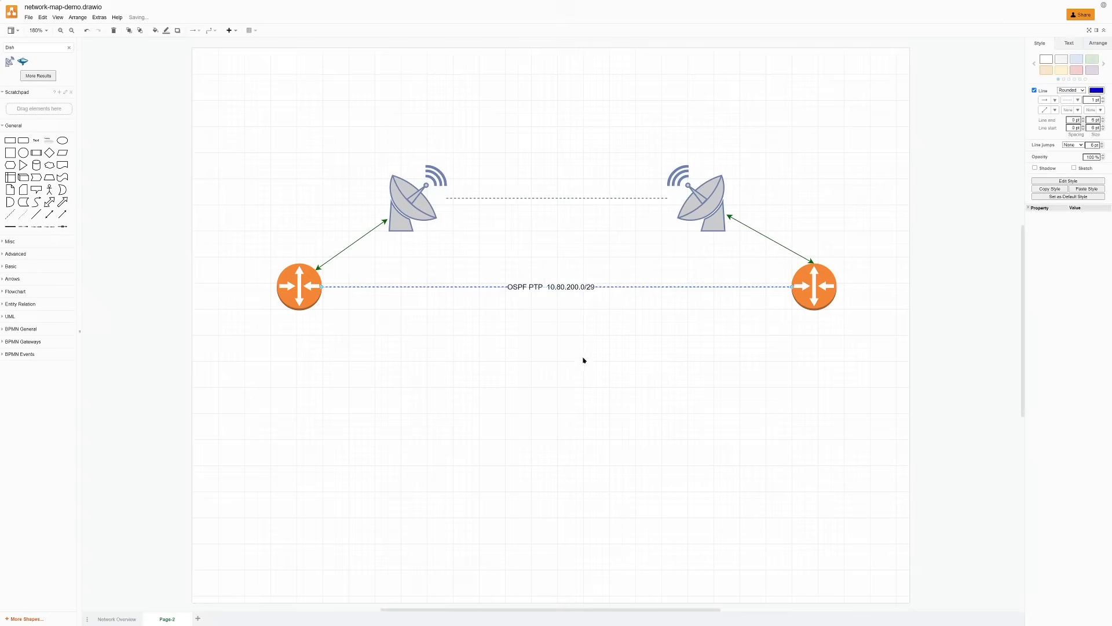
pyautogui.click(584, 361)
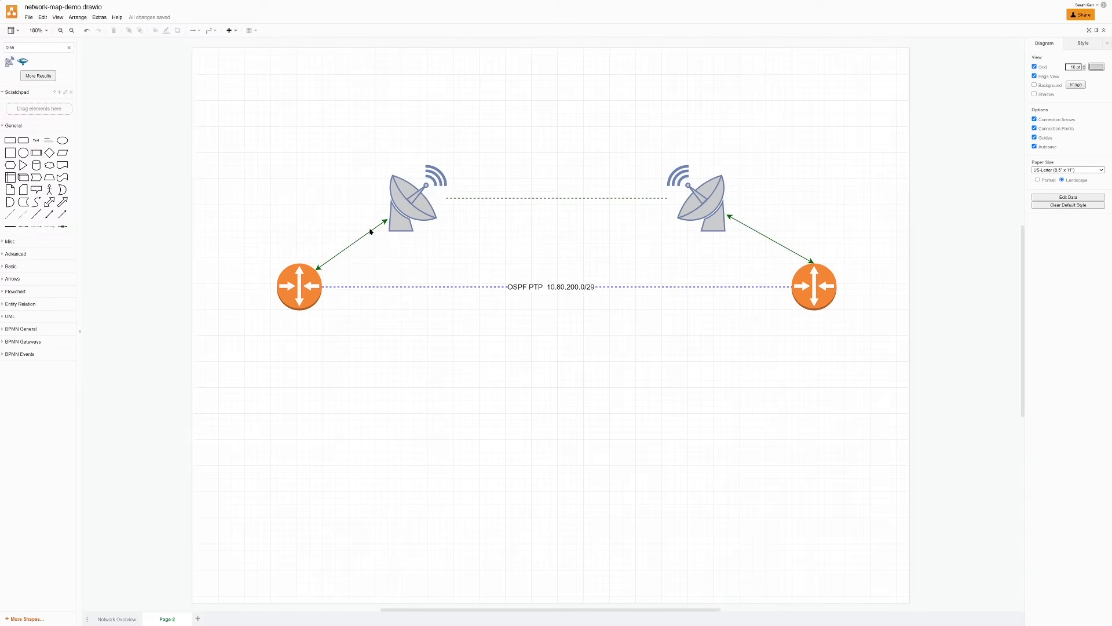
# - Add the text label "10.80.200.1/29" and position it directly above the left router
pyautogui.doubleClick(243, 215)
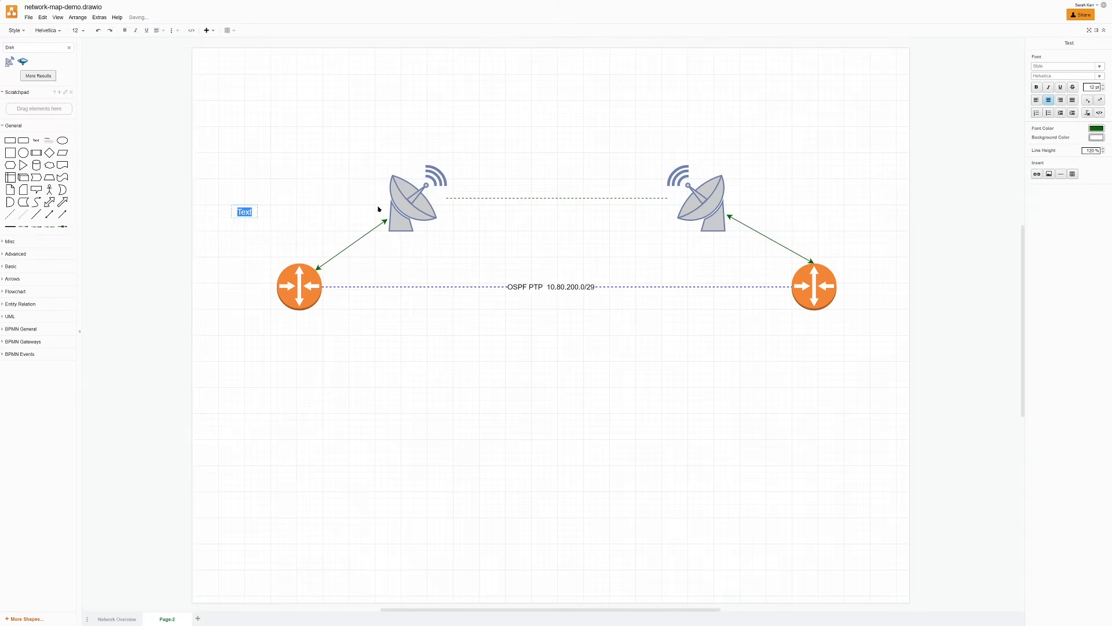
pyautogui.write('10.80.200.1/29')
pyautogui.press('Escape')
pyautogui.moveTo(251, 212); pyautogui.dragTo(301, 252)
# - Add the text label "10.80.200.2/29" and position it beside the right router, just above the dashed OSPF line
pyautogui.doubleClick(830, 228)
pyautogui.click(829, 228)
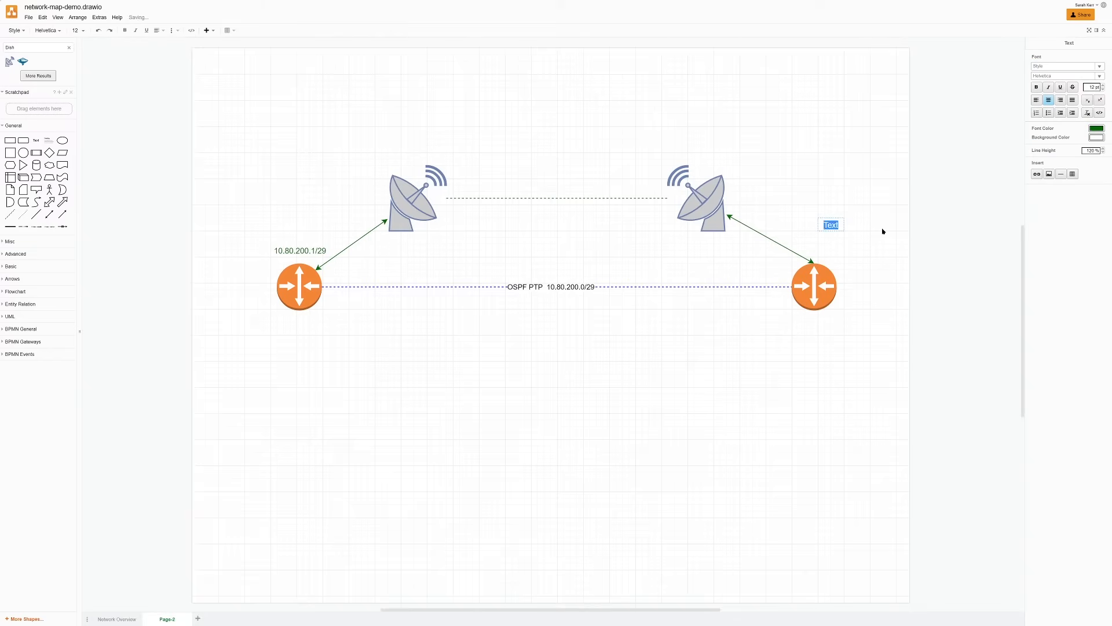
pyautogui.write('10.80.200.2/29')
pyautogui.press('Escape')
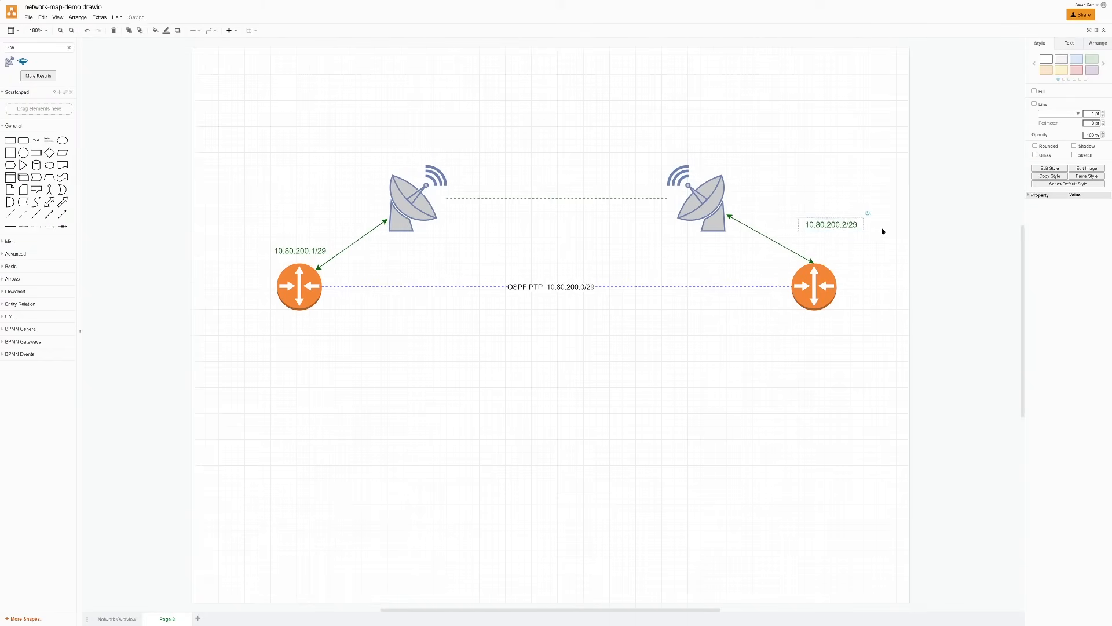
pyautogui.moveTo(835, 227); pyautogui.dragTo(848, 253)
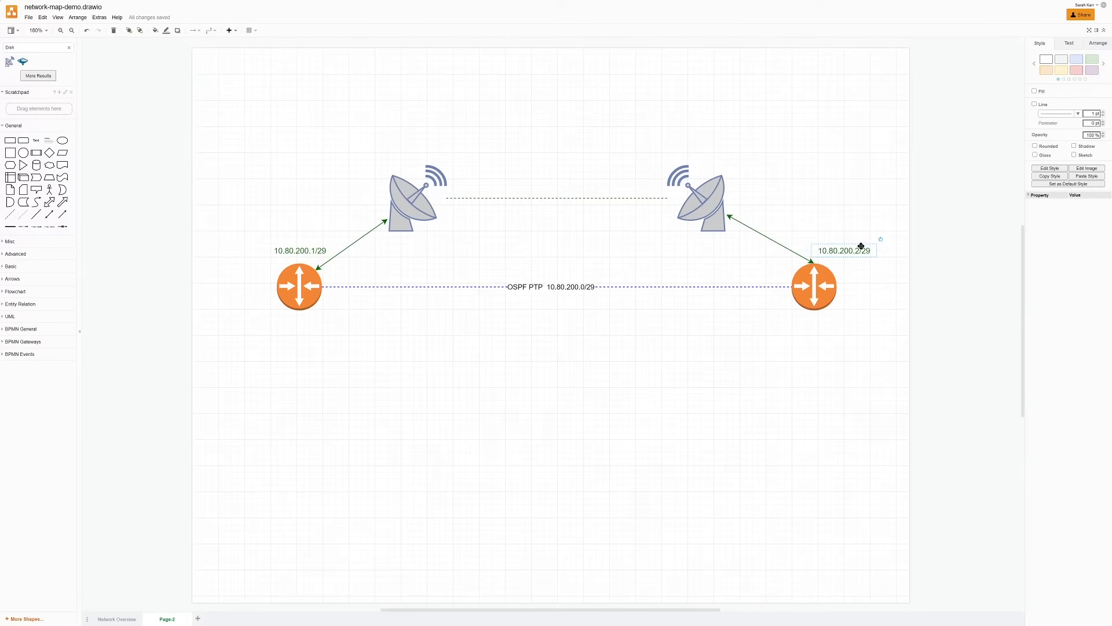
pyautogui.moveTo(857, 251); pyautogui.dragTo(772, 270)
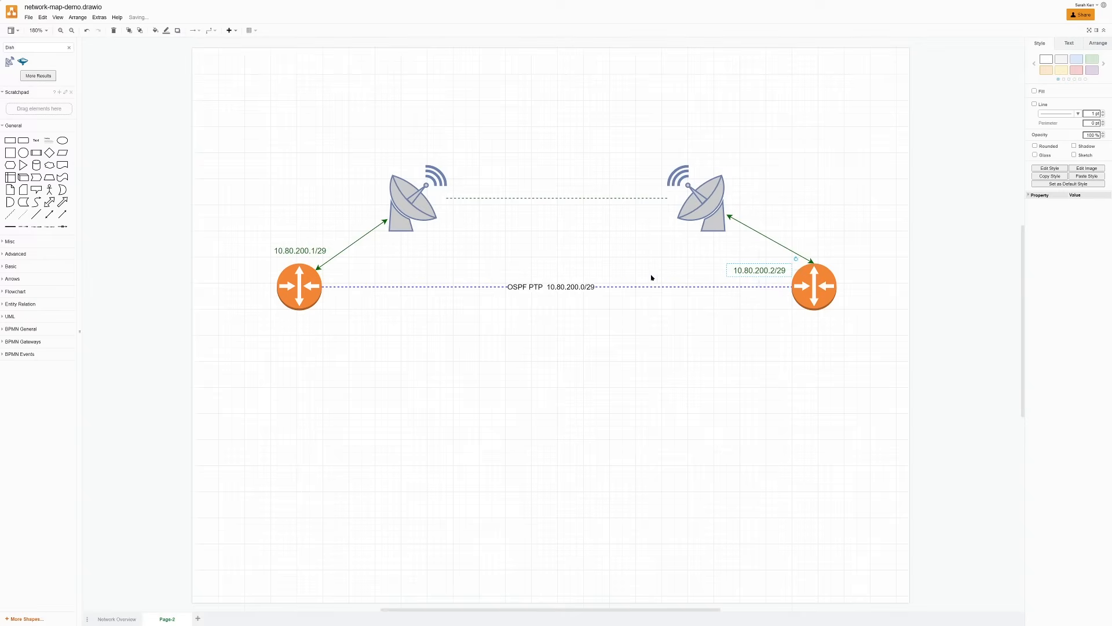
# - Move the "10.80.200.1/29" label beside the left router, just above the dashed OSPF line
pyautogui.moveTo(303, 251); pyautogui.dragTo(365, 270)
pyautogui.click(804, 400)
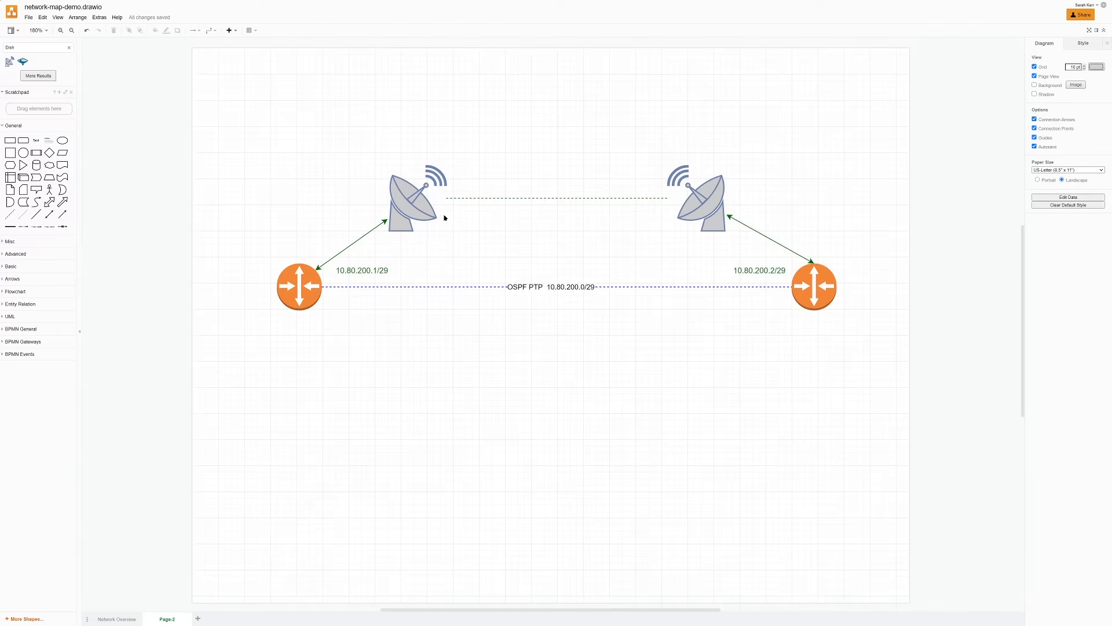
# - Add a two-line text label "Device IP = 10.80.200.3/29" and "Gateway = 10.80.200.1" and place it beside the left dish
pyautogui.doubleClick(381, 120)
pyautogui.click(392, 112)
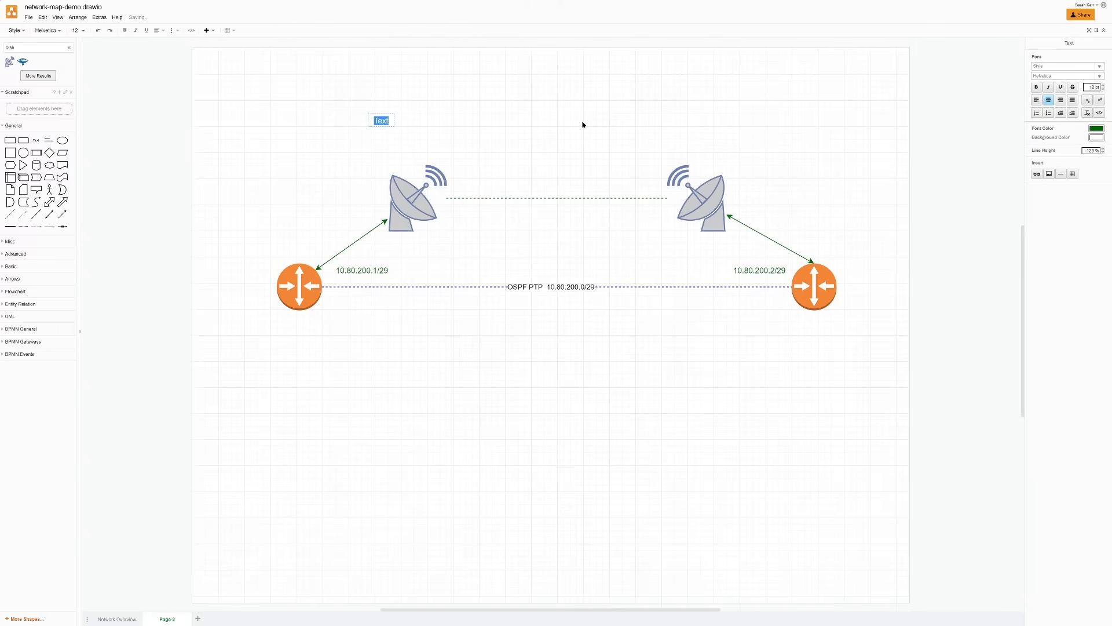
pyautogui.write('10.80.200.3/29')
pyautogui.press('Home')
pyautogui.write('Device IP =')
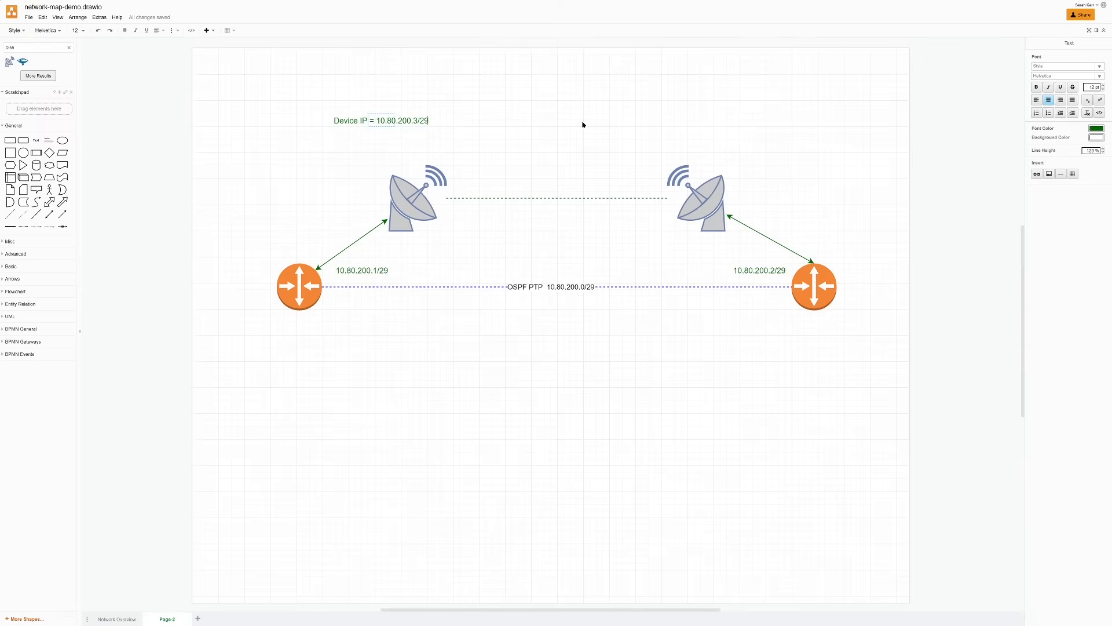
pyautogui.press('Return')
pyautogui.write('Gatewa')
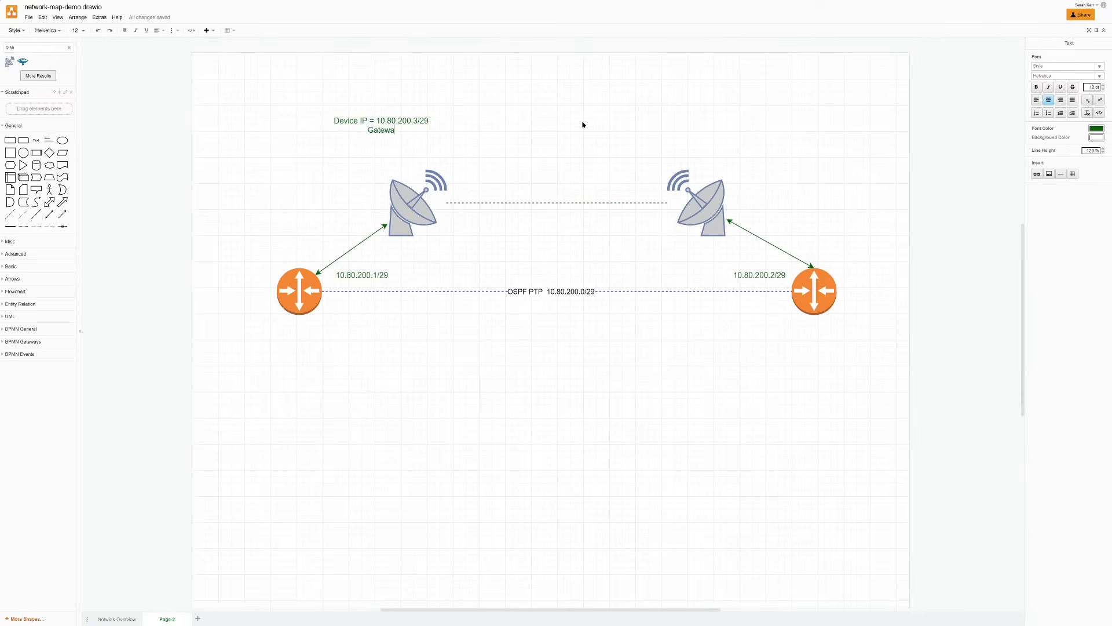
pyautogui.write('y = 10.80.200.1')
pyautogui.click(576, 122)
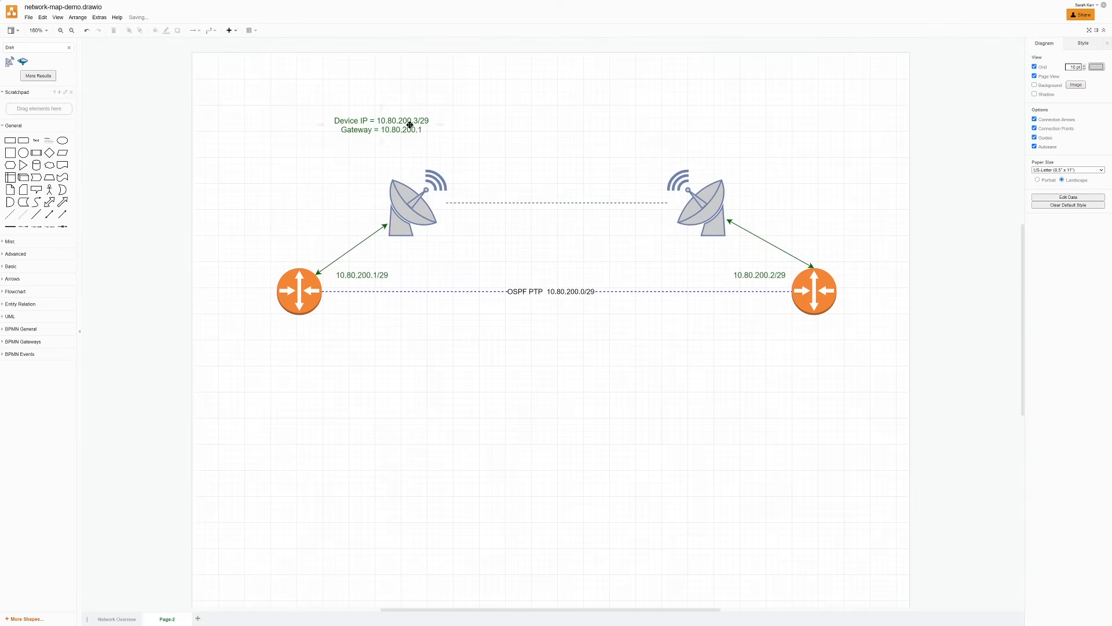
pyautogui.moveTo(412, 125); pyautogui.dragTo(359, 181)
pyautogui.click(759, 179)
# - Add a two-line text label "10.80.200.4/29" and "10.80.200.2" near the right dish
pyautogui.doubleClick(766, 182)
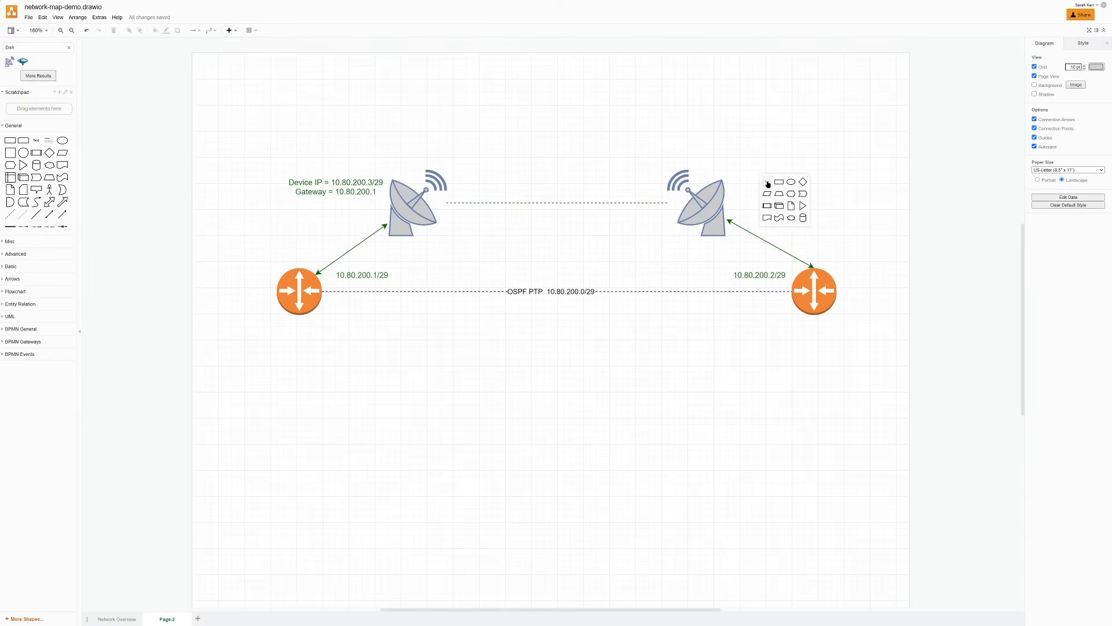
pyautogui.click(767, 182)
pyautogui.write('10.80')
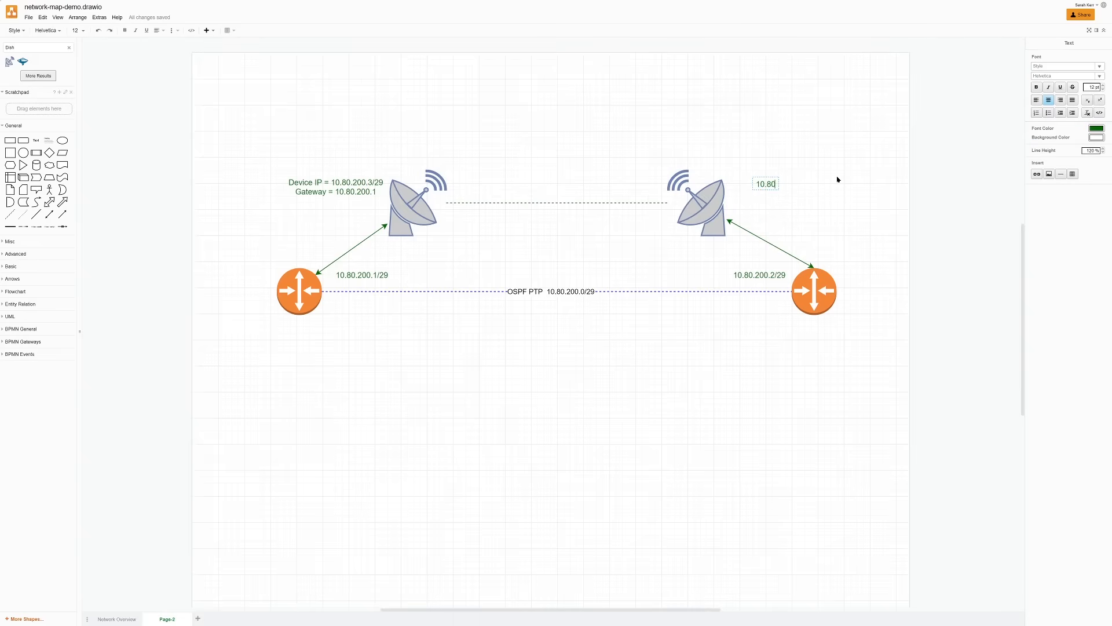
pyautogui.write('.200.4/29')
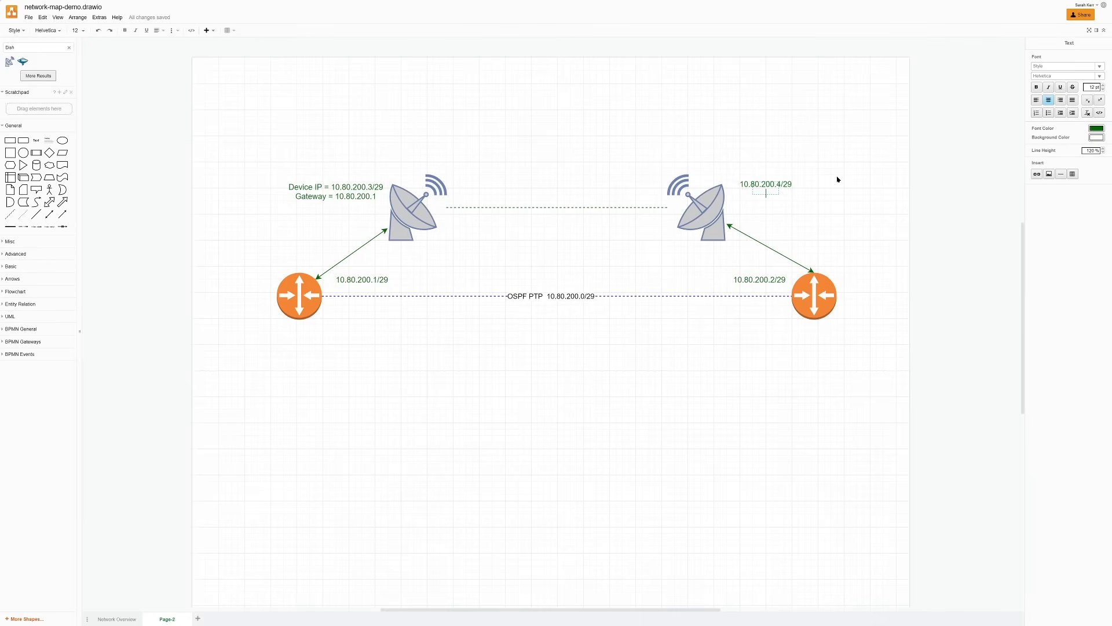
pyautogui.write('10.80.200.2/29')
pyautogui.press('BackSpace')
pyautogui.press('BackSpace')
pyautogui.press('BackSpace')
pyautogui.click(838, 180)
# - Move both dish address labels slightly lower so they sit directly beside their dishes
pyautogui.moveTo(776, 186); pyautogui.dragTo(766, 211)
pyautogui.click(797, 149)
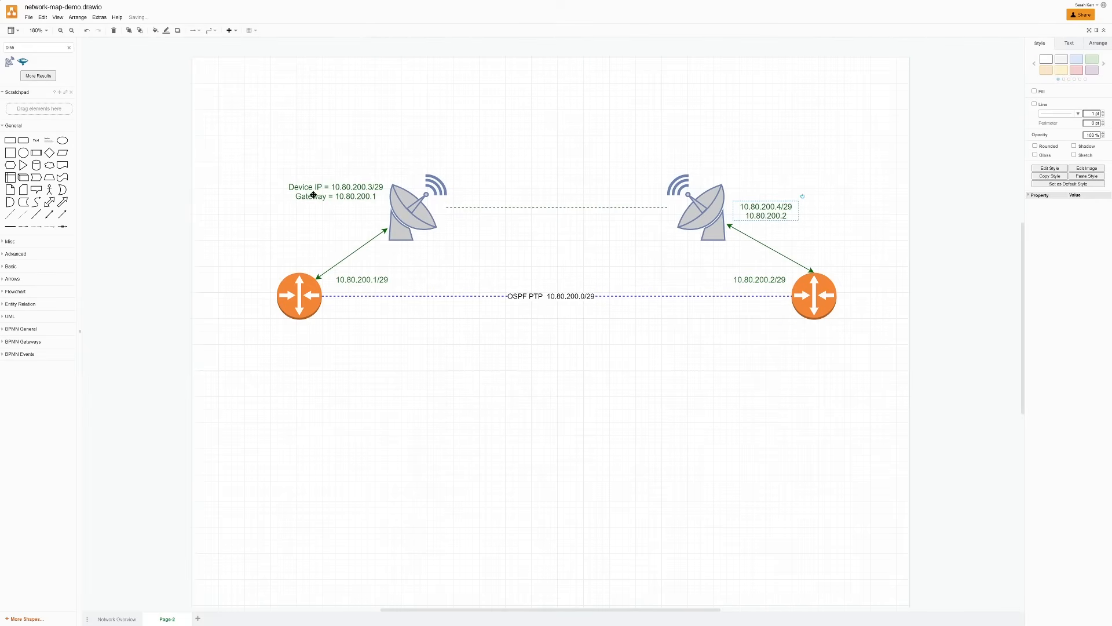
pyautogui.moveTo(329, 193); pyautogui.dragTo(329, 210)
pyautogui.click(658, 154)
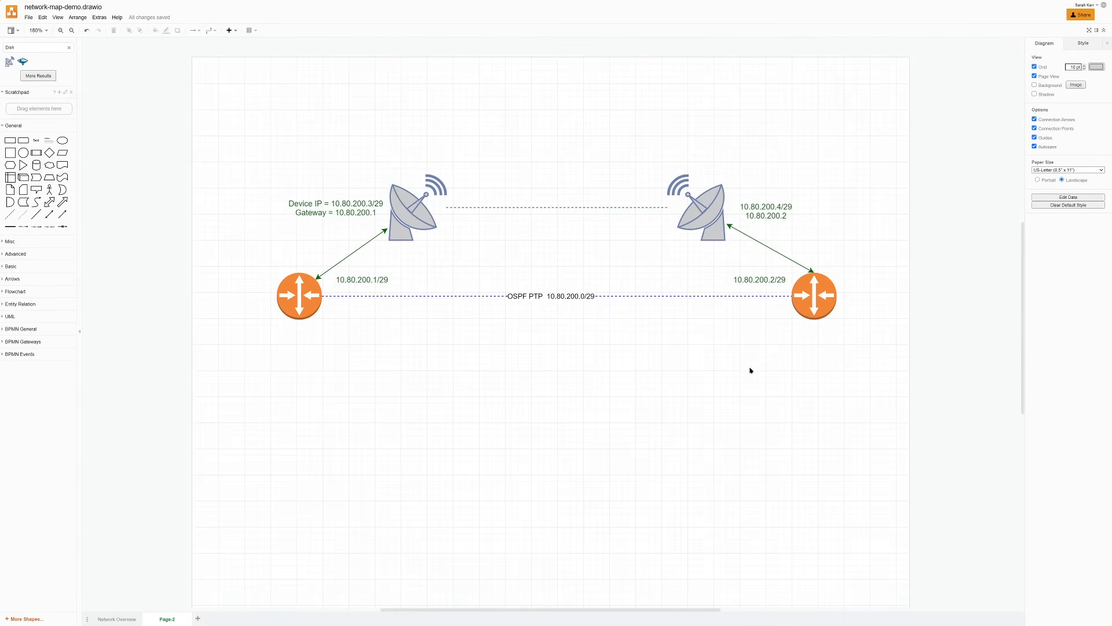
# - Add a note near the page's upper-left corner with the lines "/29 Example", "6 usable IP's" and "8 Total Ip's"
pyautogui.doubleClick(244, 73)
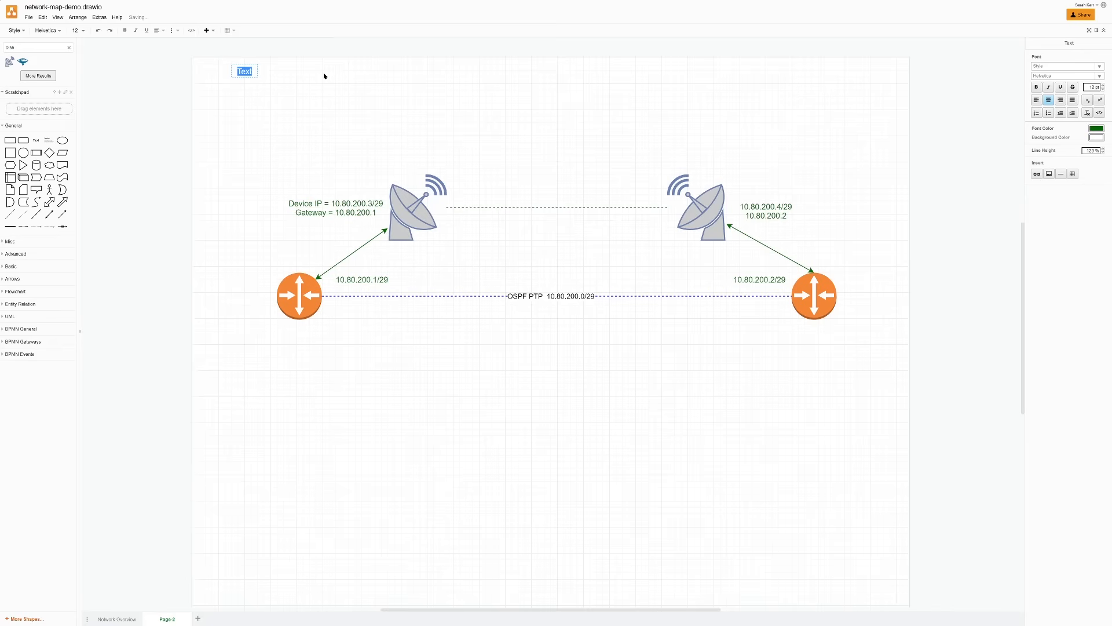
pyautogui.write('/29 Example')
pyautogui.press('Return')
pyautogui.write('6 usable IPS')
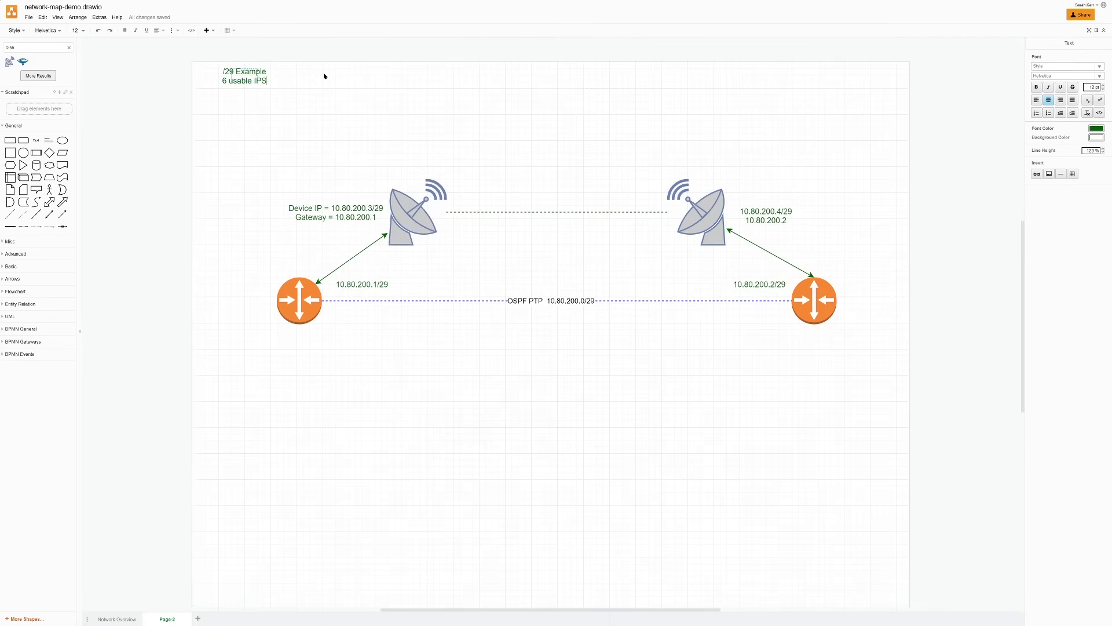
pyautogui.press('BackSpace')
pyautogui.write("'s")
pyautogui.press('Return')
pyautogui.write('8 Total')
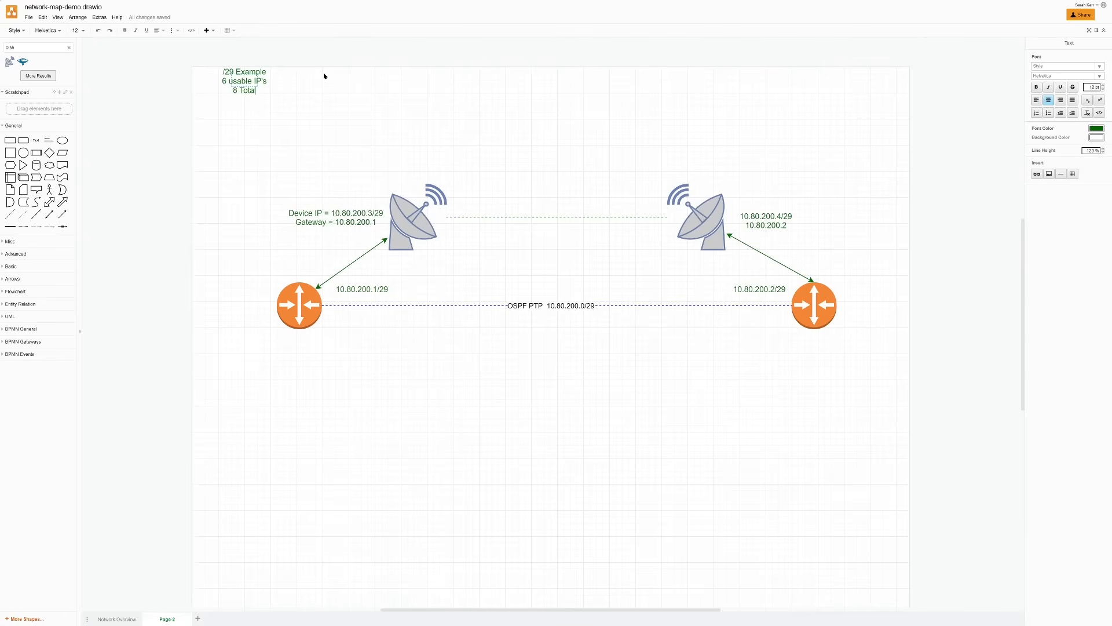
pyautogui.write(" Ip's")
pyautogui.press('Return')
# - Extend the /29 note with the lines "Absolute = .0-.7" and "Usable = .1 - .6"
pyautogui.write('Usable')
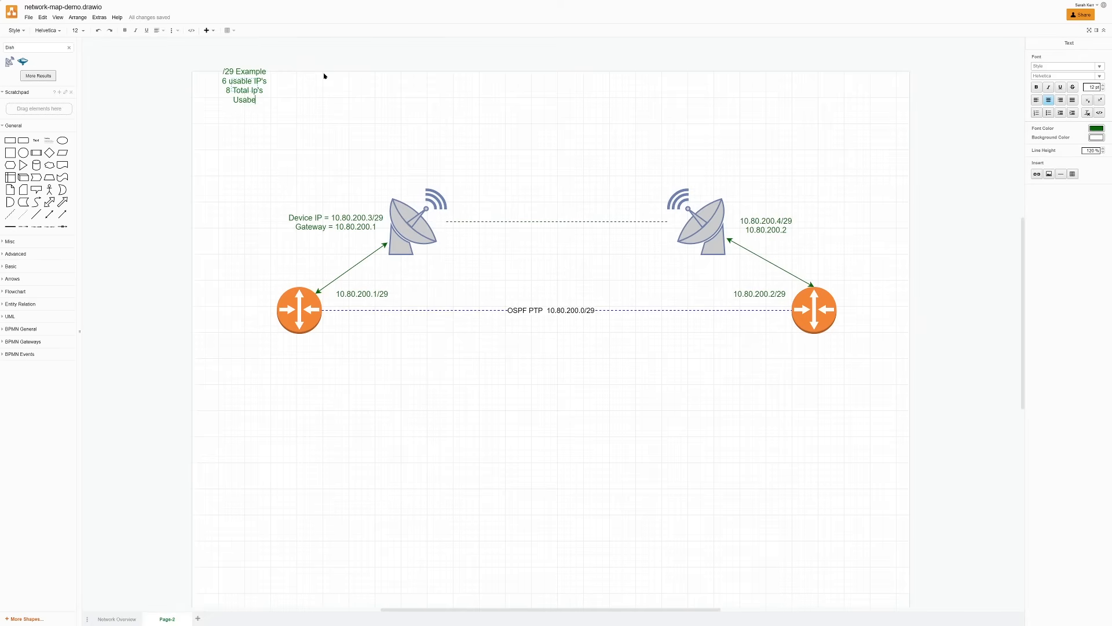
pyautogui.press('BackSpace')
pyautogui.press('BackSpace')
pyautogui.press('BackSpace')
pyautogui.press('BackSpace')
pyautogui.press('BackSpace')
pyautogui.write('Absolute = 0-7')
pyautogui.press('Left')
pyautogui.press('Left')
pyautogui.press('Left')
pyautogui.write('.')
pyautogui.press('Right')
pyautogui.press('Right')
pyautogui.press('BackSpace')
pyautogui.press('BackSpace')
pyautogui.press('BackSpace')
pyautogui.press('Return')
pyautogui.write('Usable')
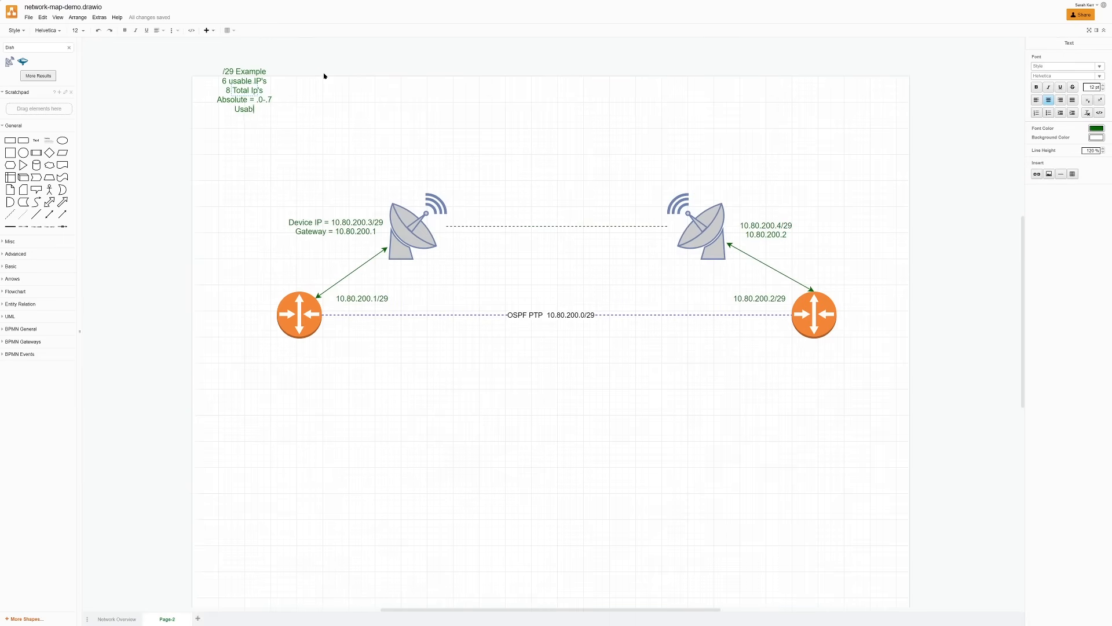
pyautogui.write(' = .1 - .6')
pyautogui.click(324, 76)
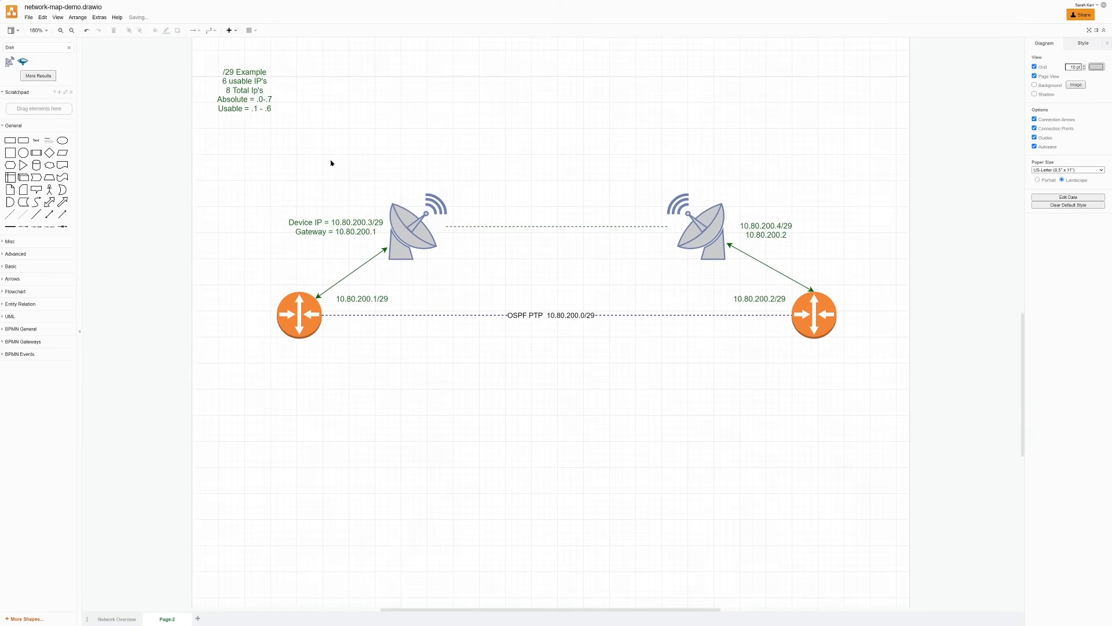
# - Move the /29 example note down so it lies fully inside the page's upper-left corner
pyautogui.click(251, 87)
pyautogui.moveTo(251, 87); pyautogui.dragTo(259, 106)
pyautogui.click(487, 138)
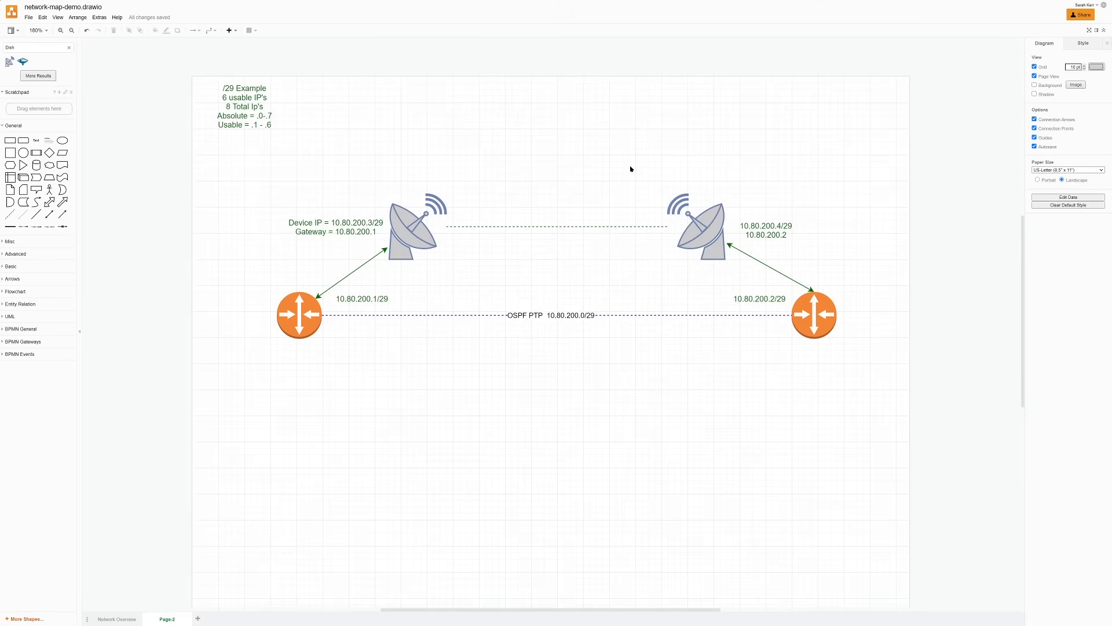
# - Make the "10.80.200.1/29" and "10.80.200.2/29" router labels bold and underlined
pyautogui.click(371, 297)
pyautogui.click(774, 299)
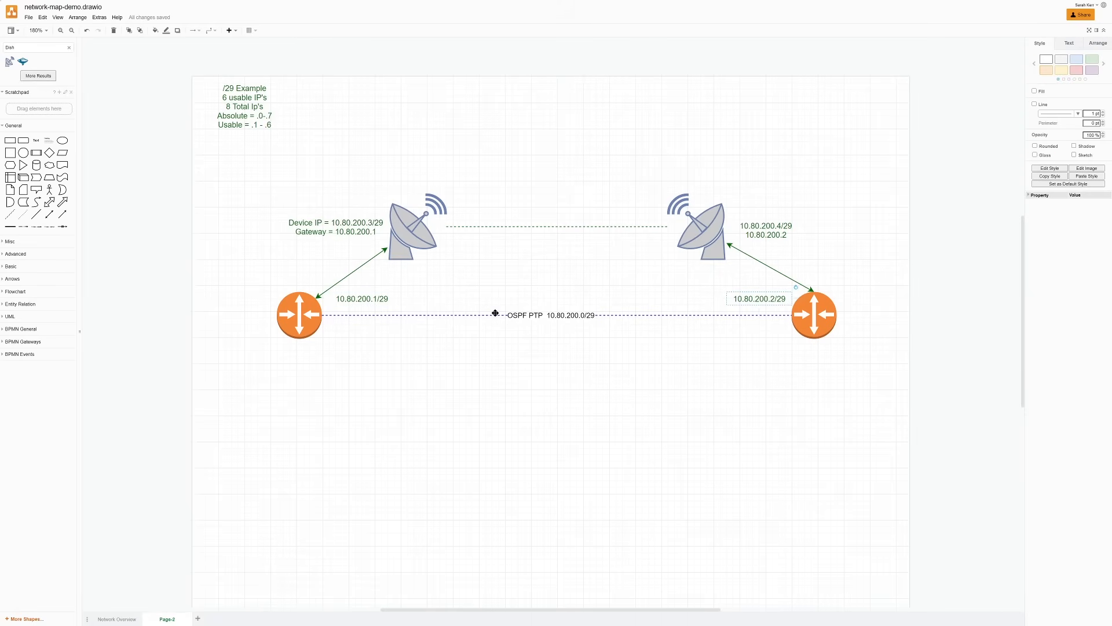
pyautogui.click(373, 298)
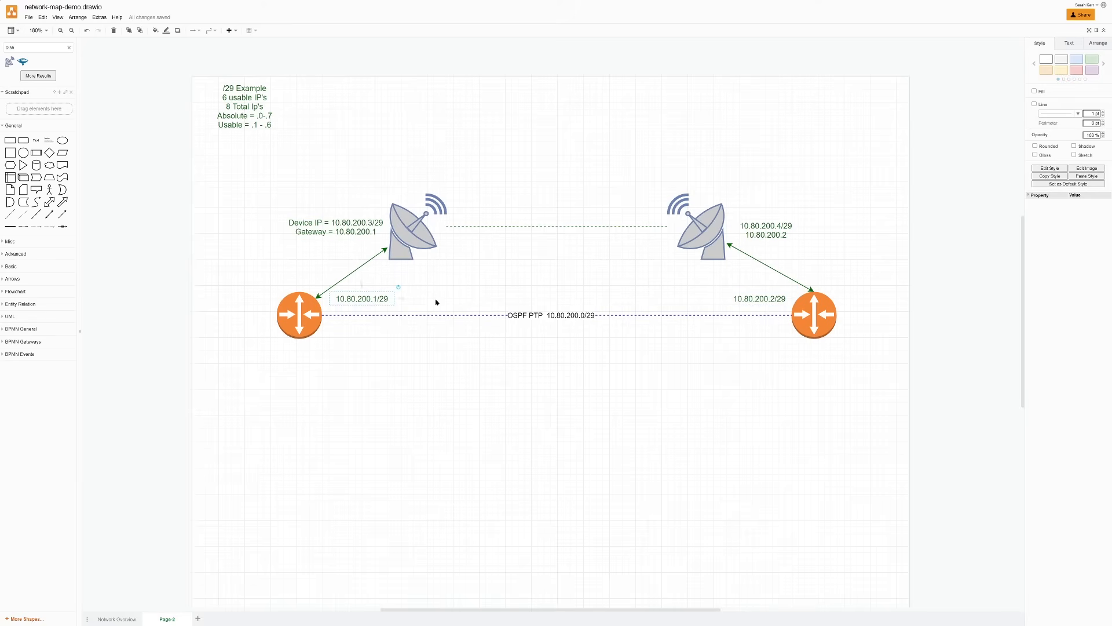
pyautogui.keyDown('shift'); pyautogui.click(762, 299); pyautogui.keyUp('shift')
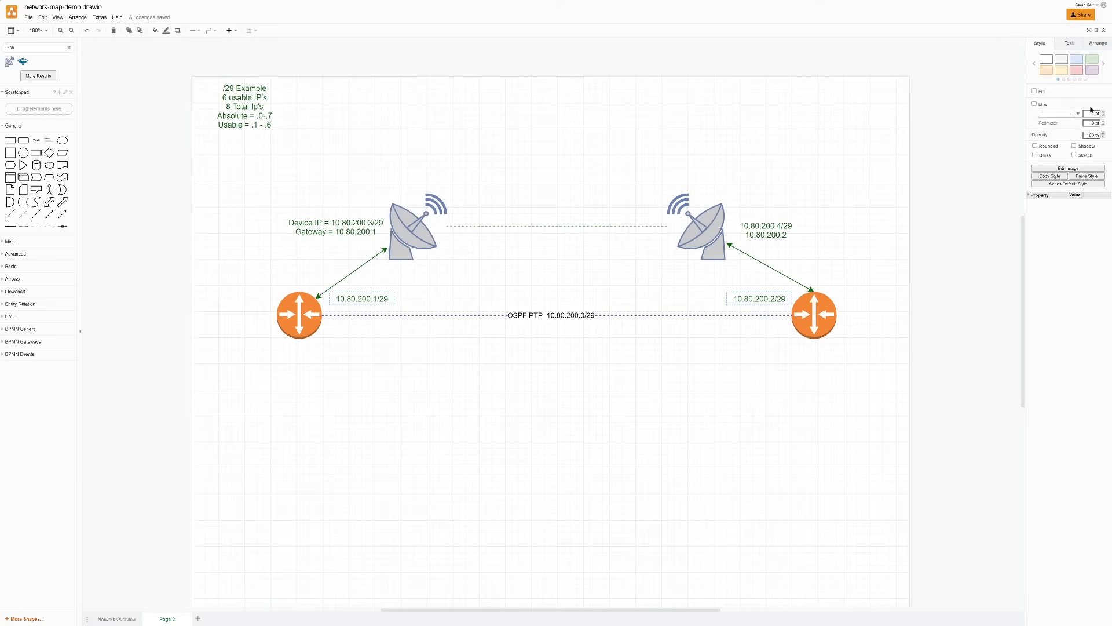
pyautogui.click(1069, 43)
pyautogui.click(1037, 78)
pyautogui.click(1061, 77)
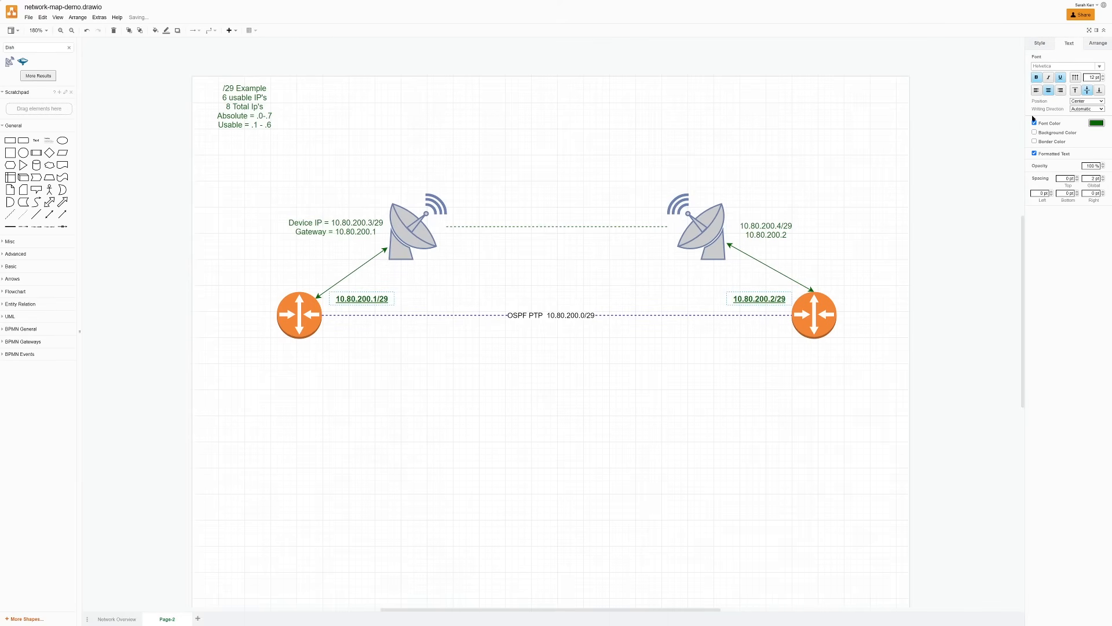
# - Change the font color of both router address labels to red
pyautogui.click(1097, 123)
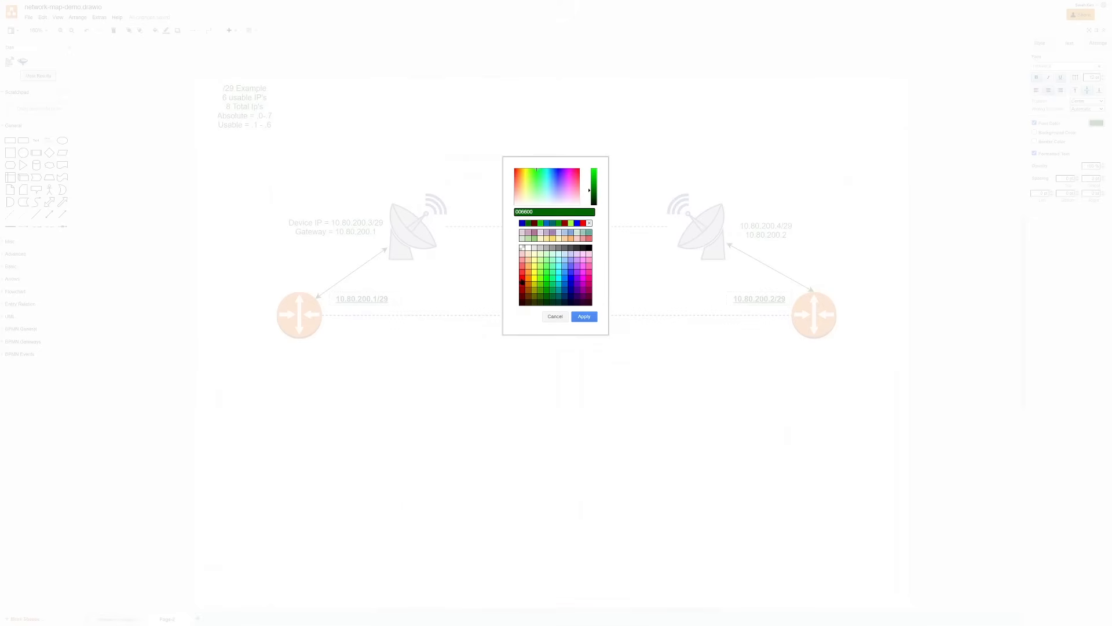
pyautogui.click(522, 282)
pyautogui.click(584, 316)
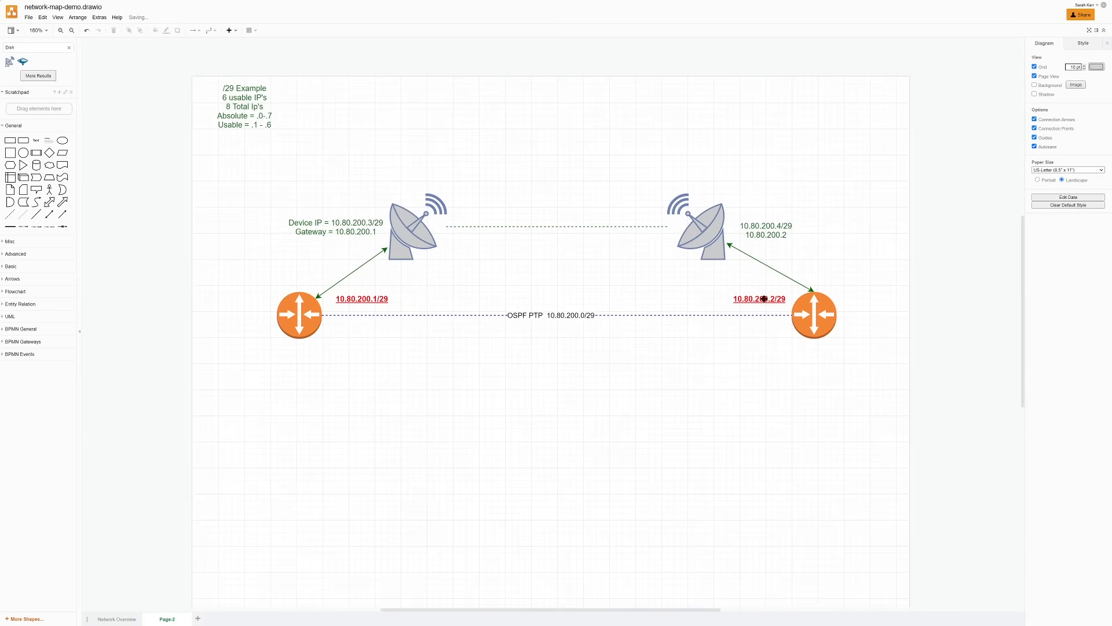
pyautogui.click(359, 299)
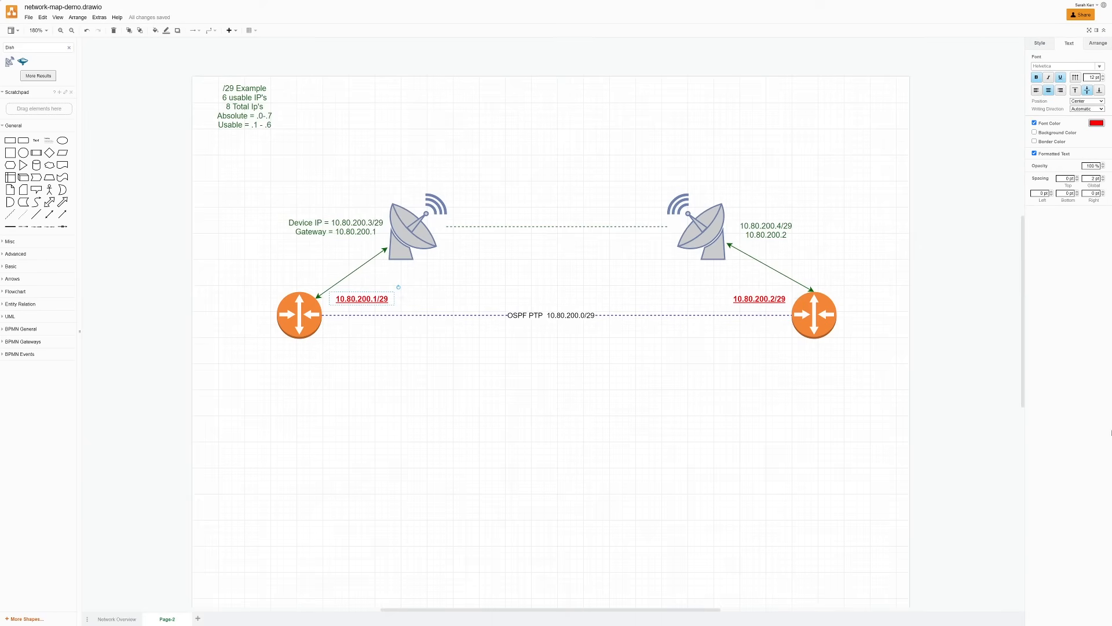
pyautogui.click(812, 311)
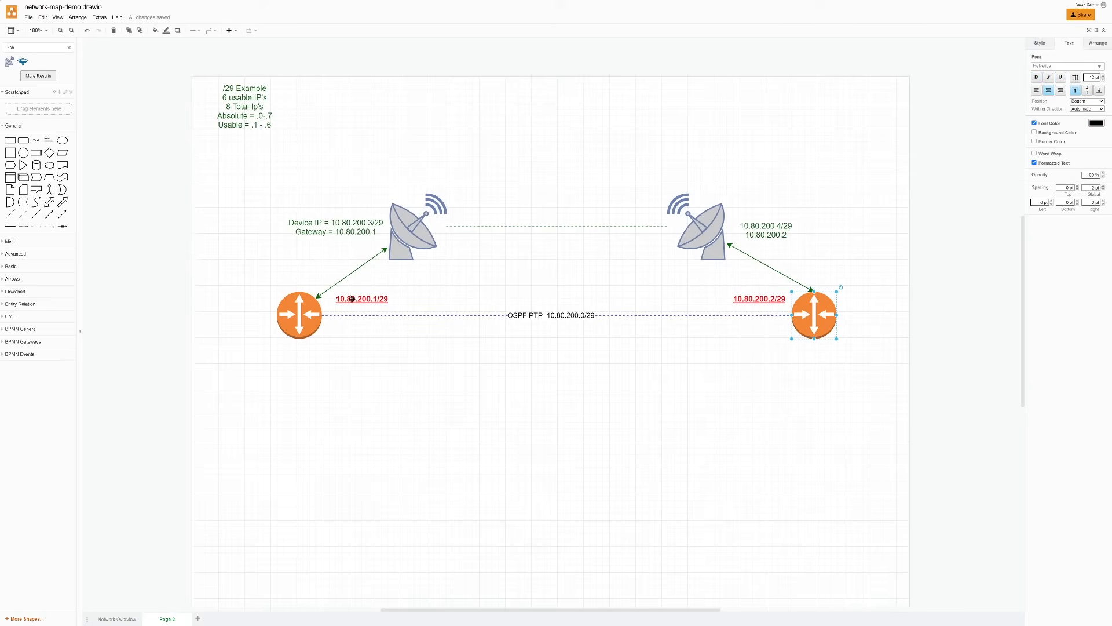
pyautogui.click(301, 313)
pyautogui.click(712, 232)
pyautogui.click(388, 233)
pyautogui.click(426, 238)
pyautogui.click(720, 232)
pyautogui.click(314, 322)
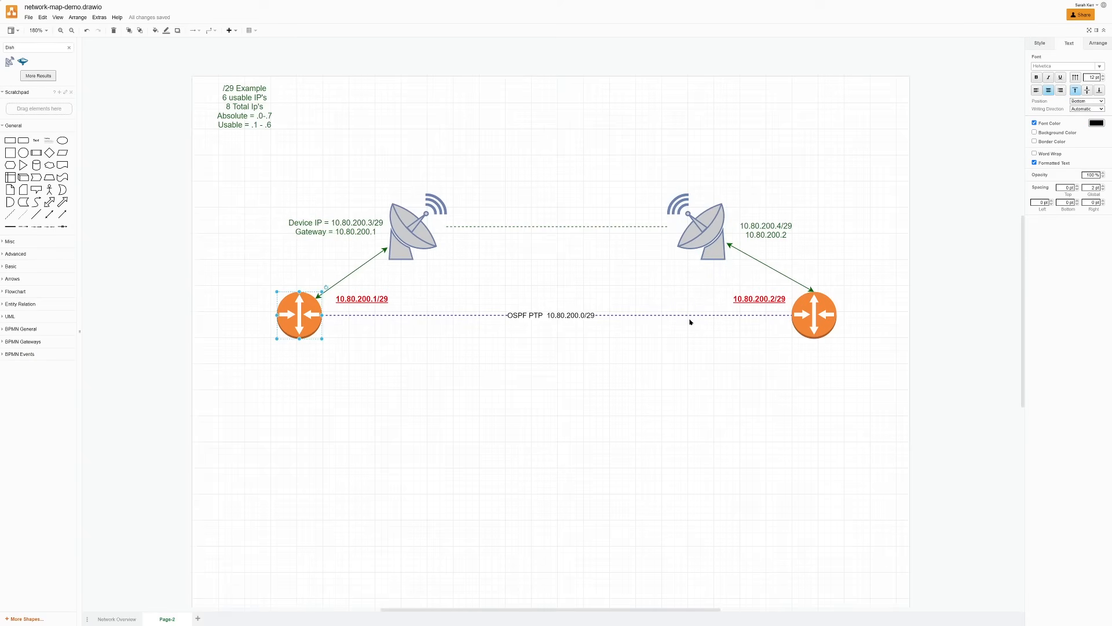
pyautogui.click(819, 314)
pyautogui.click(285, 312)
# - Set the line color of the left dish and the left router to red
pyautogui.click(416, 240)
pyautogui.keyDown('shift'); pyautogui.click(306, 325); pyautogui.keyUp('shift')
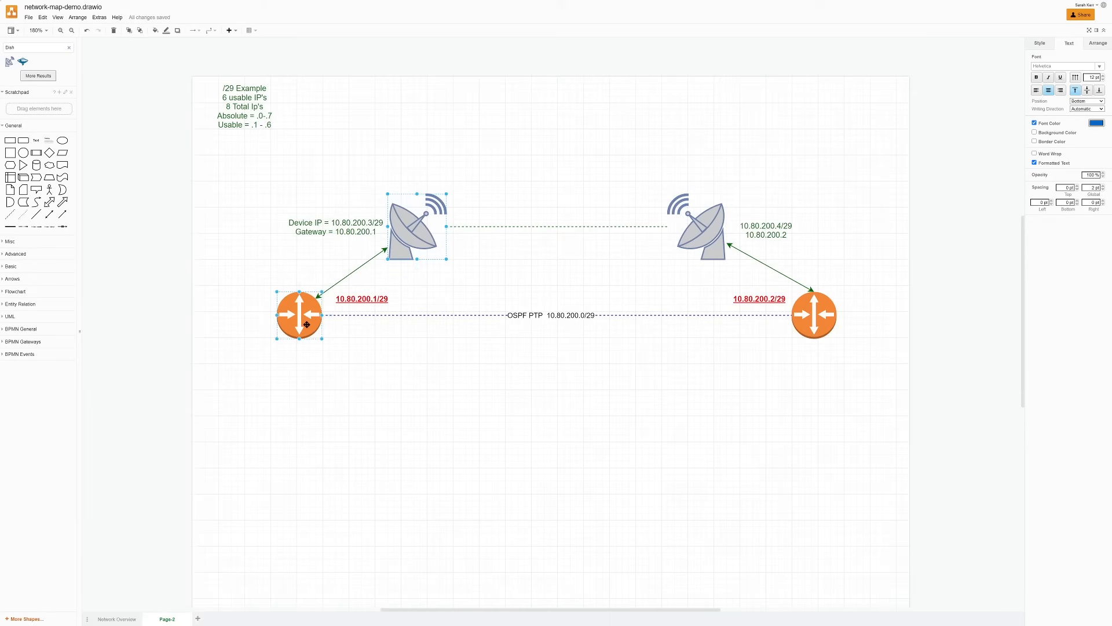
pyautogui.click(1052, 43)
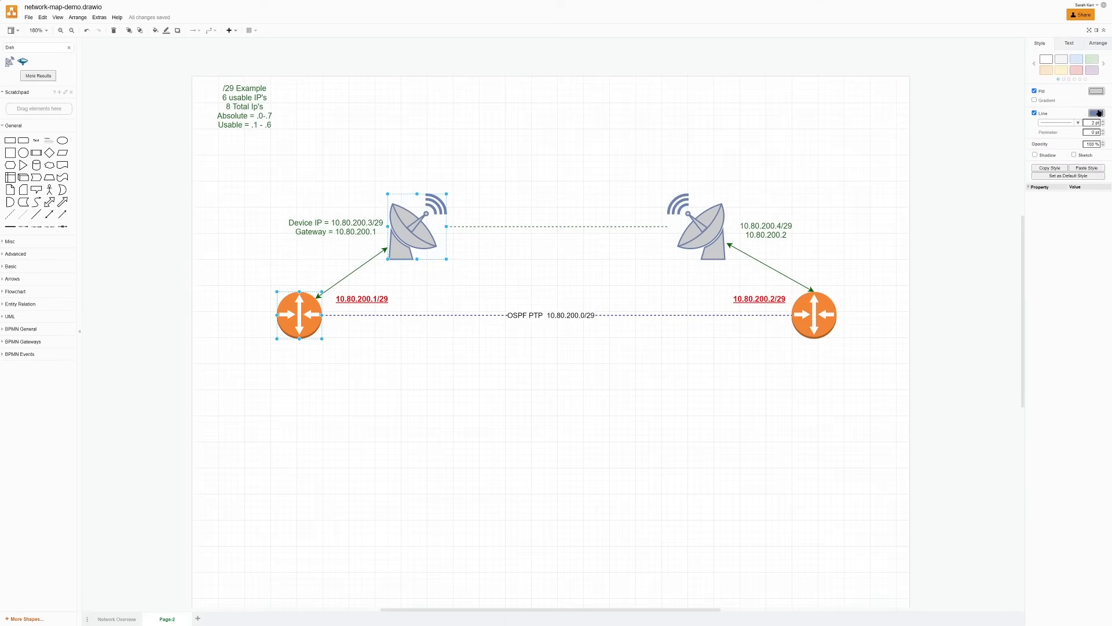
pyautogui.click(1097, 113)
pyautogui.click(523, 280)
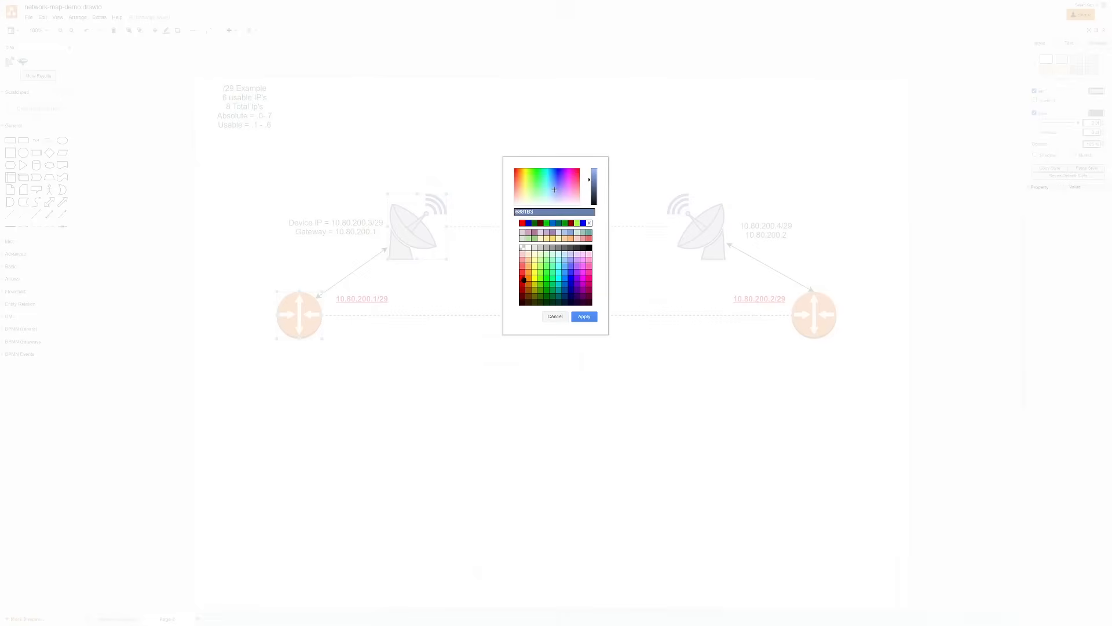
pyautogui.click(584, 316)
# - Set the fill color of the left dish and the left router to red
pyautogui.click(1097, 91)
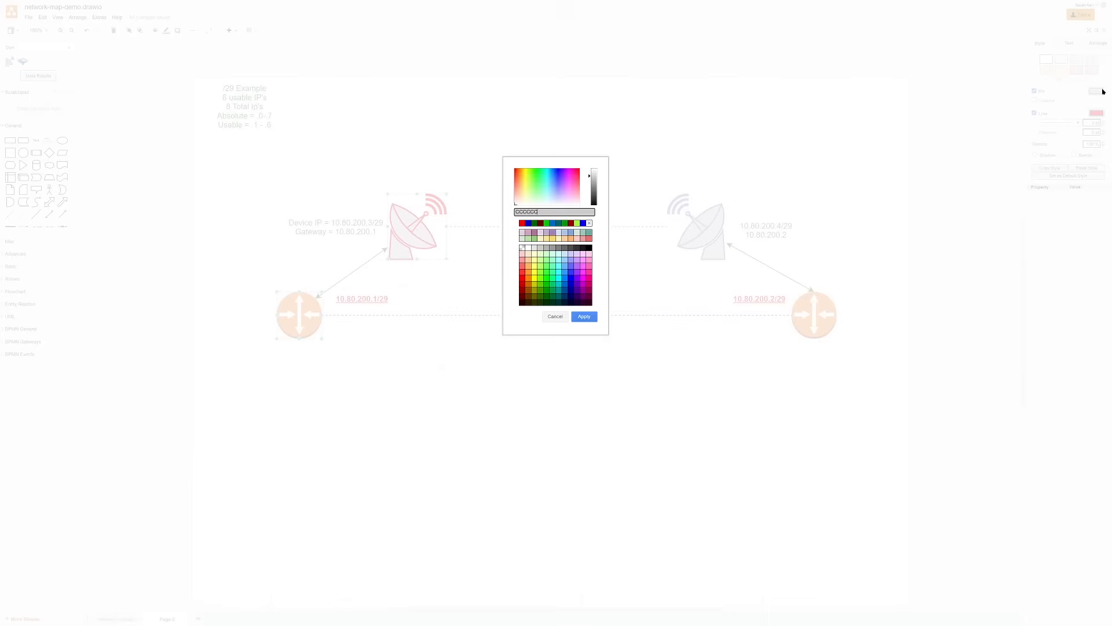
pyautogui.click(523, 279)
pyautogui.click(584, 316)
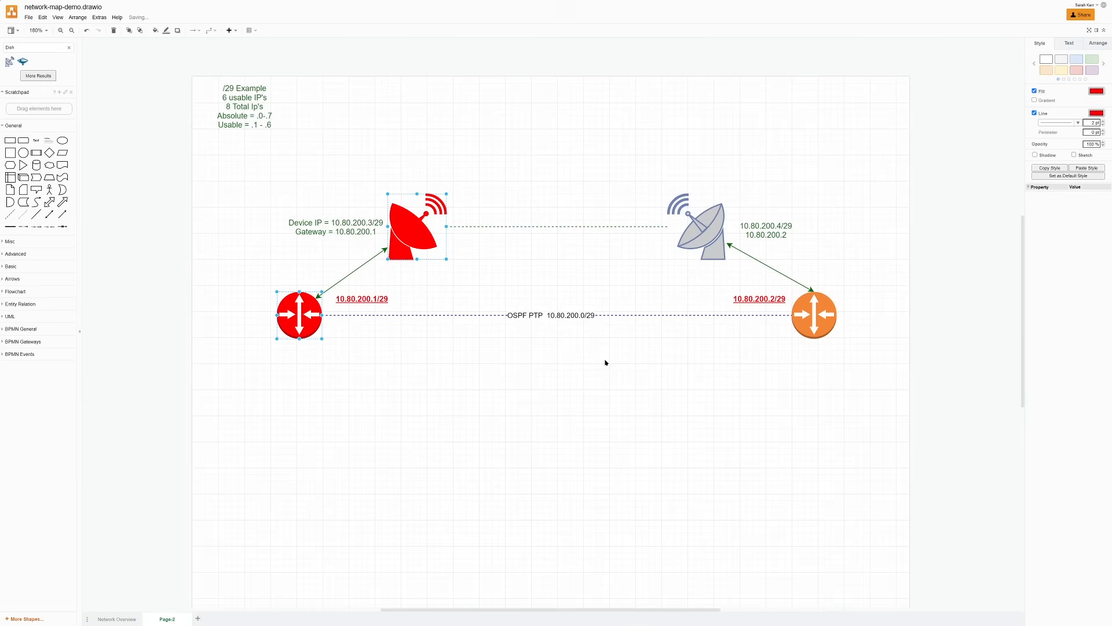
pyautogui.click(607, 351)
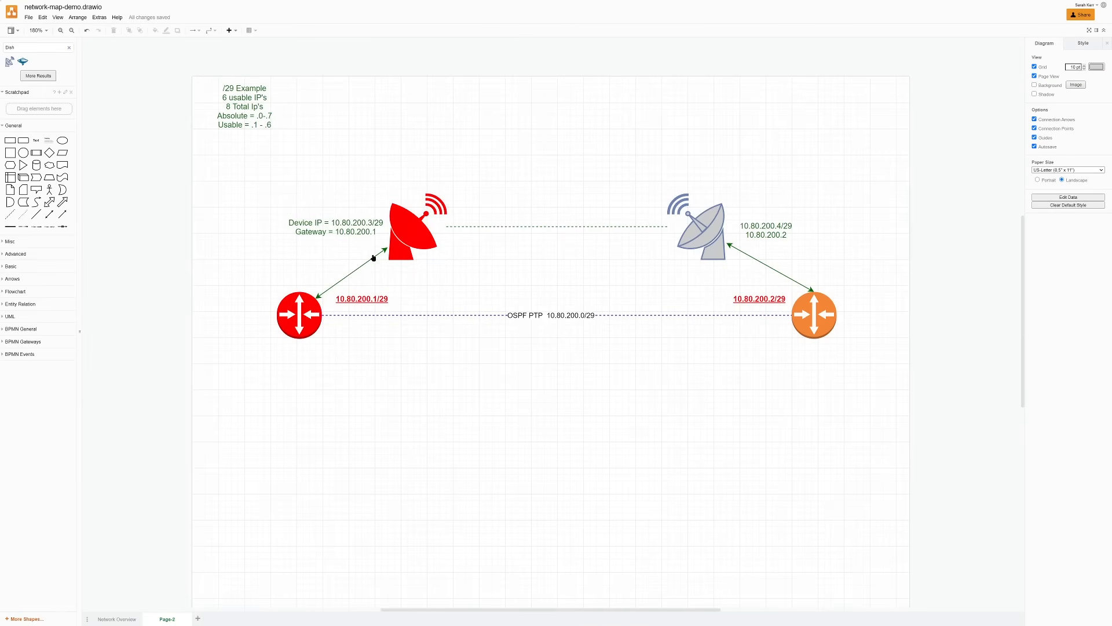
pyautogui.click(408, 240)
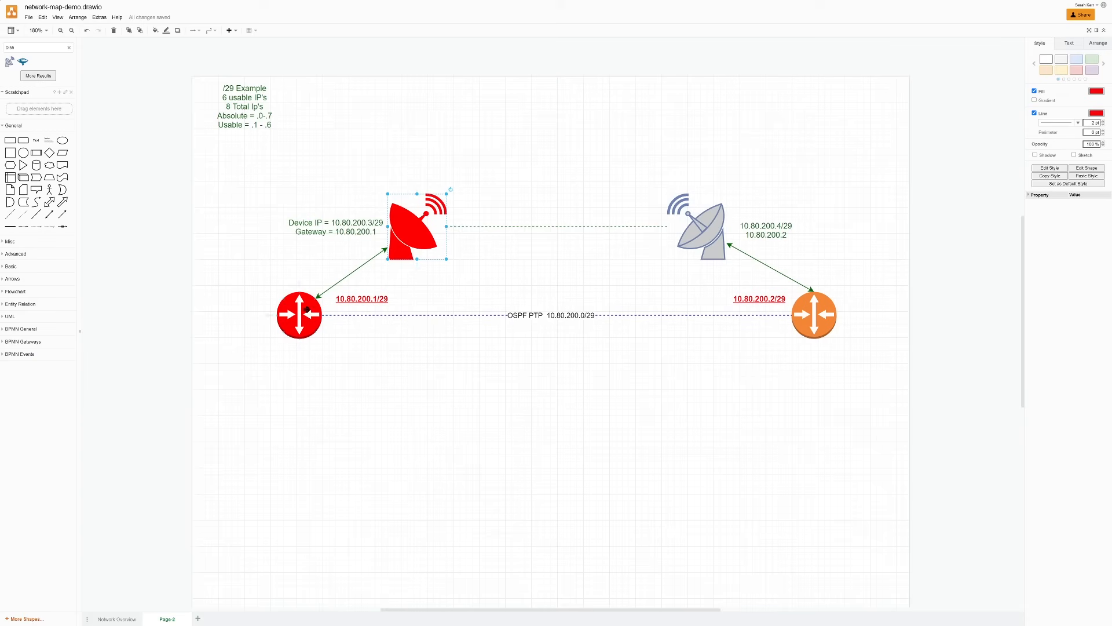
pyautogui.click(307, 310)
# - Set the fill color of the right dish and the right router to green
pyautogui.click(705, 246)
pyautogui.keyDown('shift'); pyautogui.click(804, 314); pyautogui.keyUp('shift')
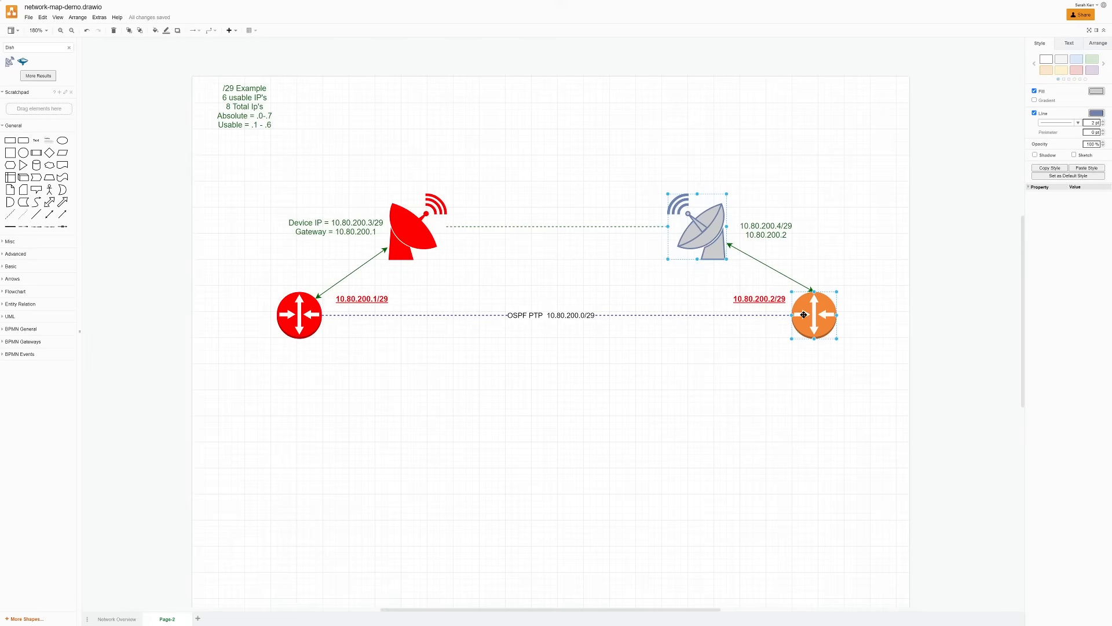
pyautogui.click(1096, 91)
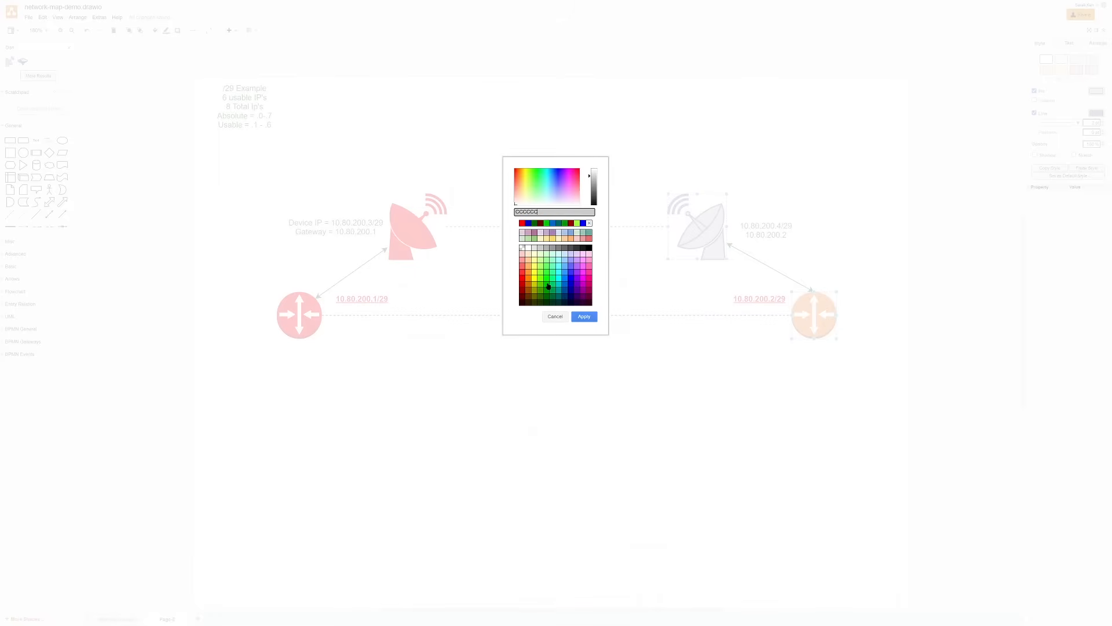
pyautogui.click(549, 286)
pyautogui.click(584, 317)
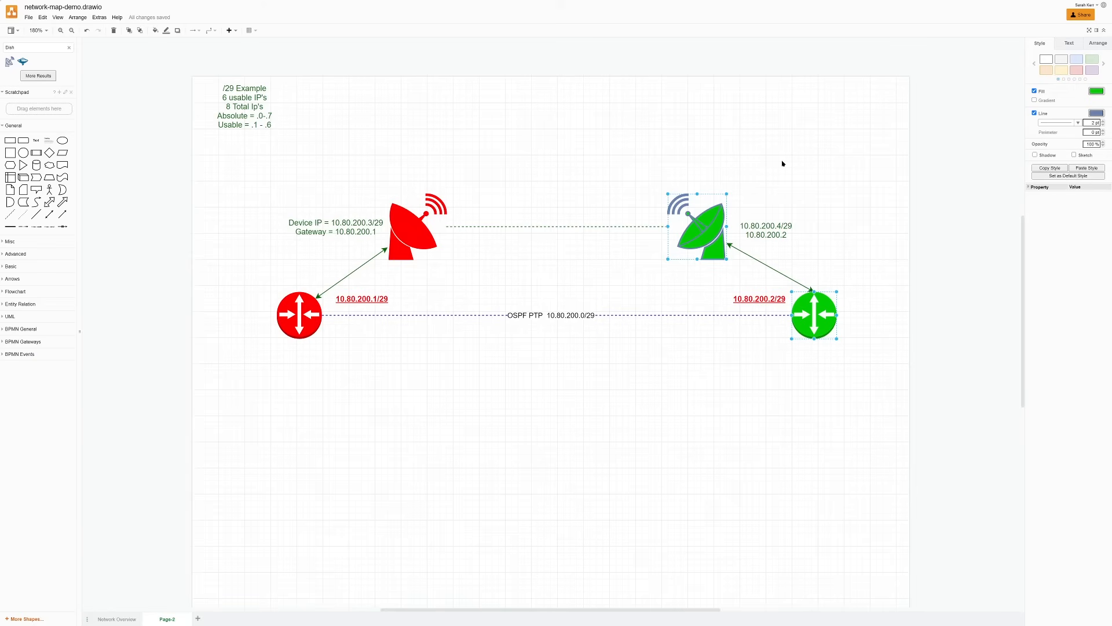
pyautogui.click(649, 361)
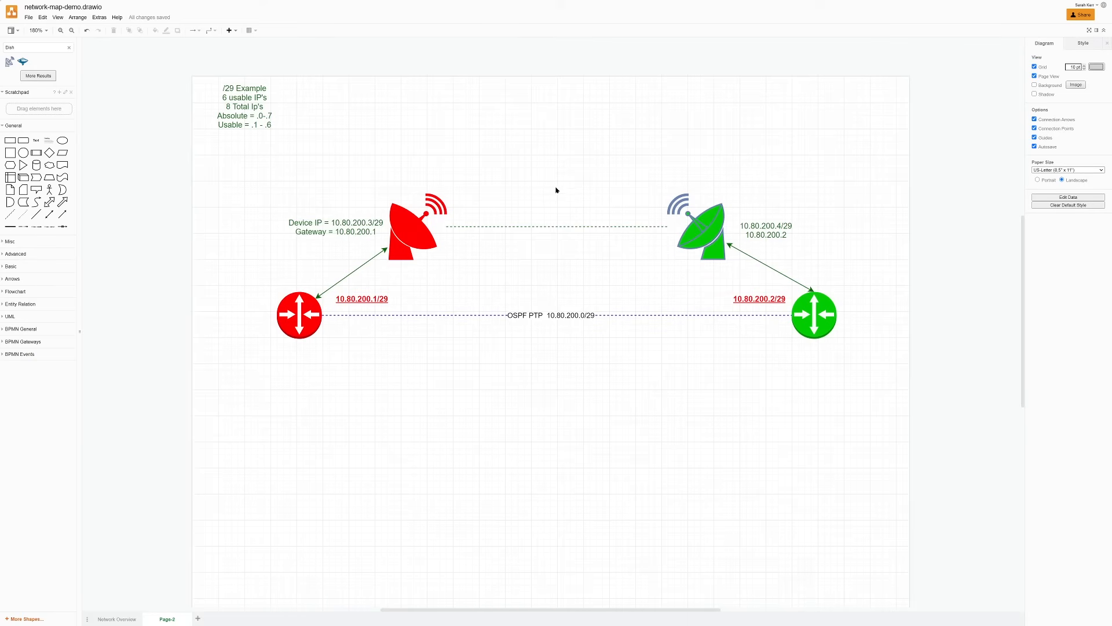
# - Delete the green dashed line between the two dishes
pyautogui.click(558, 226)
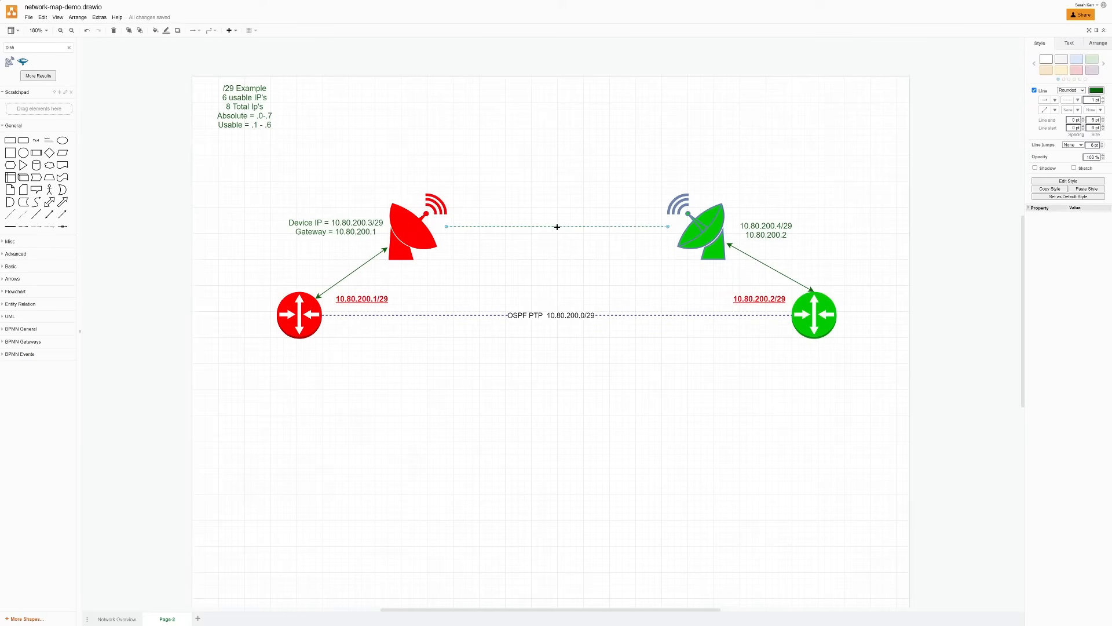
pyautogui.moveTo(558, 226)
pyautogui.mouseDown()
pyautogui.moveTo(567, 370)
pyautogui.moveTo(563, 227)
pyautogui.mouseUp()
pyautogui.press('Delete')
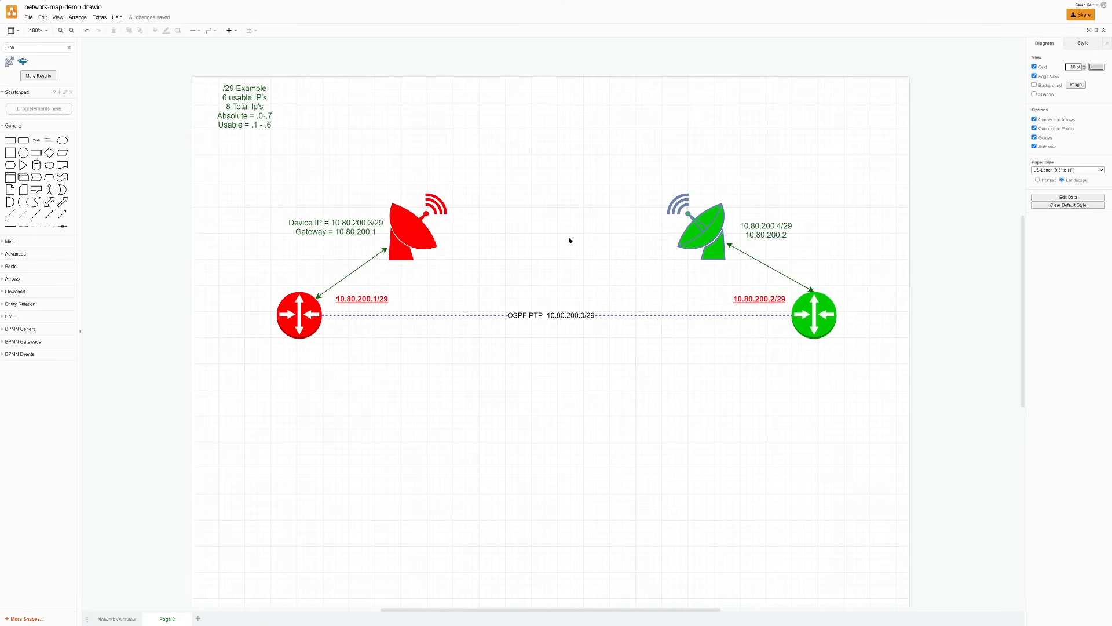
pyautogui.click(830, 312)
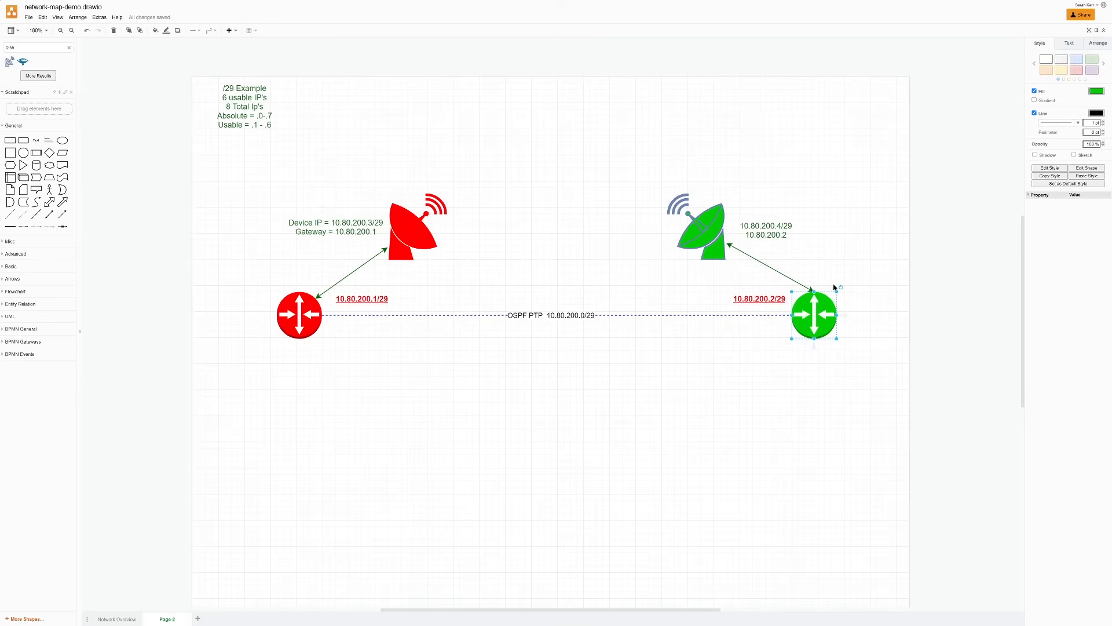
pyautogui.click(757, 227)
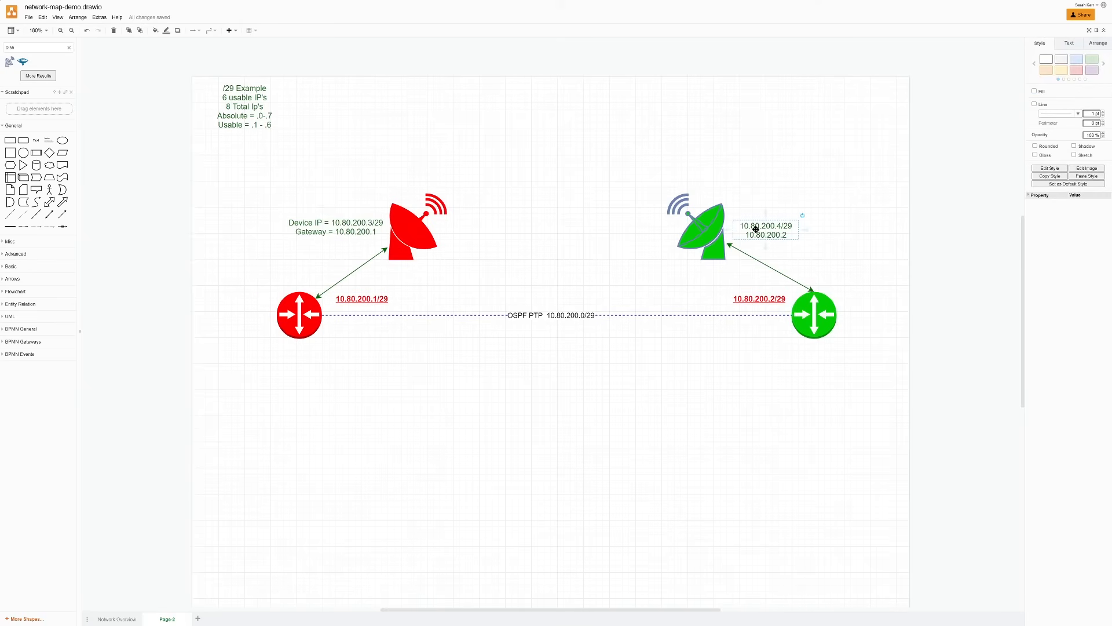
pyautogui.click(708, 228)
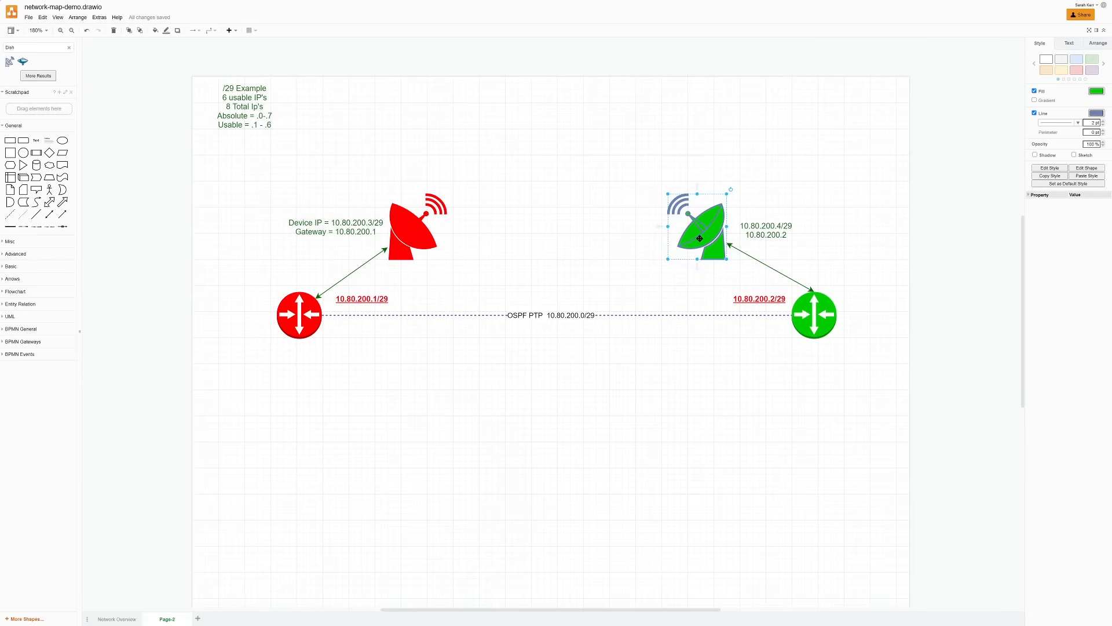
pyautogui.click(396, 241)
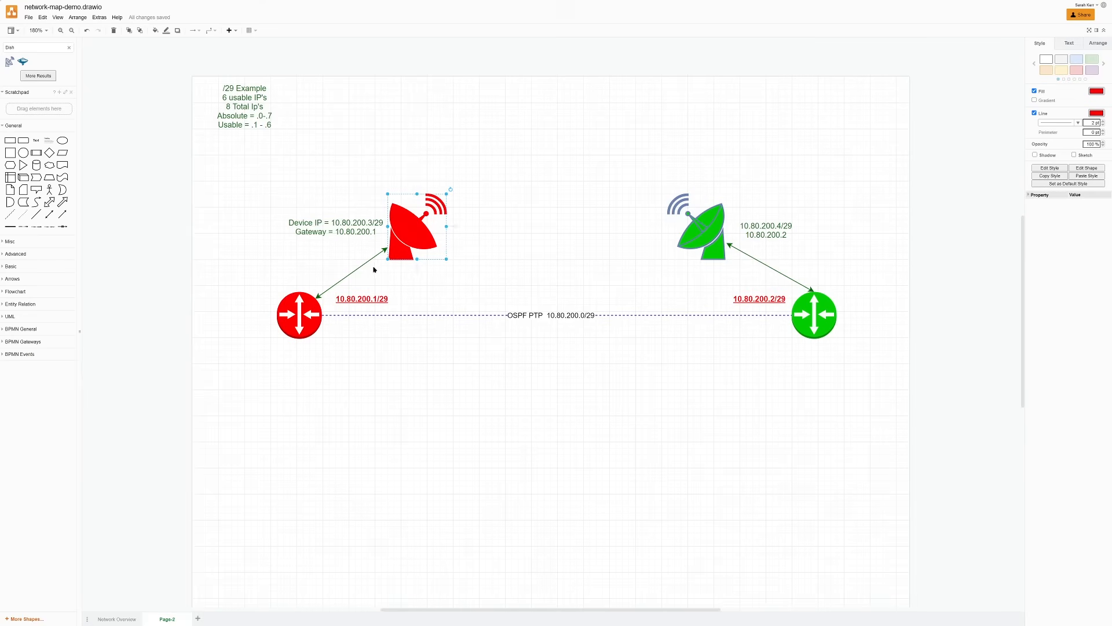
pyautogui.click(309, 305)
pyautogui.click(703, 241)
pyautogui.click(805, 311)
# - Rename Page-2 as "PTP example"
pyautogui.doubleClick(167, 619)
pyautogui.write('PTP example')
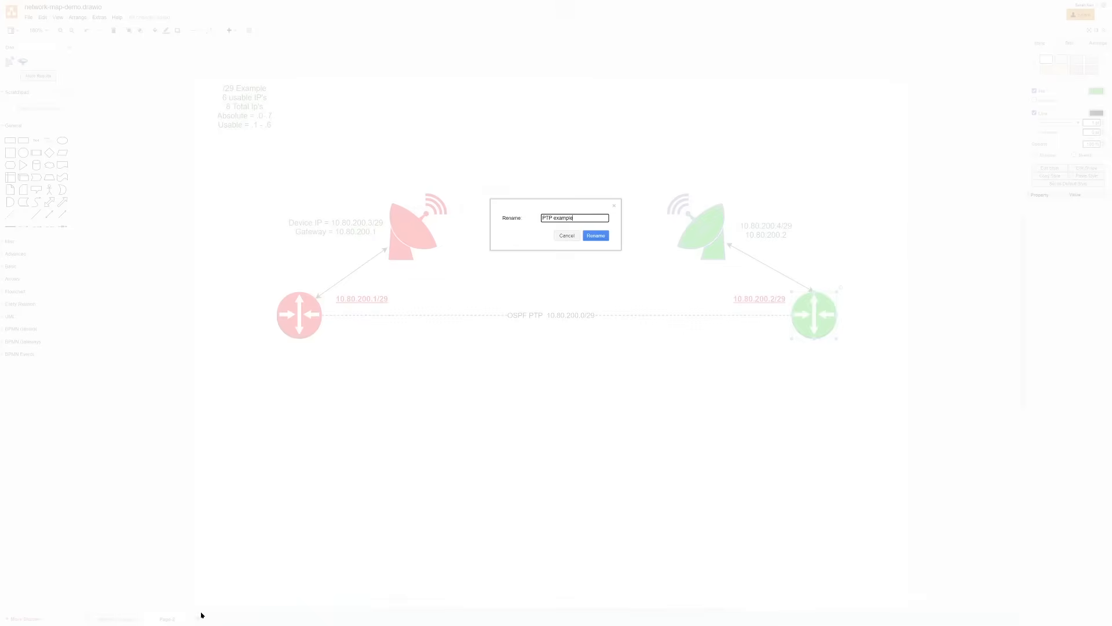
pyautogui.click(598, 237)
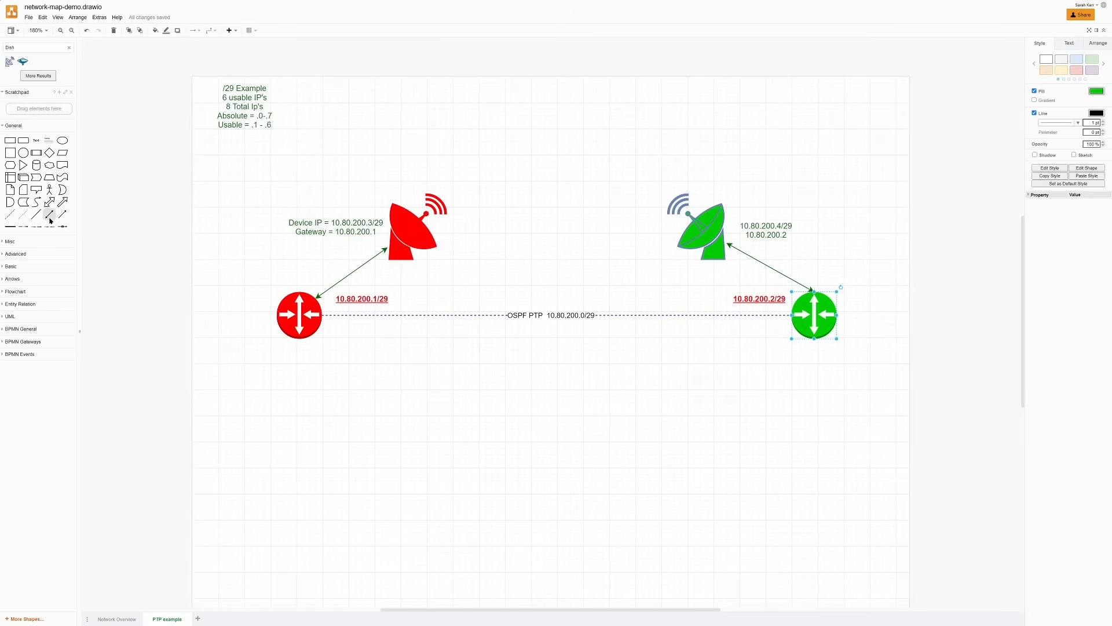
# - Add a blue dashed line and stretch it from the red dish to the green dish
pyautogui.click(10, 214)
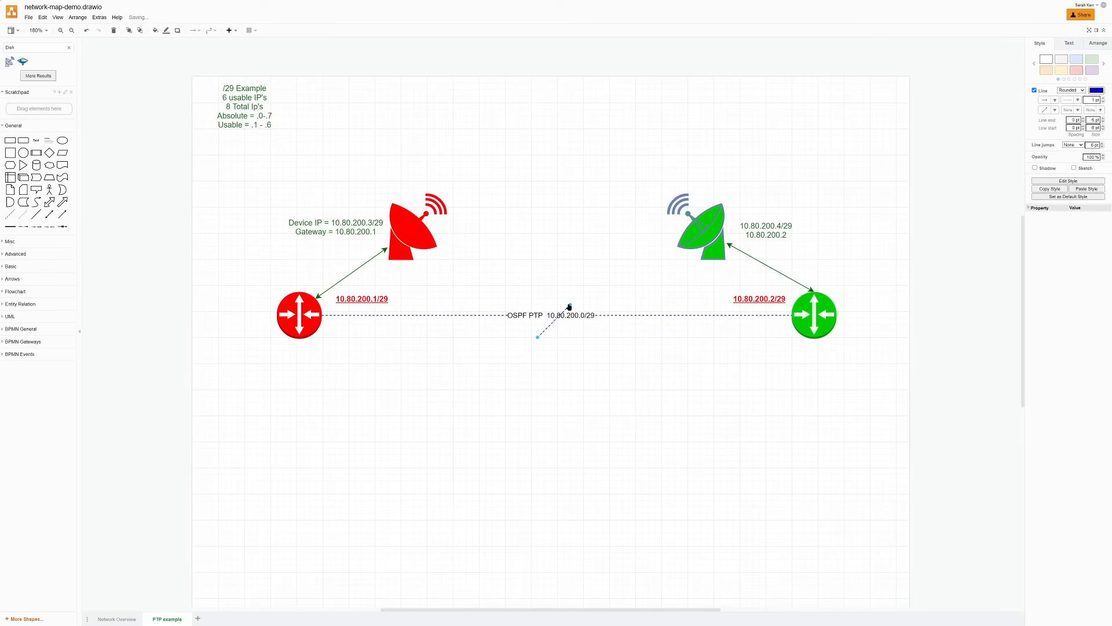
pyautogui.moveTo(570, 304); pyautogui.dragTo(667, 247)
pyautogui.moveTo(537, 341); pyautogui.dragTo(446, 226)
pyautogui.click(614, 422)
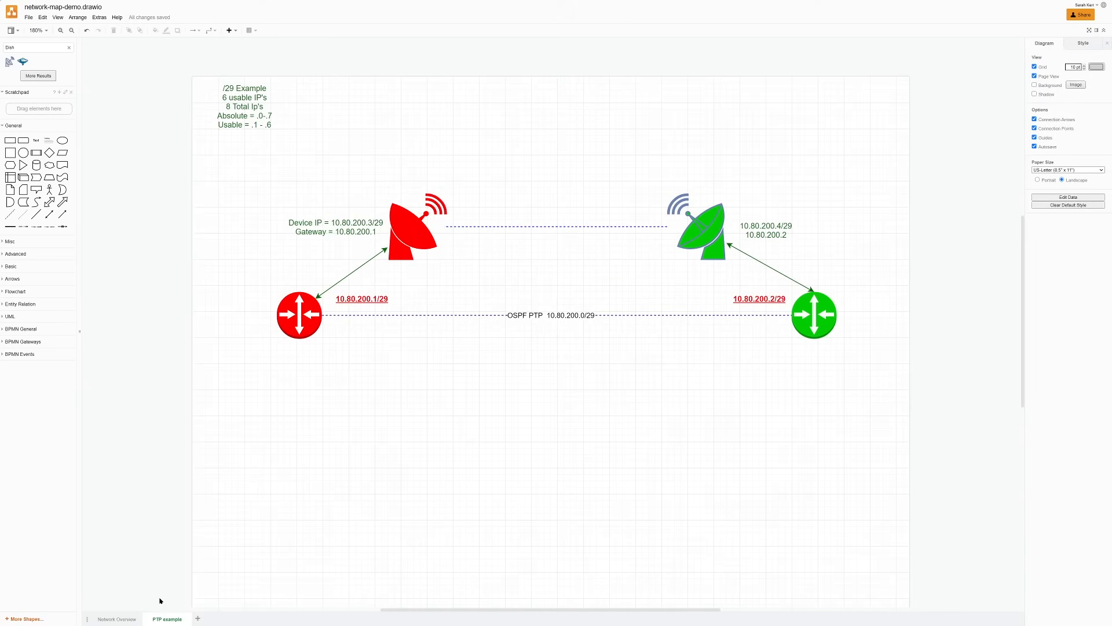
# - On the Network Overview page, change the placeholder label on the Gateway Router to Canary Ranch link to "10.80.200.0/29"
pyautogui.click(116, 619)
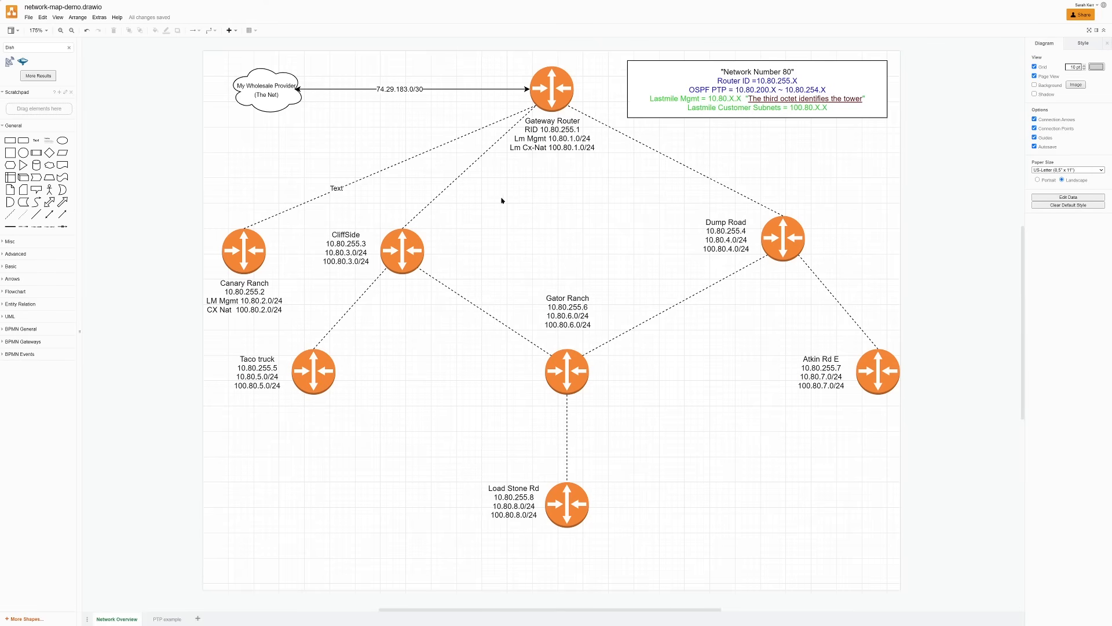
pyautogui.click(337, 186)
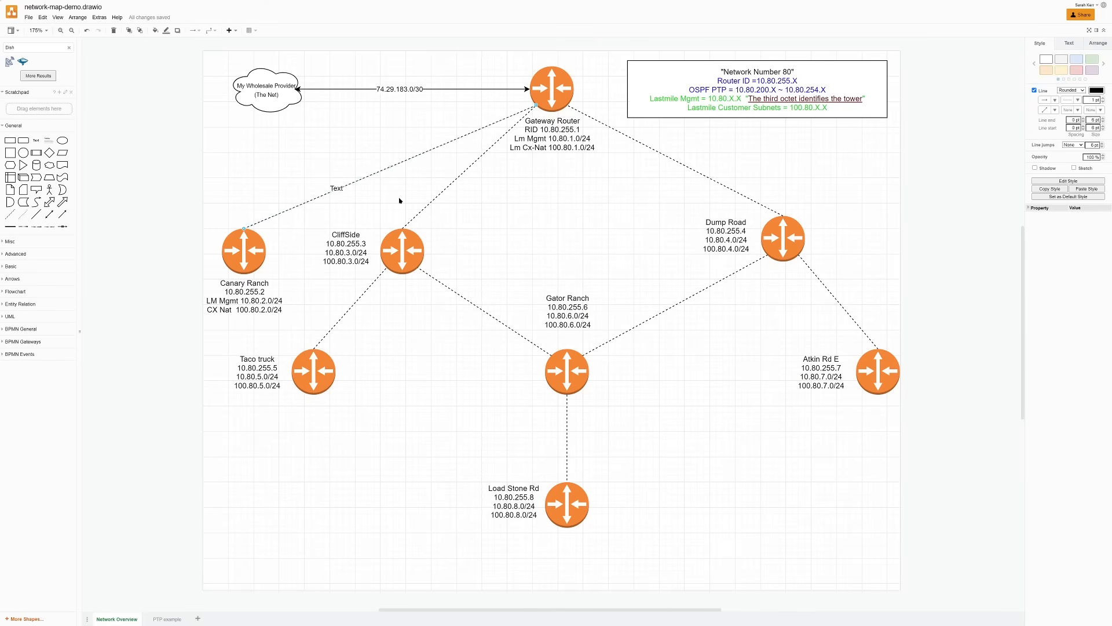
pyautogui.click(336, 188)
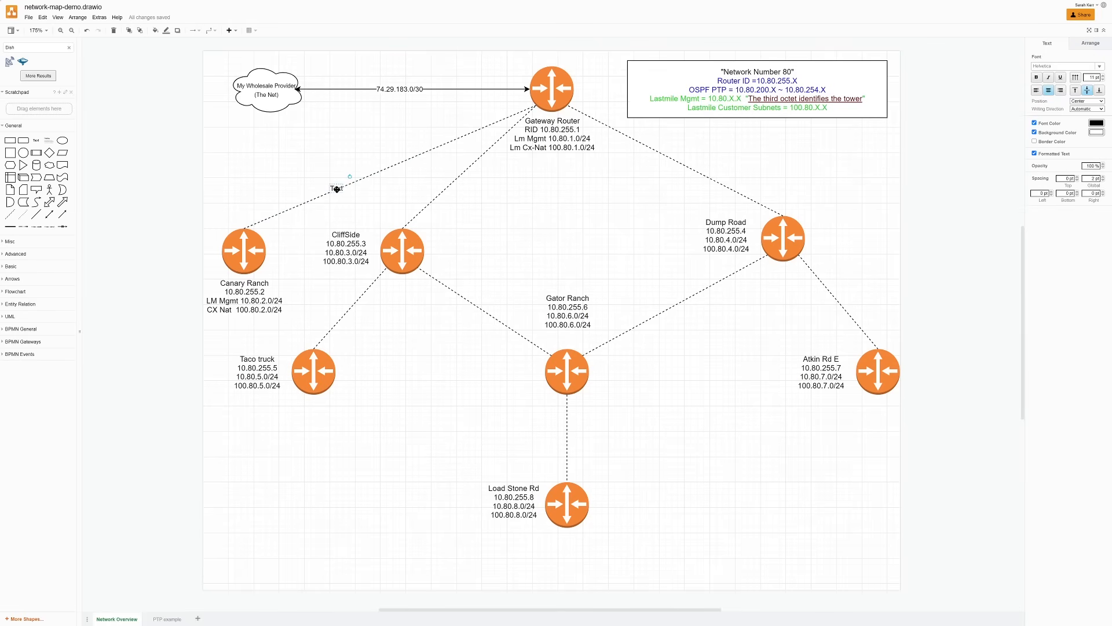
pyautogui.press('F2')
pyautogui.write('10.80')
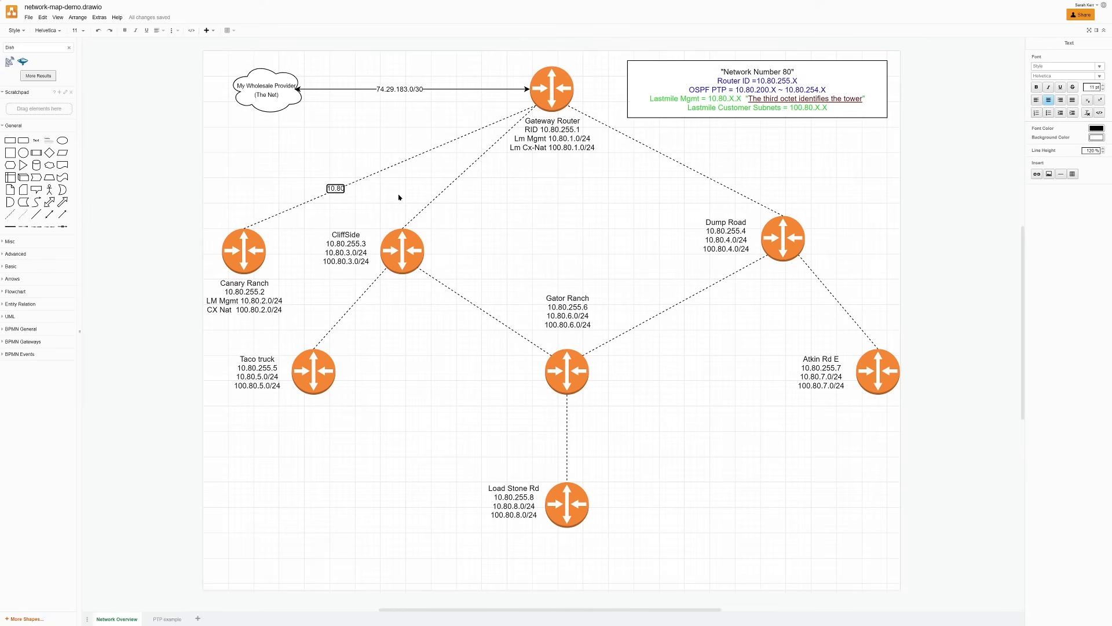
pyautogui.write('.200.0/29')
pyautogui.click(398, 197)
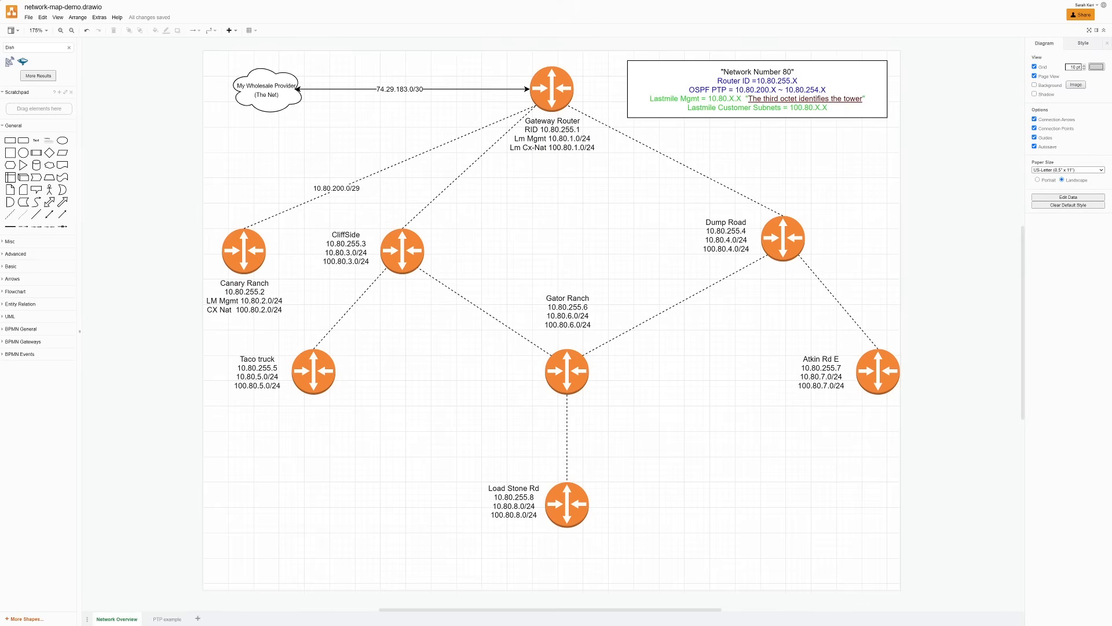
# - Switch to the other Chrome window, search for "online subnet calculator" and open subnet-calculator.com
pyautogui.moveTo(920, 620); pyautogui.dragTo(348, 1)
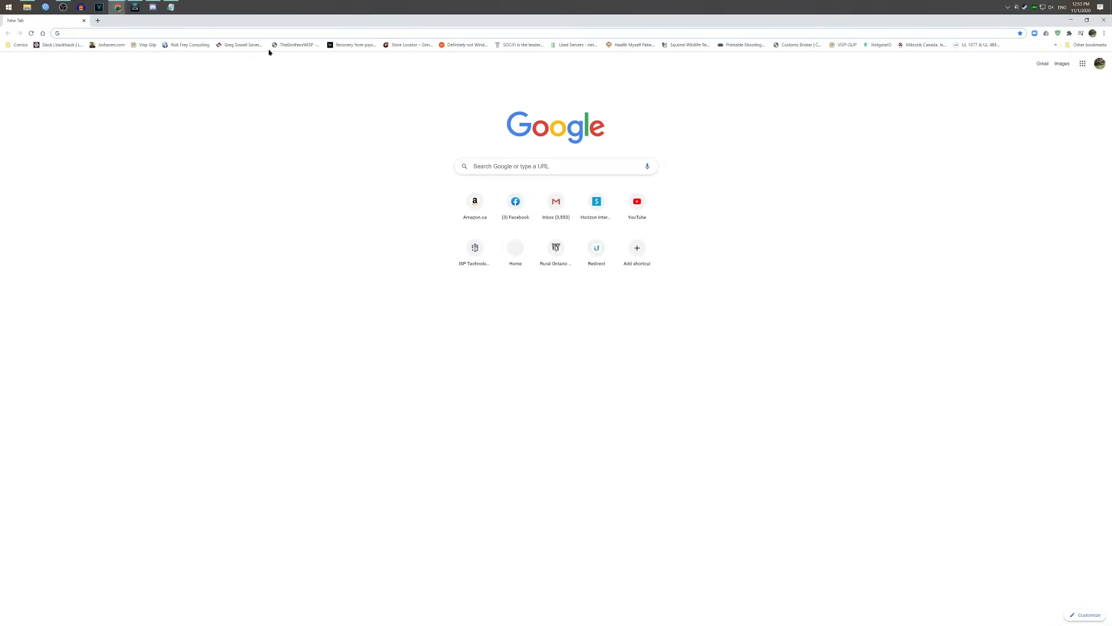
pyautogui.write('online')
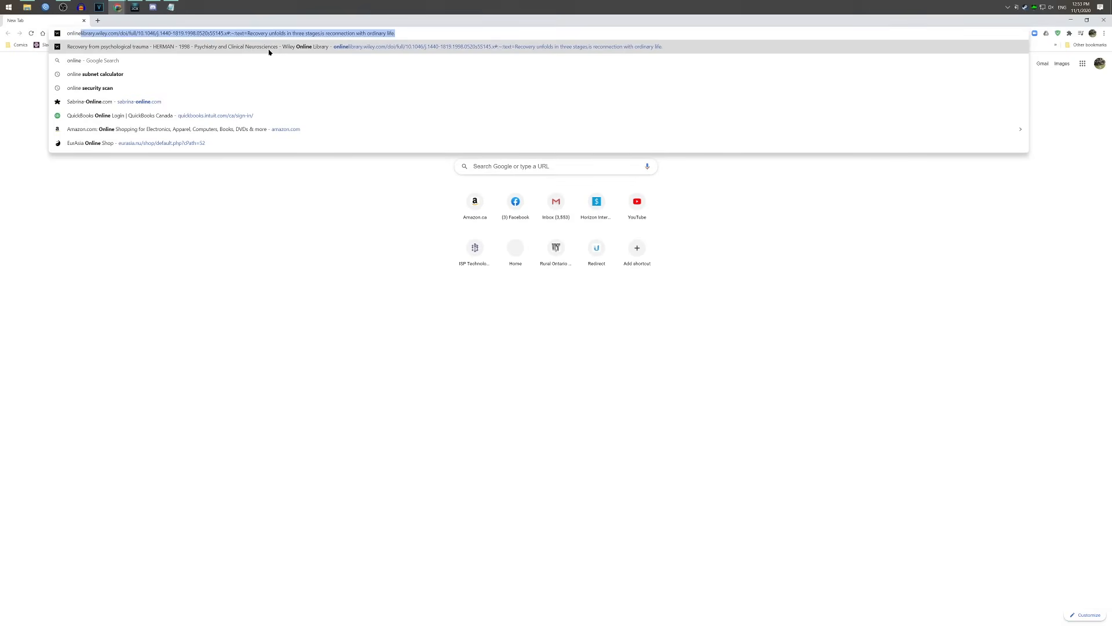
pyautogui.press('Down')
pyautogui.press('Down')
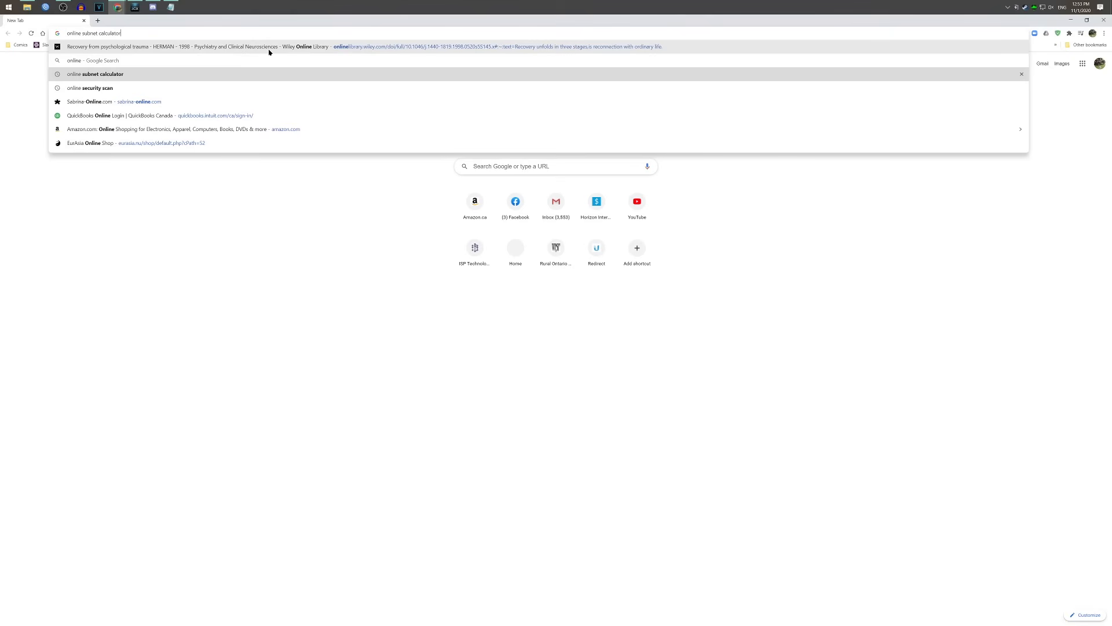
pyautogui.press('Return')
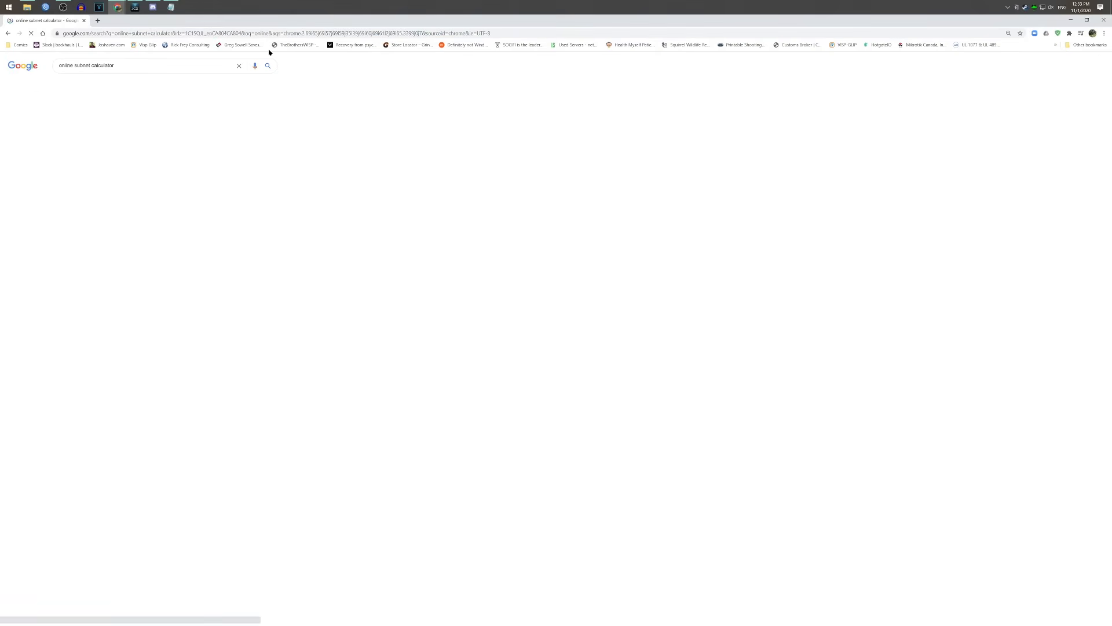
pyautogui.click(85, 123)
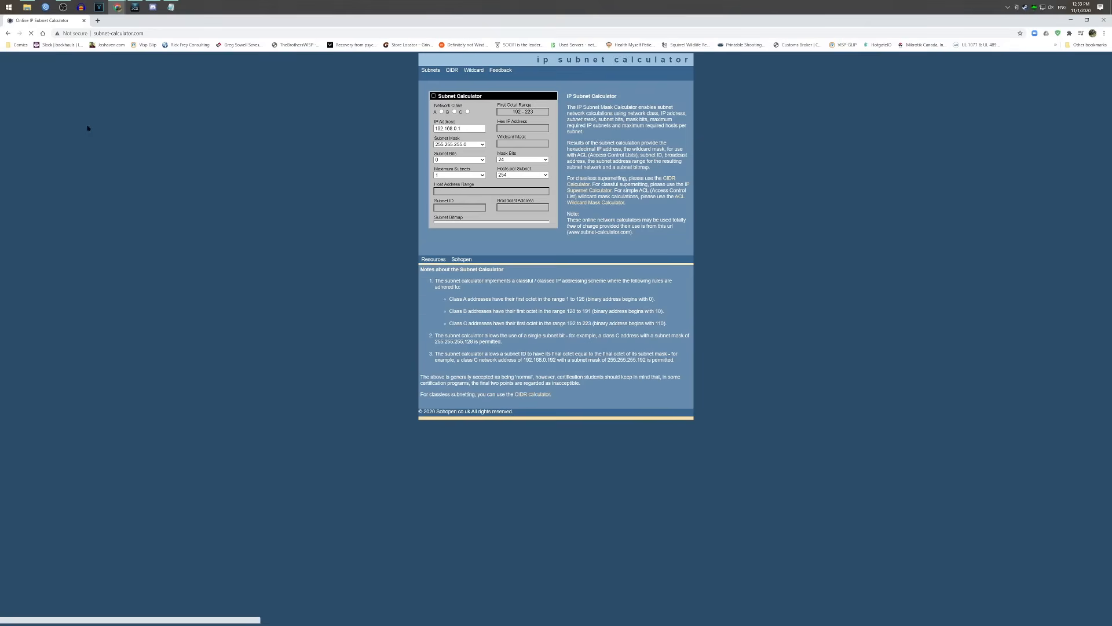
# - Calculate a class A subnet with 6 hosts per subnet and examine its host address range and broadcast address
pyautogui.click(441, 111)
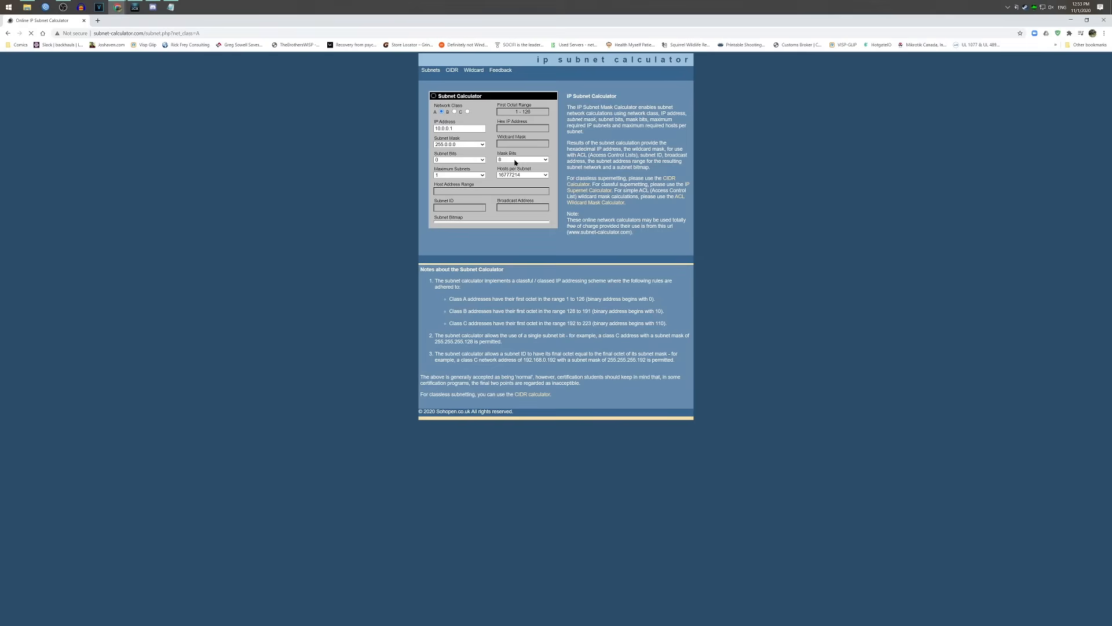
pyautogui.click(546, 175)
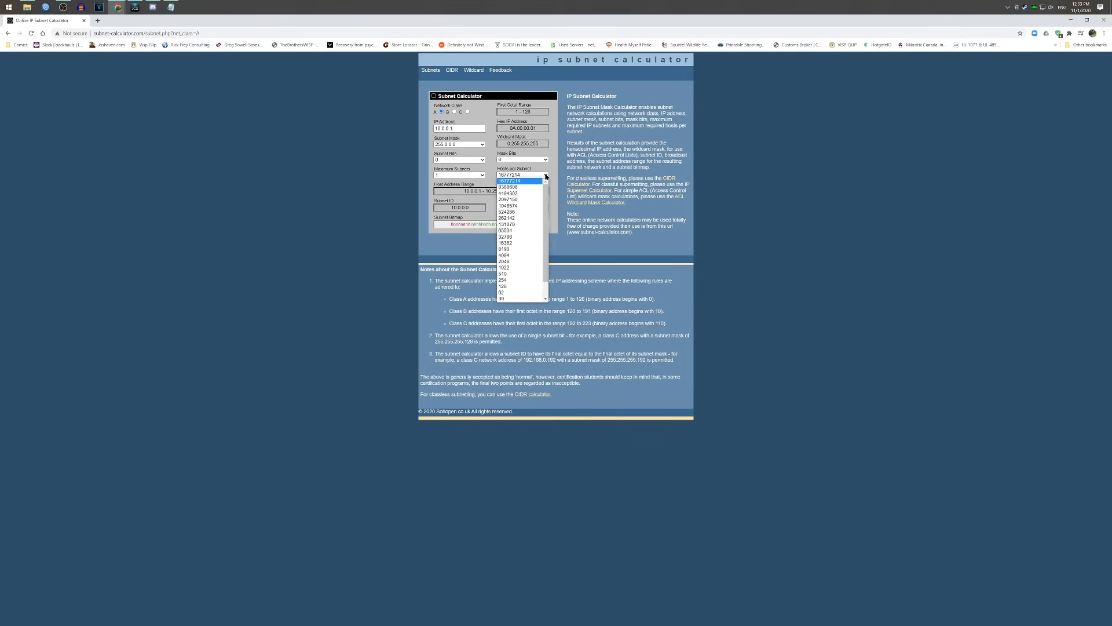
pyautogui.click(523, 298)
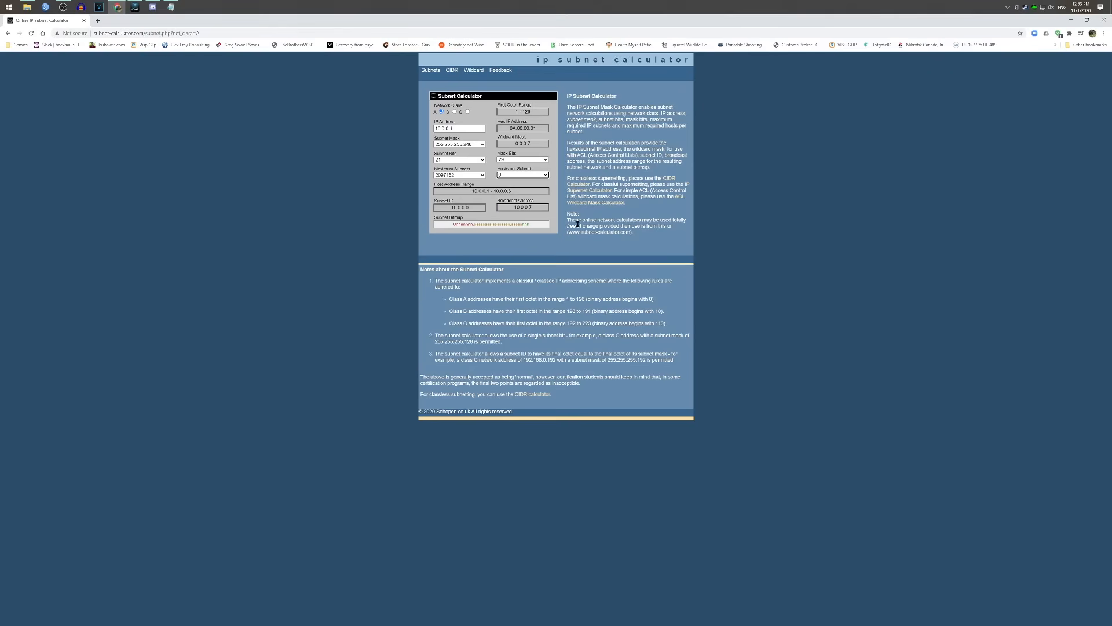
pyautogui.click(472, 190)
pyautogui.click(527, 184)
pyautogui.click(524, 189)
pyautogui.click(542, 207)
# - Change the calculator's IP address to 10.0.0.9 and check the subnet ID, broadcast address and host range
pyautogui.click(475, 131)
pyautogui.press('BackSpace')
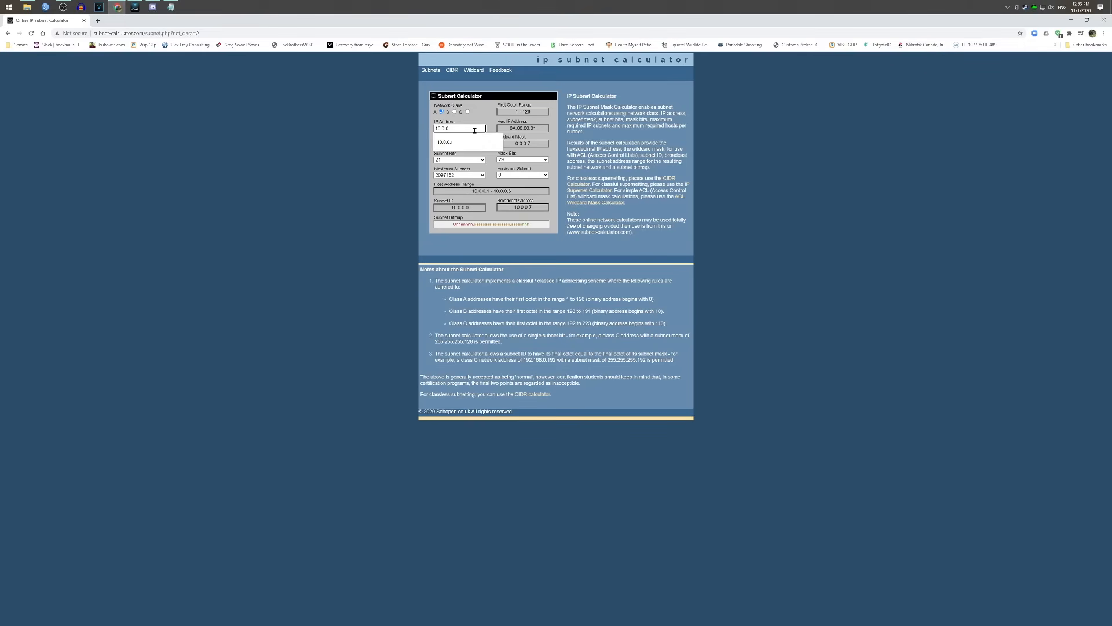
pyautogui.write('9')
pyautogui.click(481, 207)
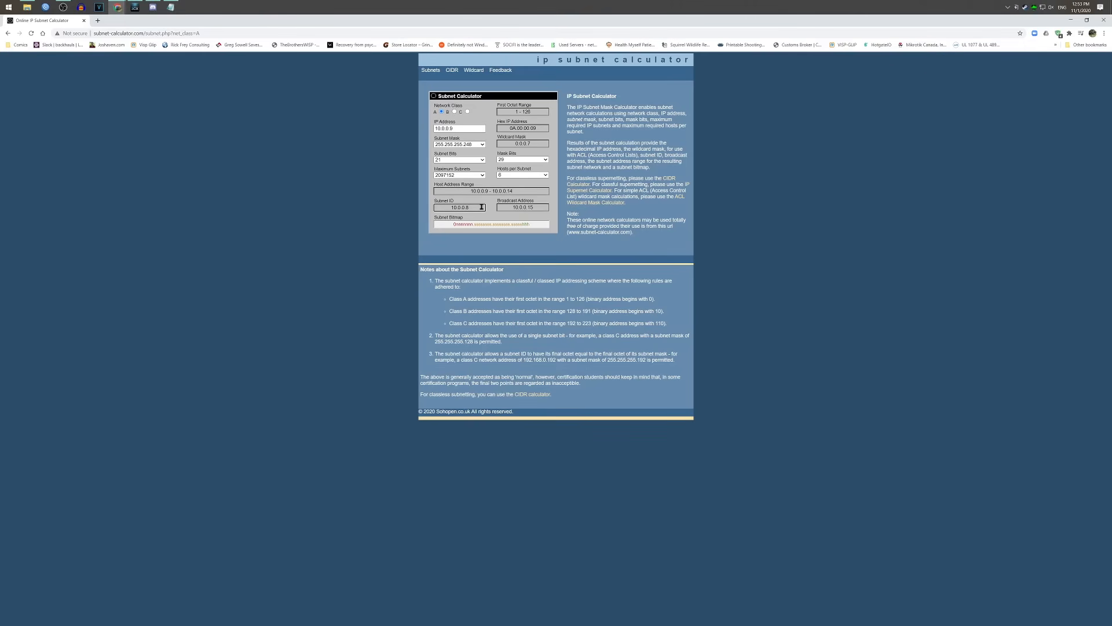
pyautogui.click(539, 207)
pyautogui.moveTo(483, 191); pyautogui.dragTo(519, 194)
# - Calculate the subnets for the IP addresses 10.0.0.7 and 10.0.0.17
pyautogui.click(473, 128)
pyautogui.press('BackSpace')
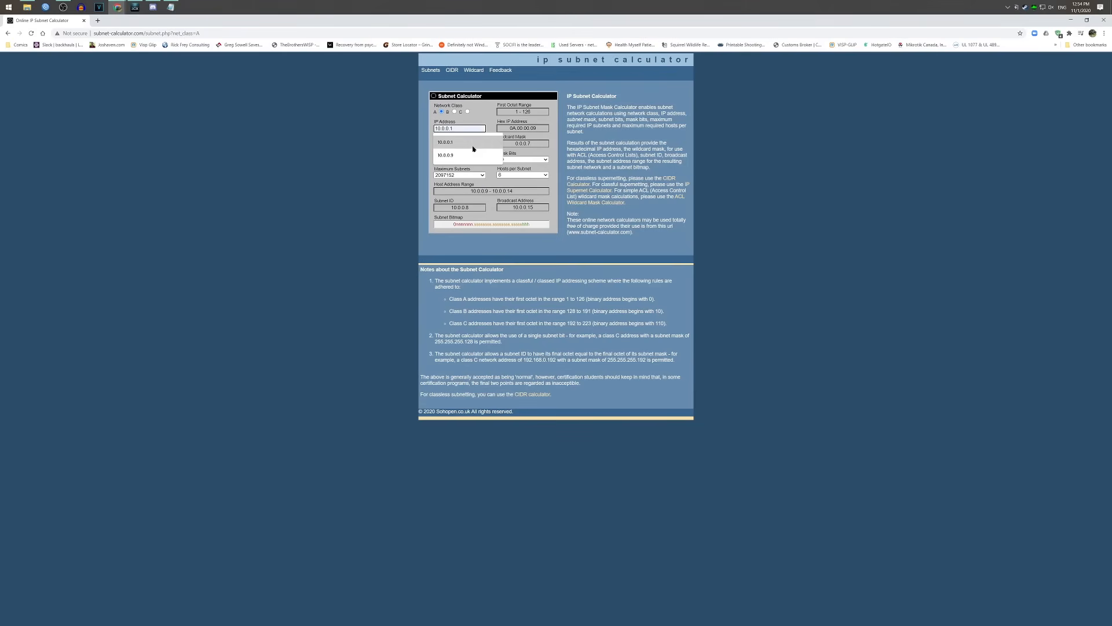
pyautogui.write('7')
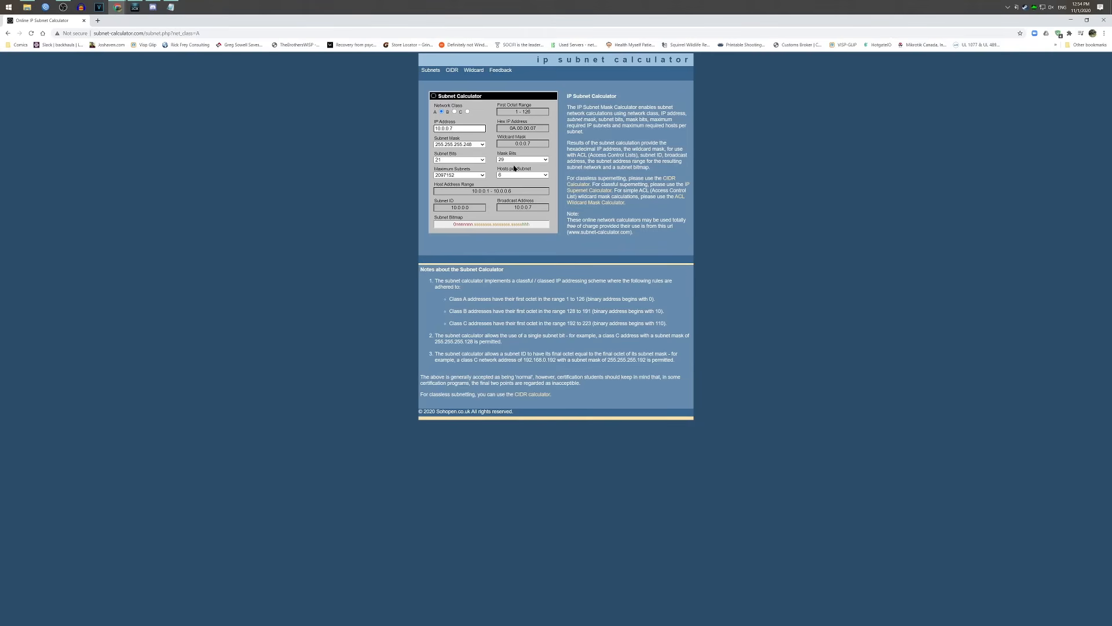
pyautogui.press('BackSpace')
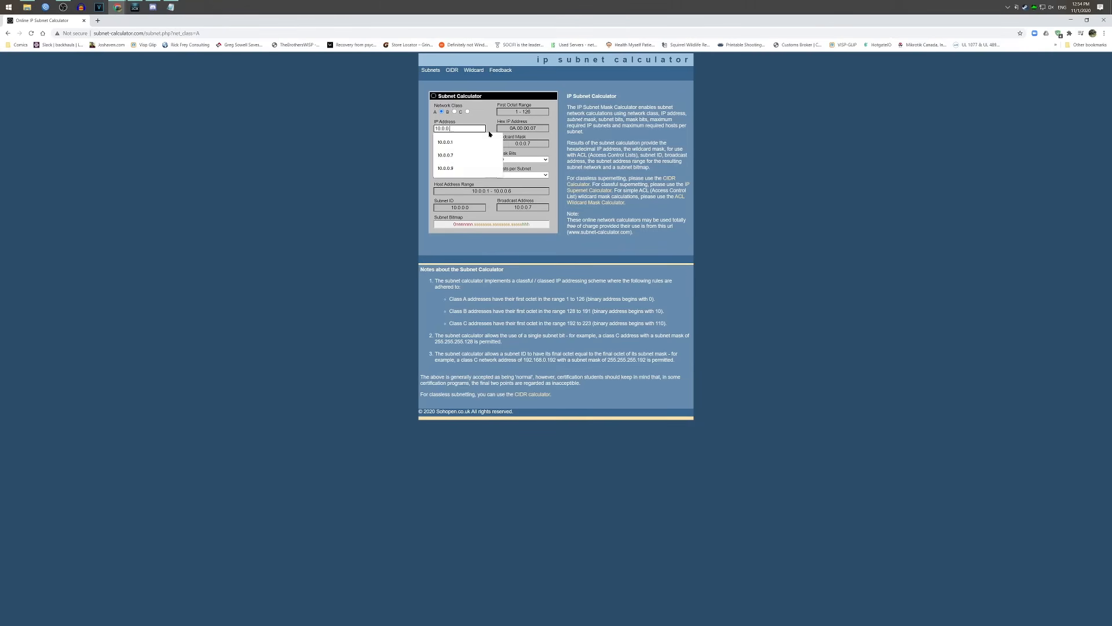
pyautogui.write('17')
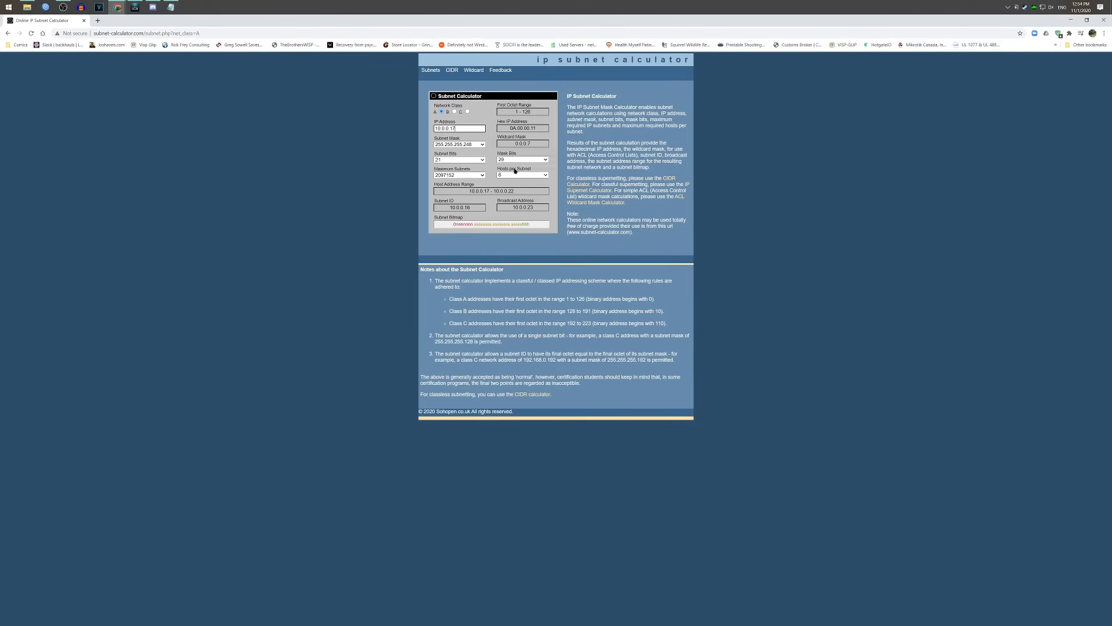
# - Close the subnet calculator and move the "10.80.200.0/29" label up its link toward the Gateway Router
pyautogui.click(83, 20)
pyautogui.moveTo(346, 187); pyautogui.dragTo(371, 168)
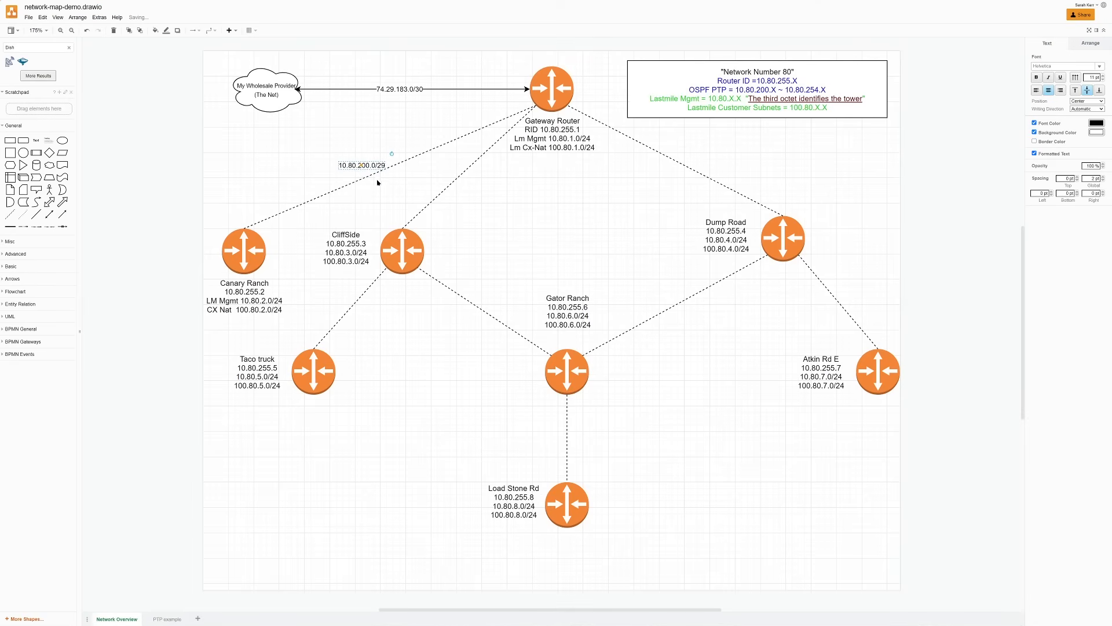
# - Select the Gateway Router and Canary Ranch router icons together and open their fill color choice
pyautogui.click(557, 95)
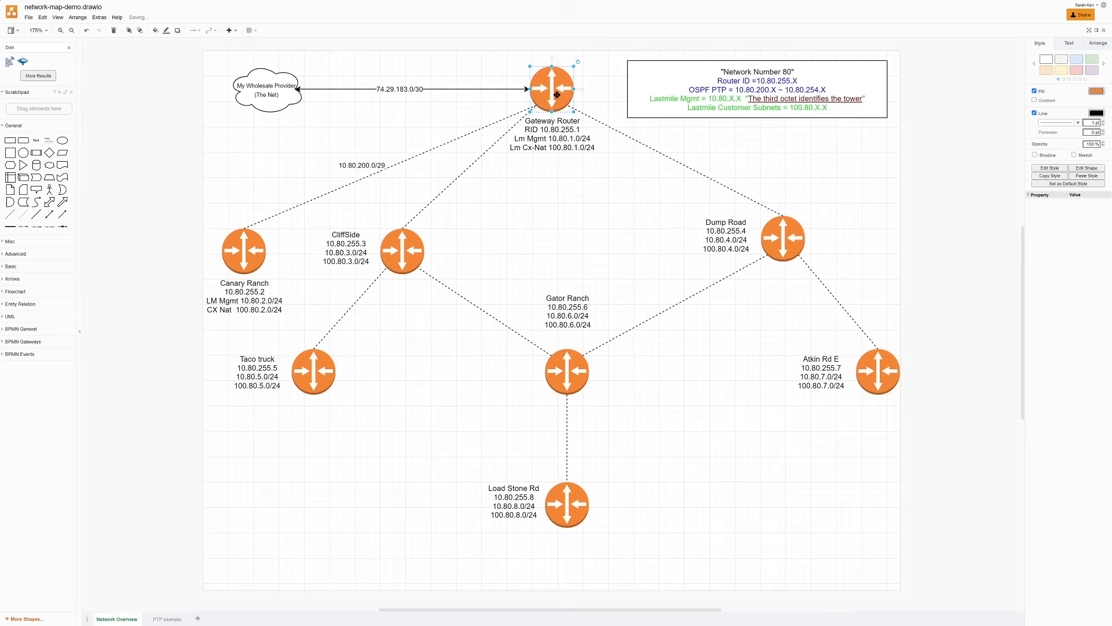
pyautogui.keyDown('shift'); pyautogui.click(242, 242); pyautogui.keyUp('shift')
pyautogui.keyDown('shift'); pyautogui.click(363, 164); pyautogui.keyUp('shift')
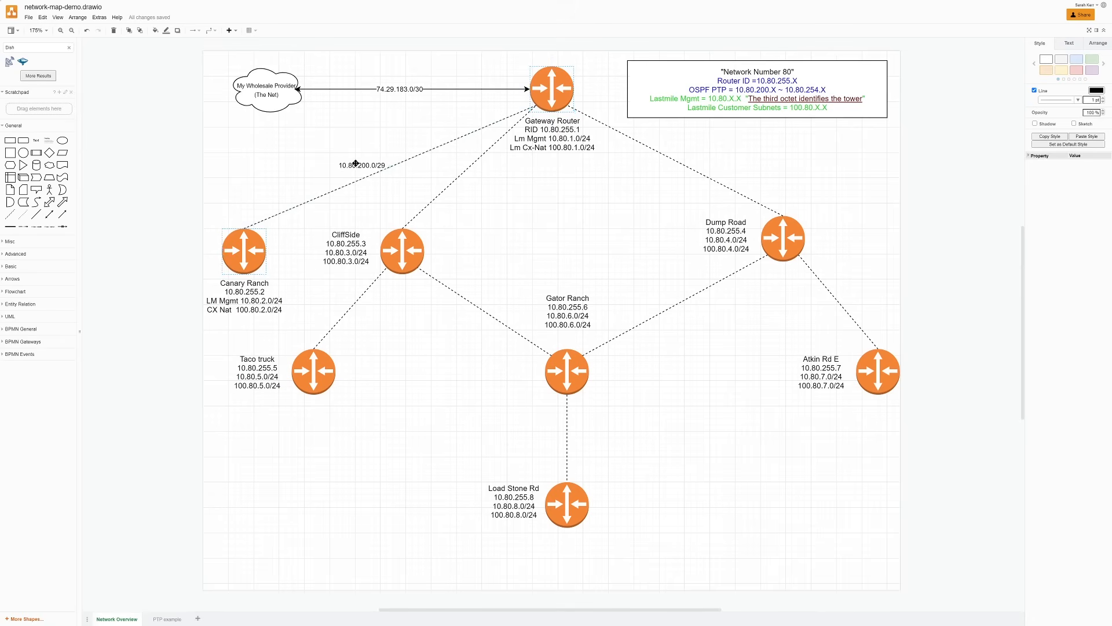
pyautogui.keyDown('shift'); pyautogui.click(356, 163); pyautogui.keyUp('shift')
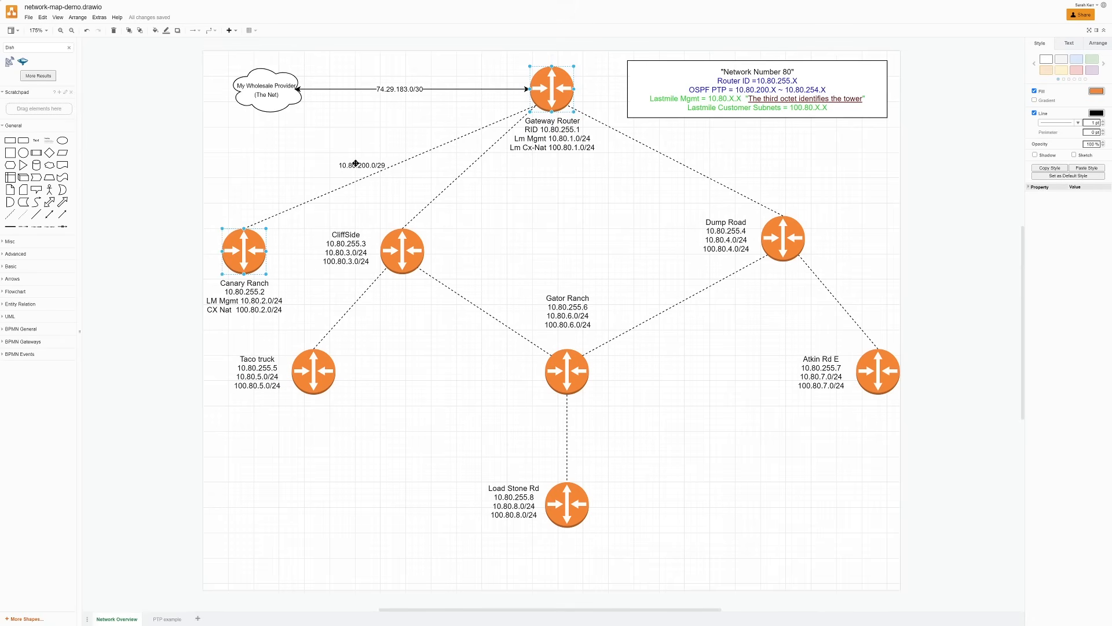
pyautogui.click(1099, 92)
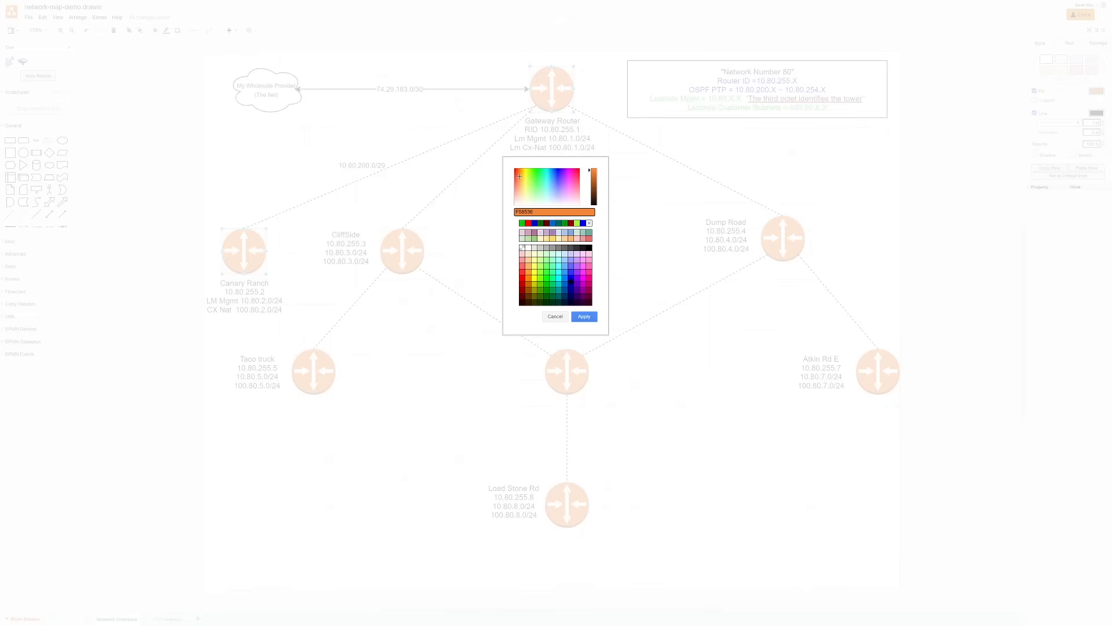